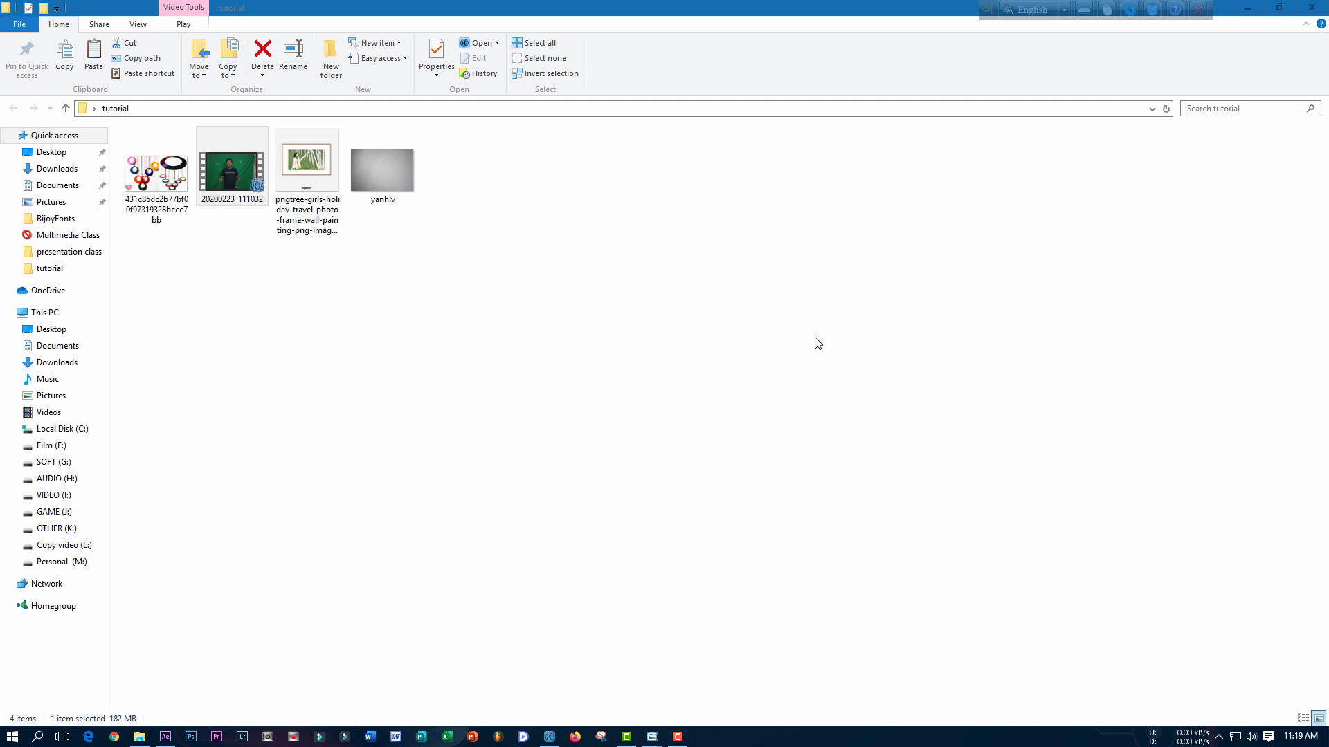
Preview the presenter video, wall texture and painting images, then select all four tutorial files.
double_click(244, 191)
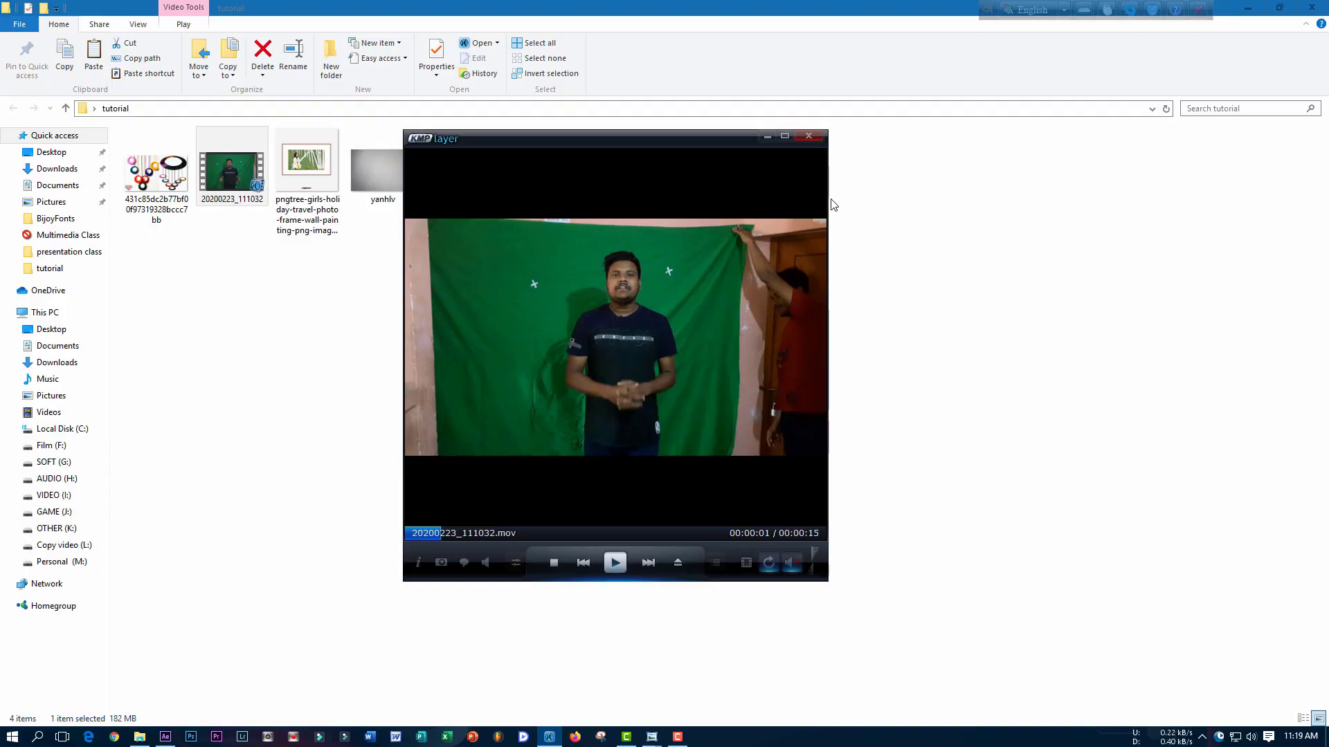
click(810, 136)
double_click(401, 173)
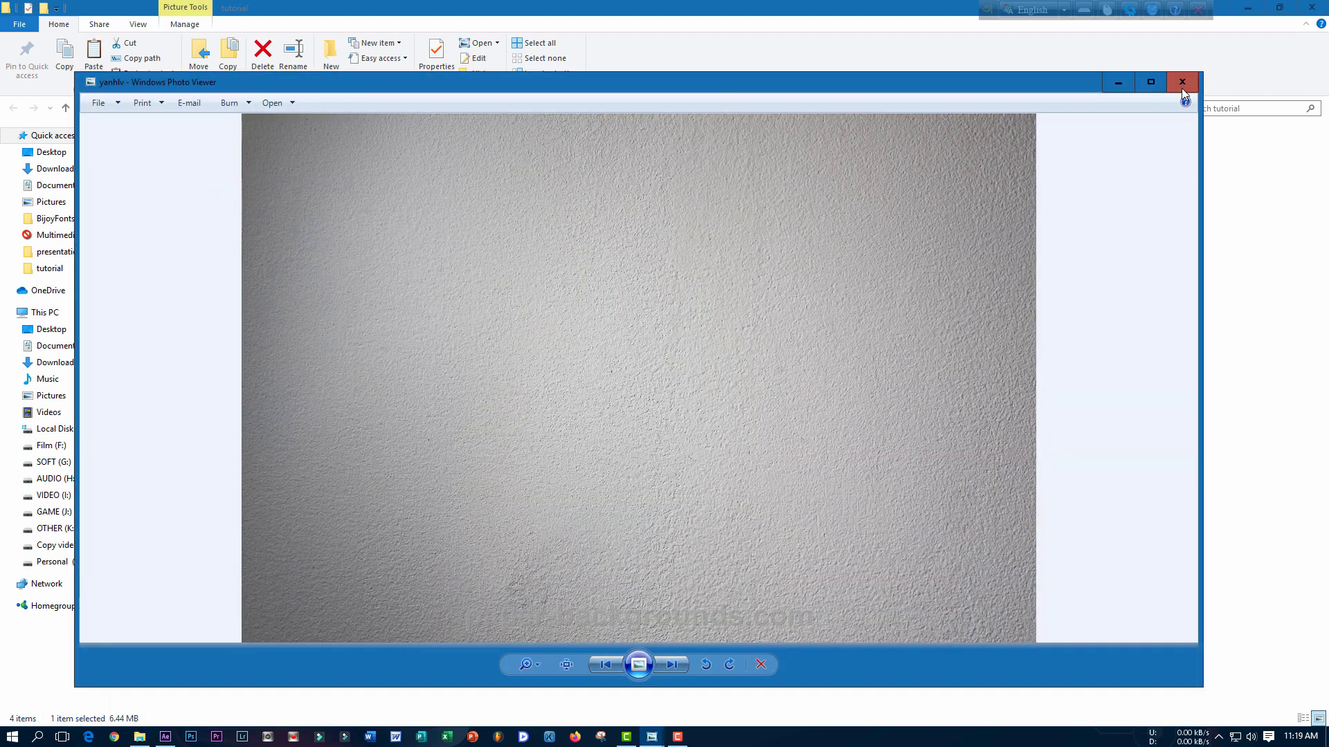
click(1182, 88)
double_click(310, 198)
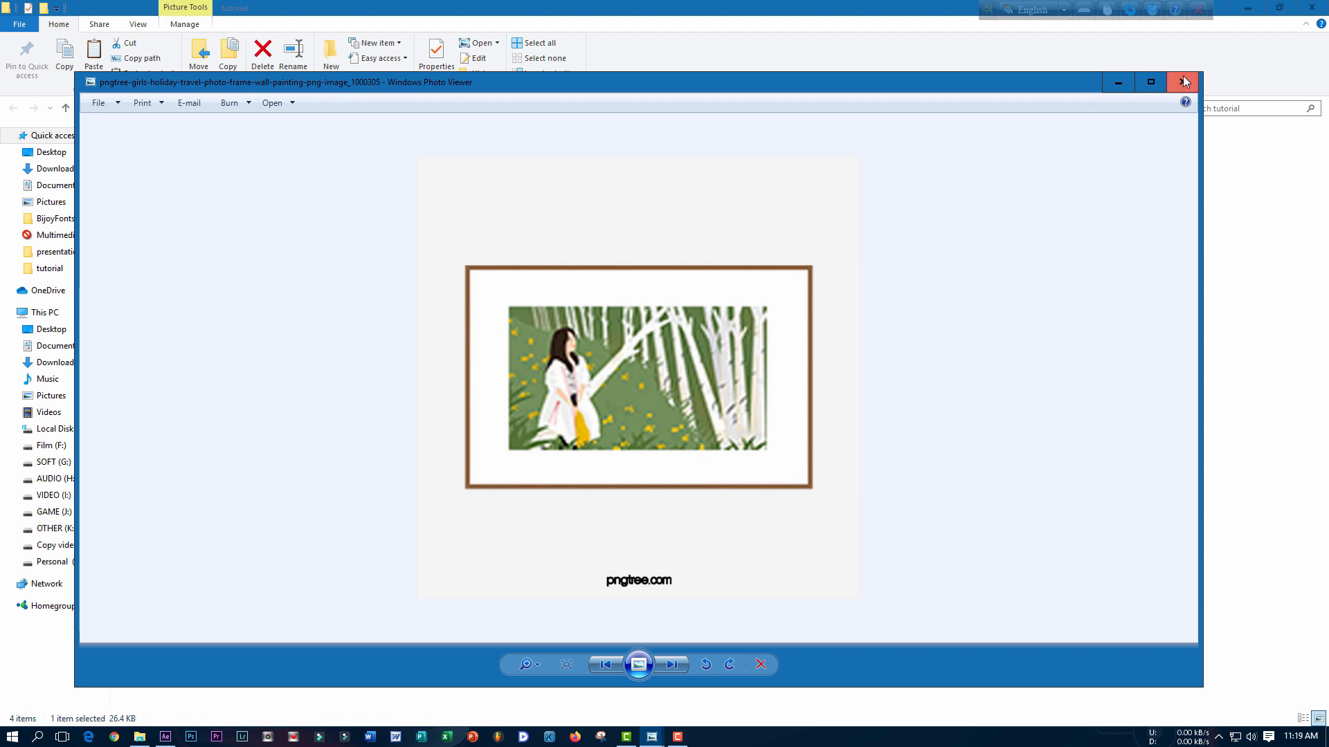
click(1182, 81)
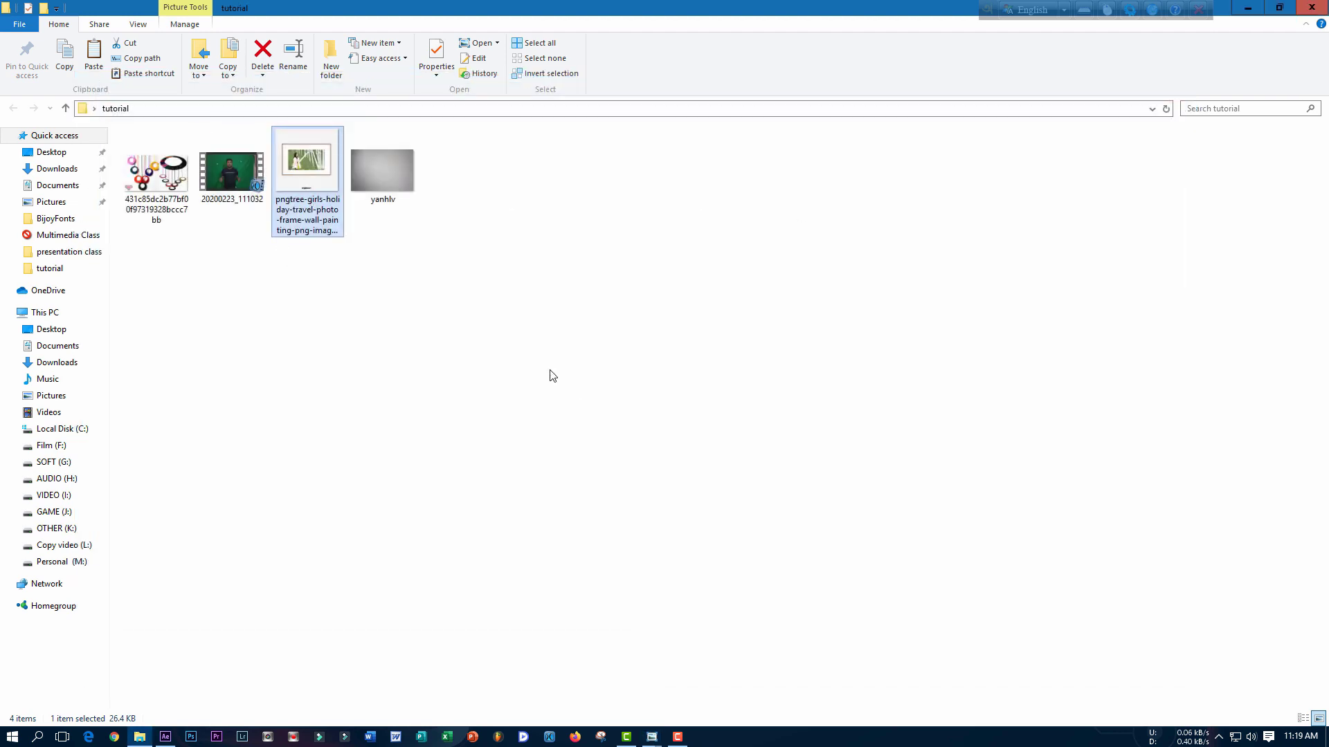
mouse_move(615, 361)
mouse_down()
mouse_move(135, 140)
mouse_move(173, 740)
mouse_move(118, 378)
mouse_up()
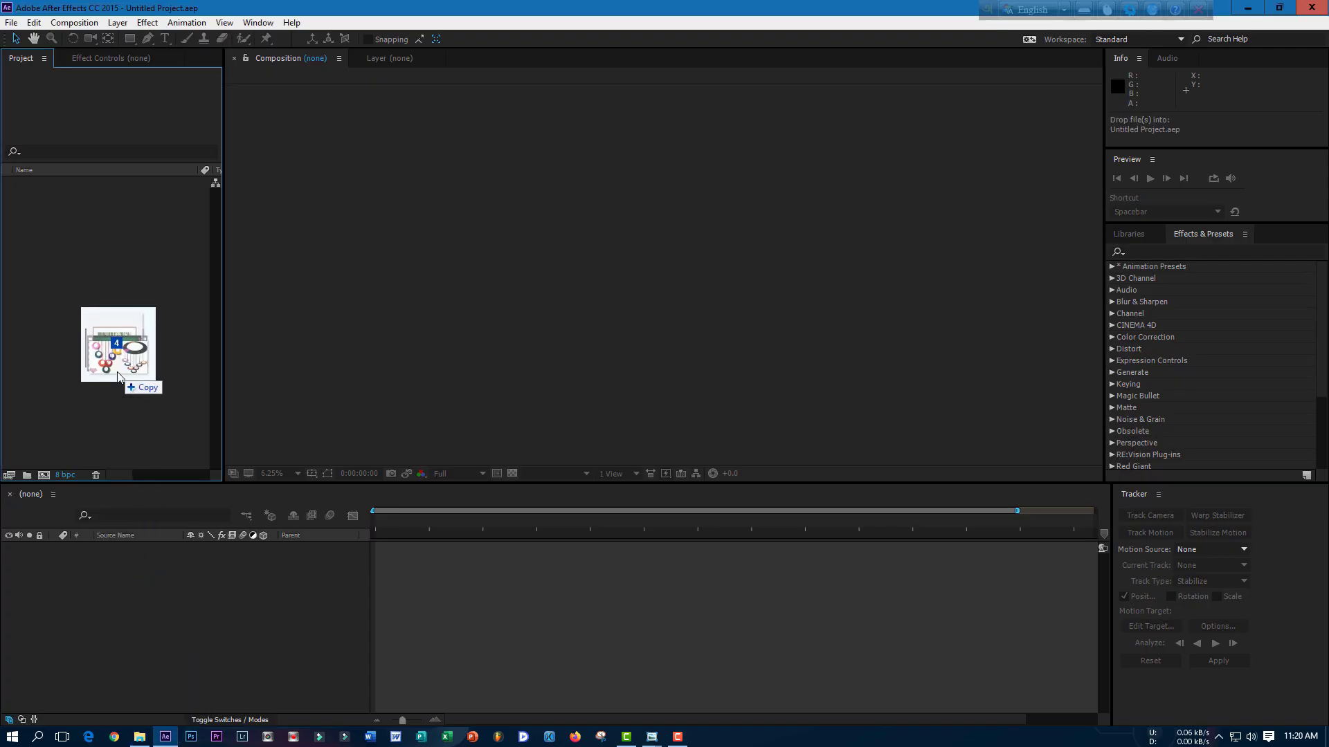
Import the four files and place yanhlv.jpg in the composition at 48% scale.
drag(118, 377, 125, 386)
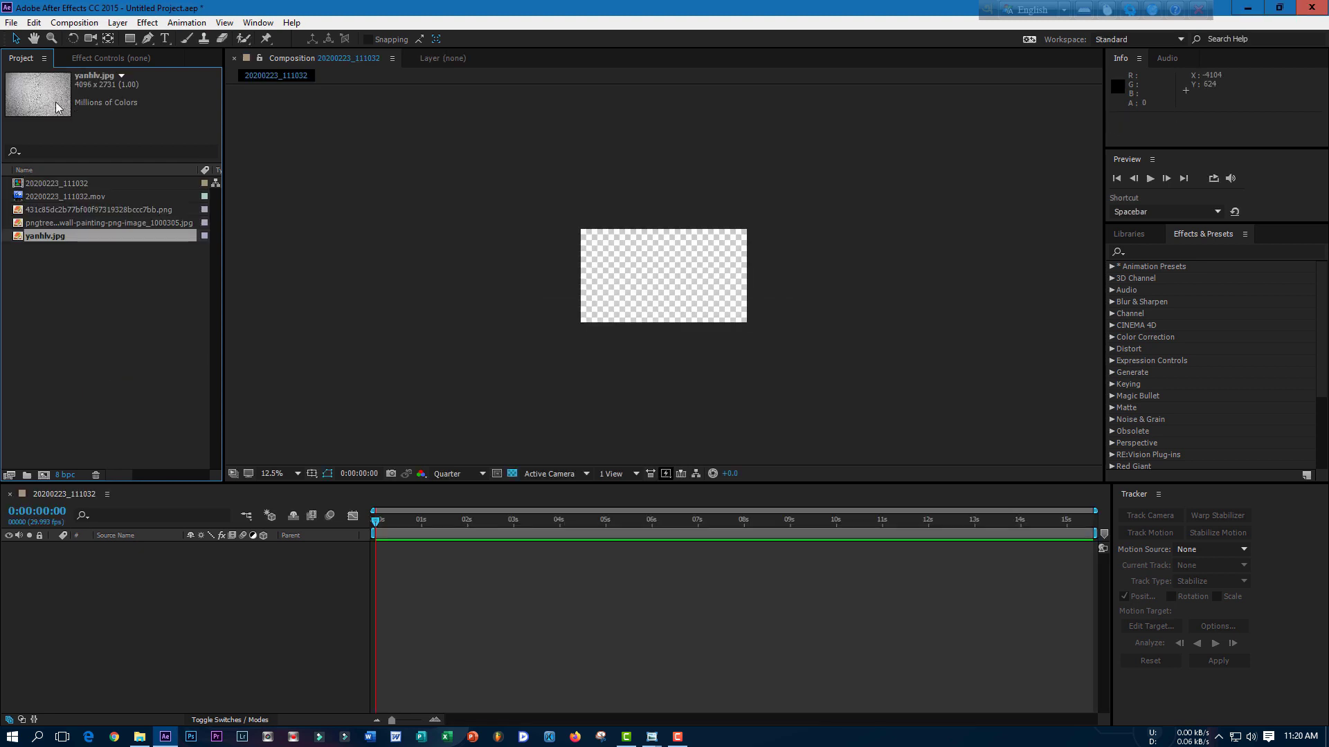
drag(55, 236, 205, 545)
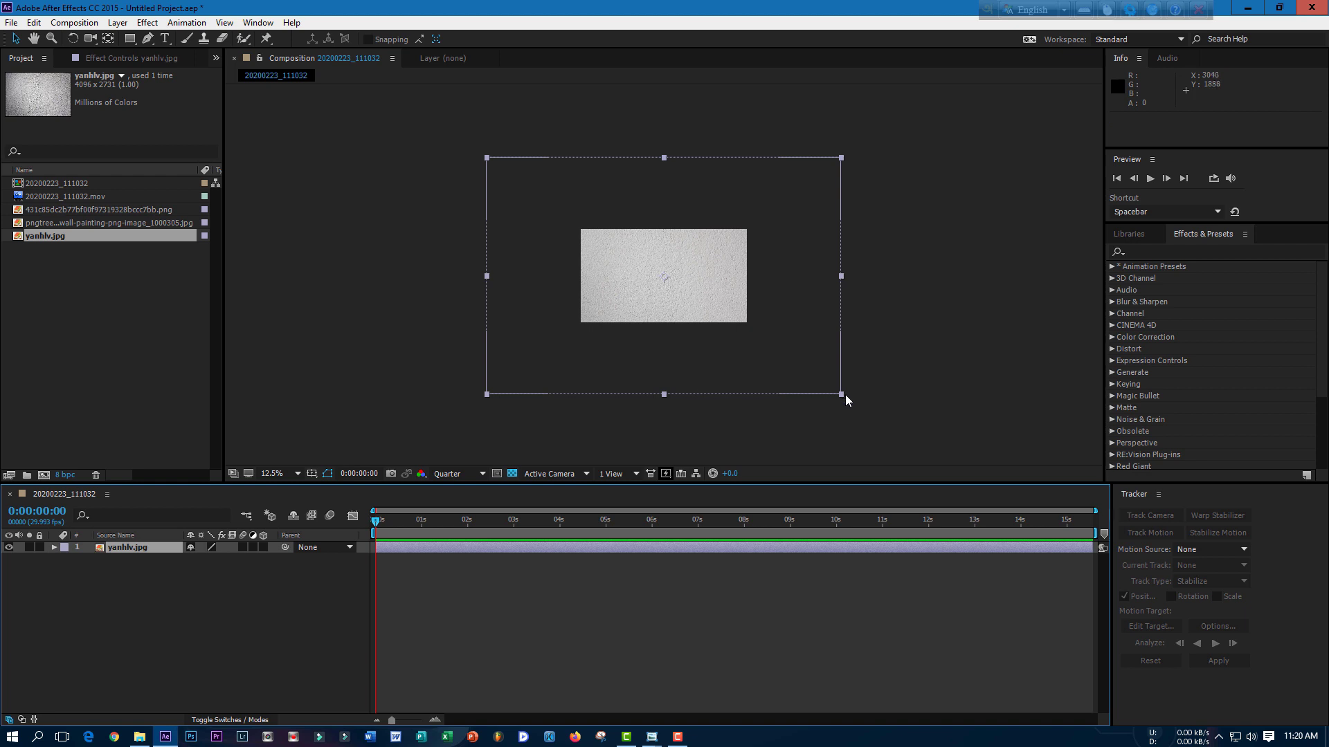
drag(846, 400, 778, 339)
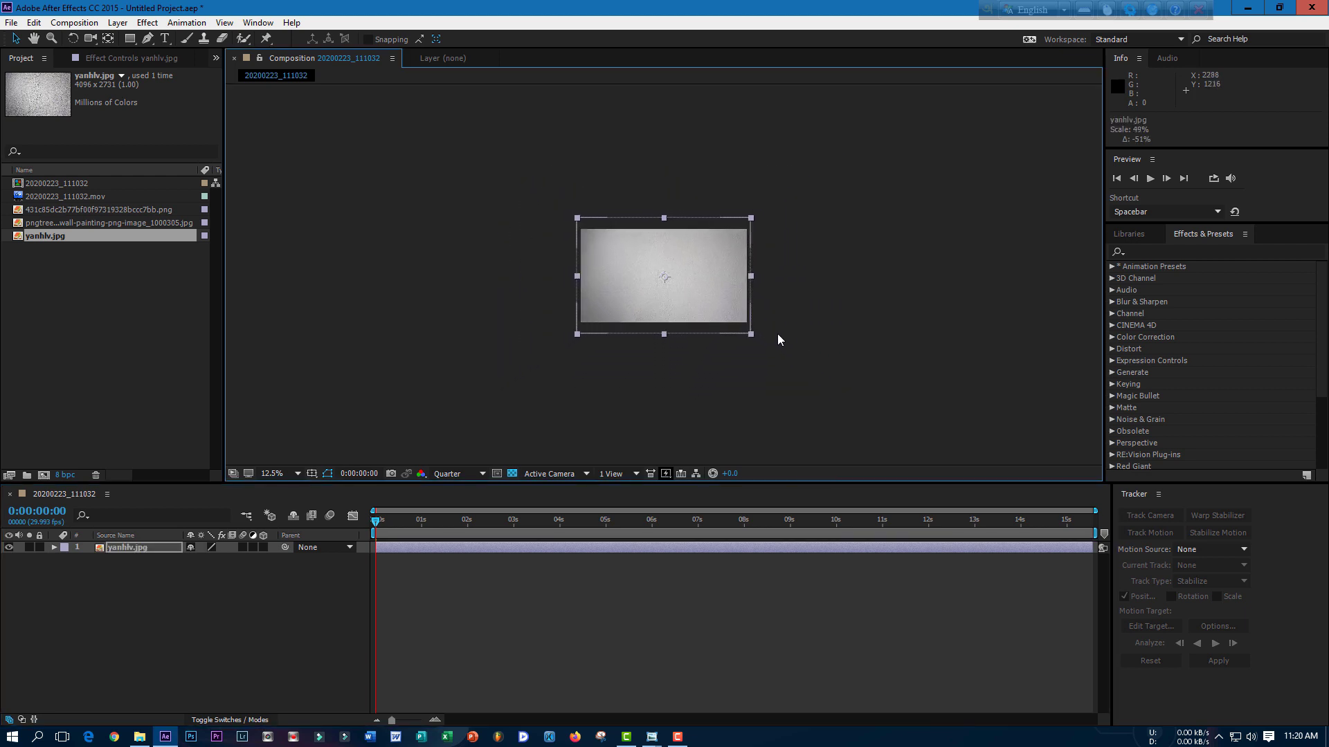
scroll(726, 302, up, 1)
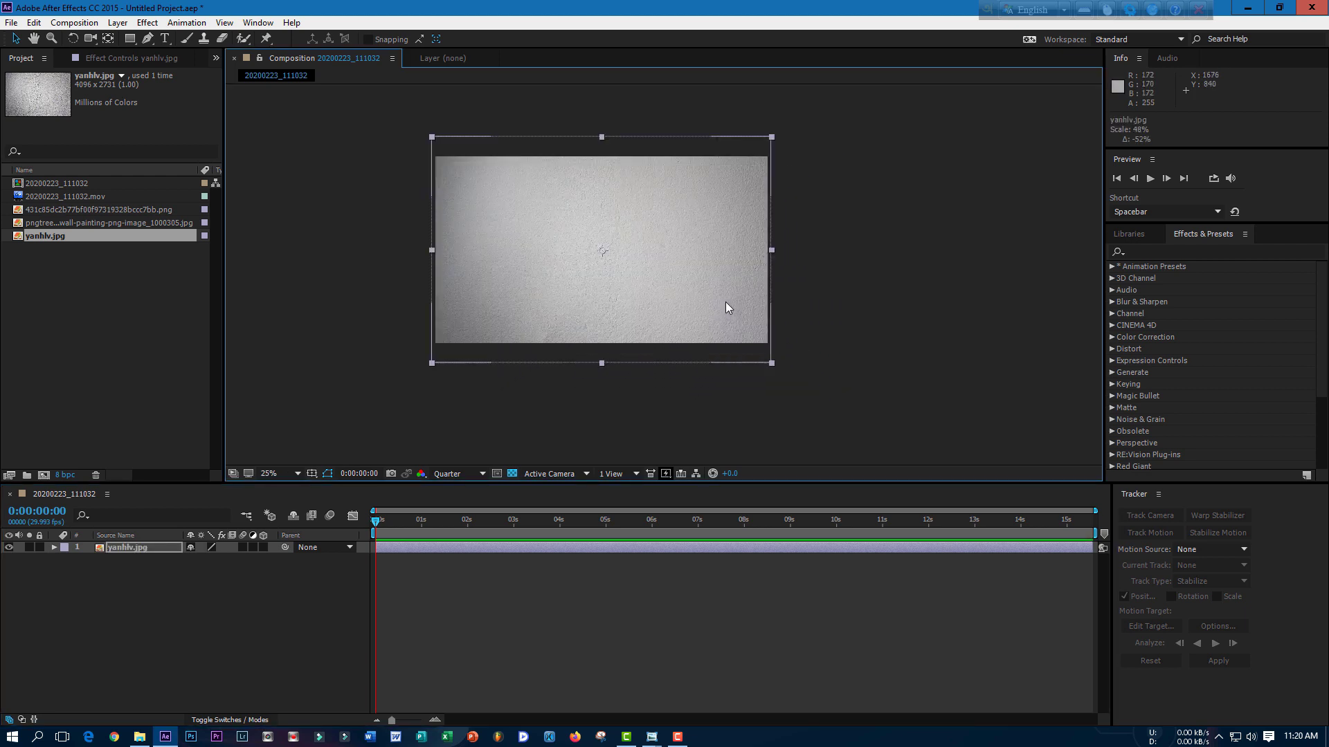
scroll(725, 302, up, 1)
scroll(725, 302, down, 1)
Deselect the wall layer and select the framed painting image in the Project panel.
click(829, 293)
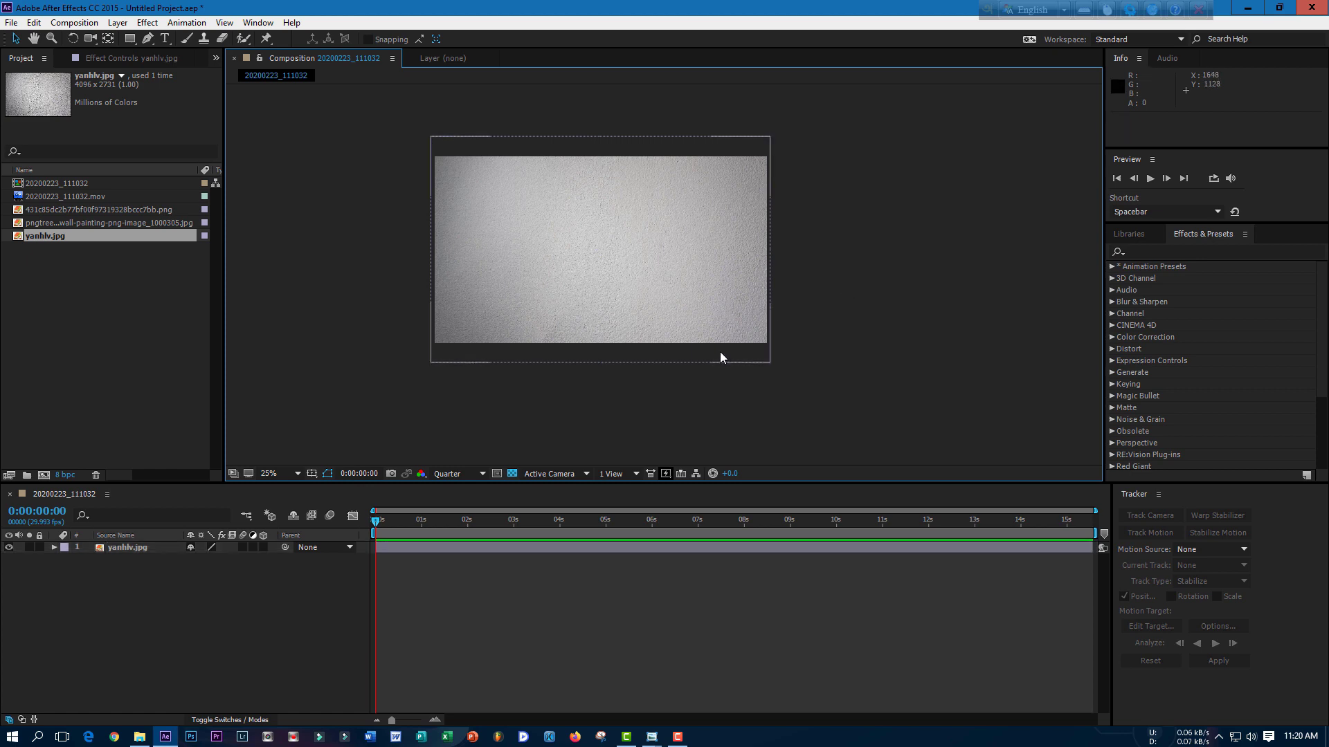
click(135, 283)
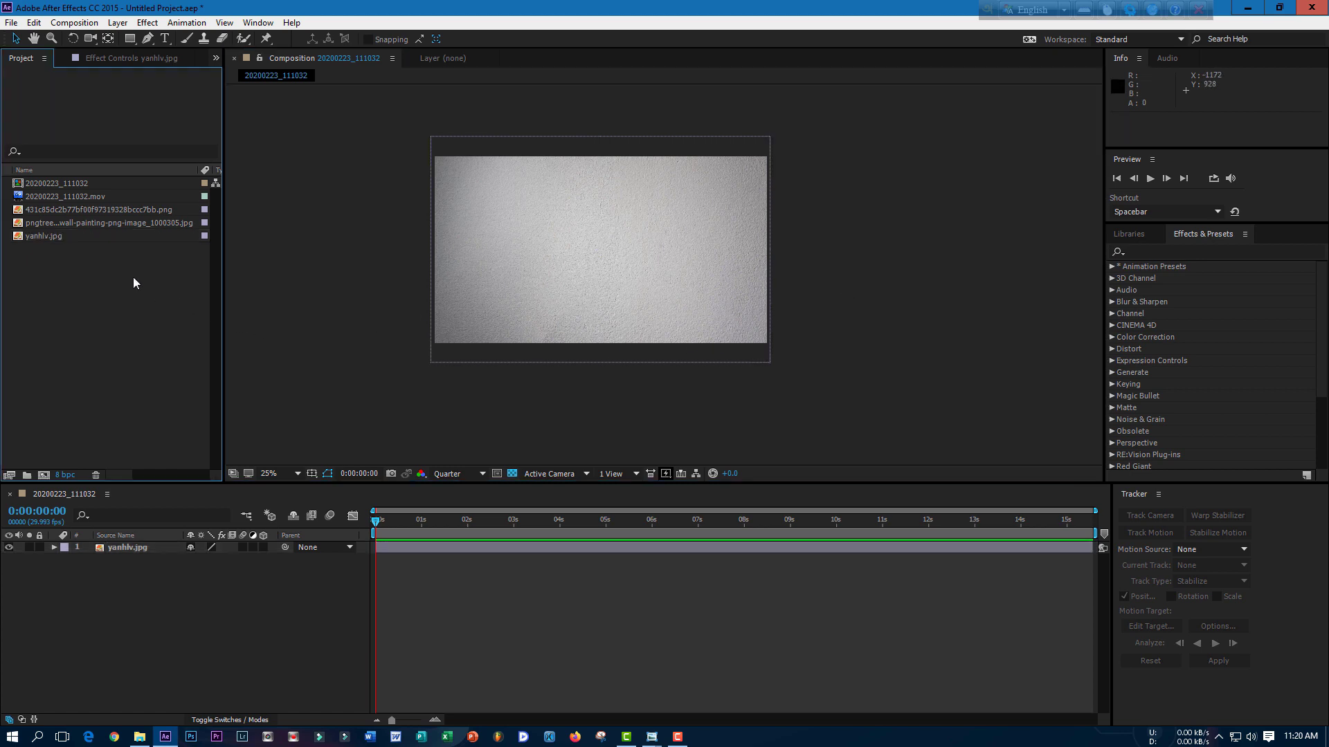
click(100, 223)
Add the framed painting image to the timeline above the wall texture layer.
drag(92, 223, 152, 549)
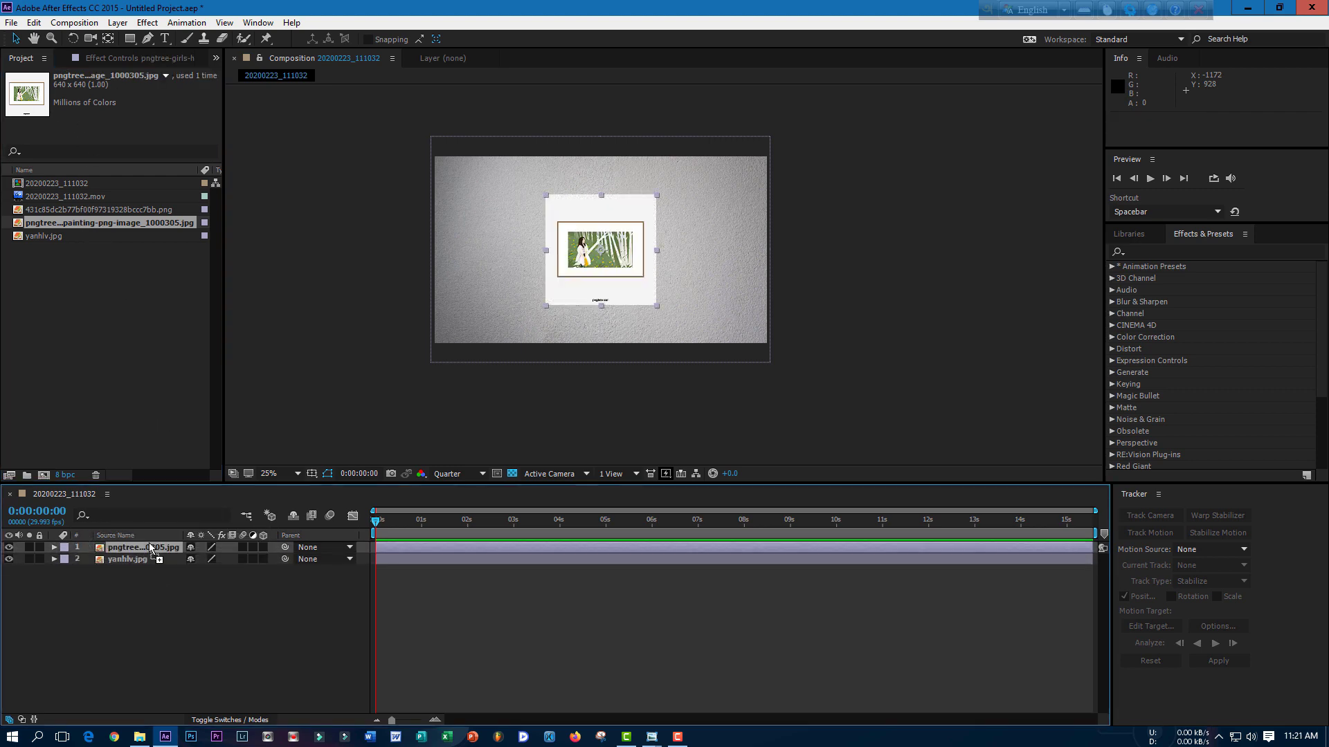
click(192, 614)
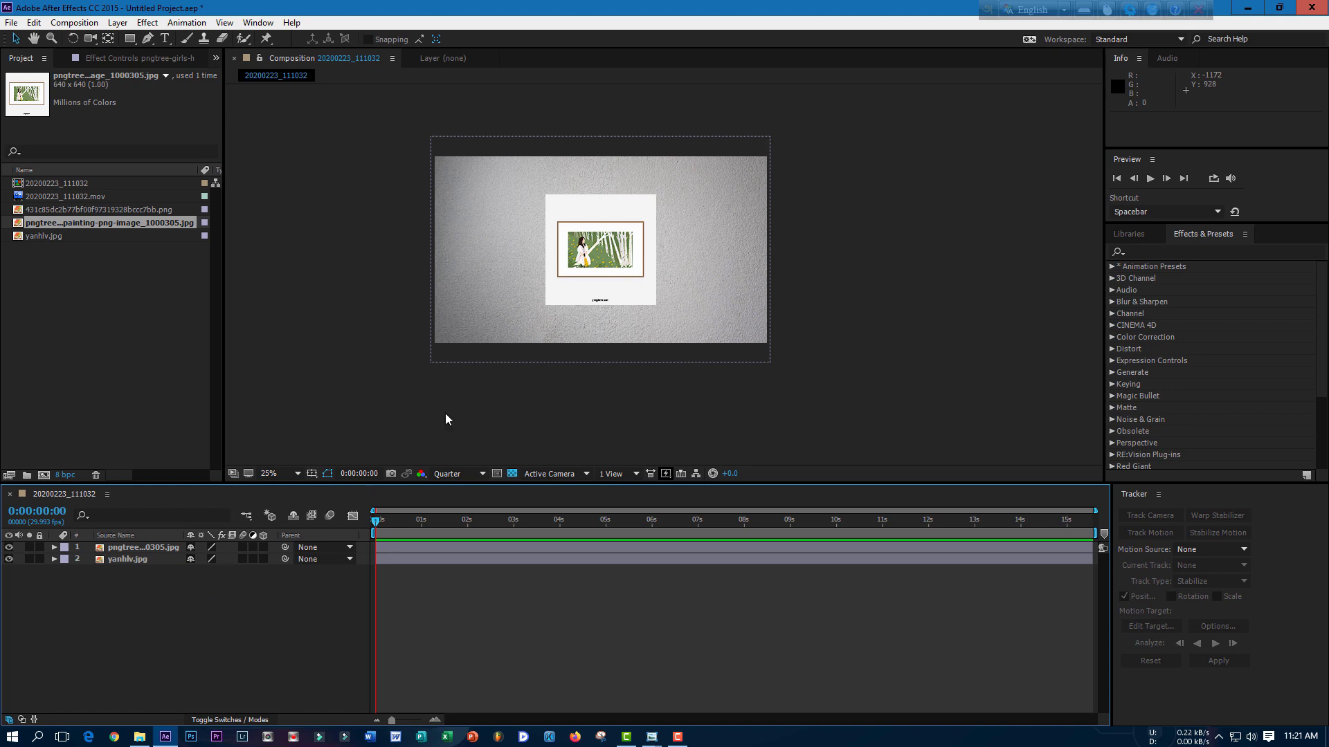
scroll(609, 254, up, 2)
scroll(609, 256, up, 1)
scroll(604, 266, down, 3)
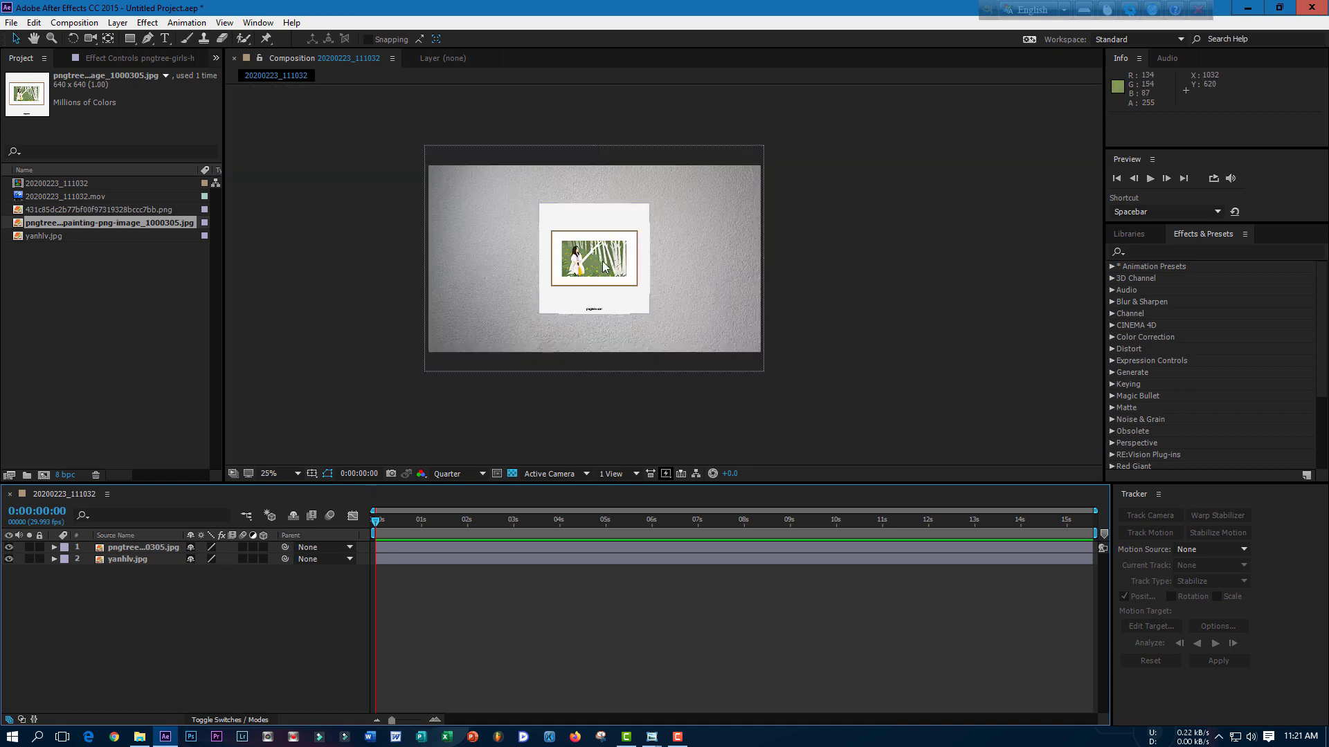
scroll(554, 232, up, 2)
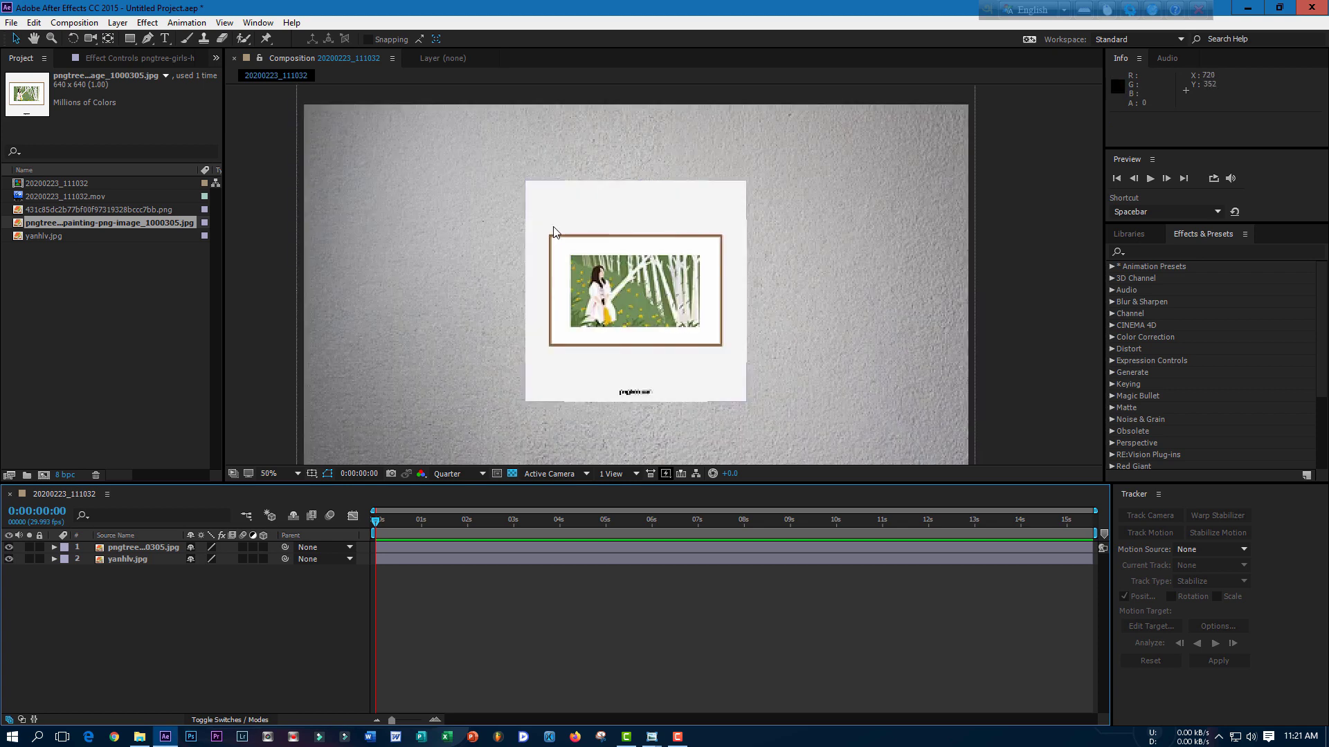
Rename the painting layer to 'paint'.
click(153, 551)
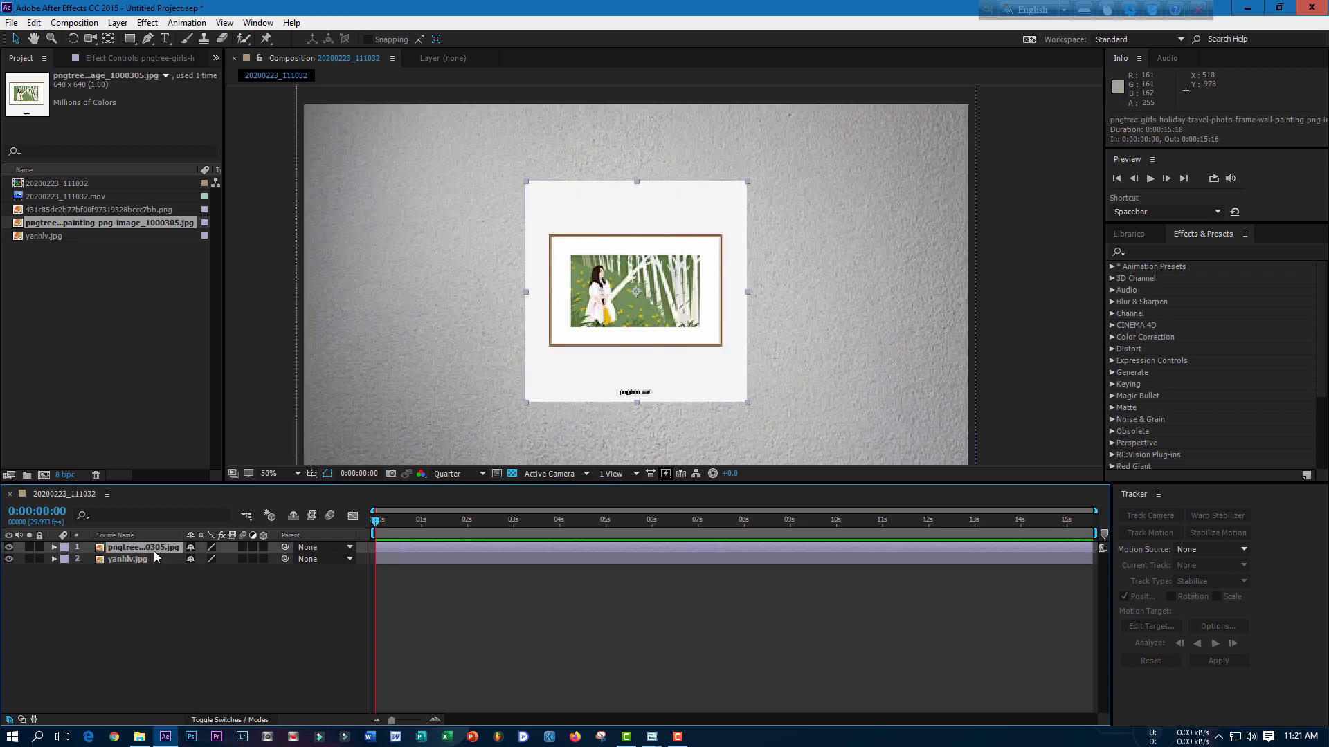
right_click(156, 551)
click(220, 546)
text(paint)
key(Return)
click(229, 588)
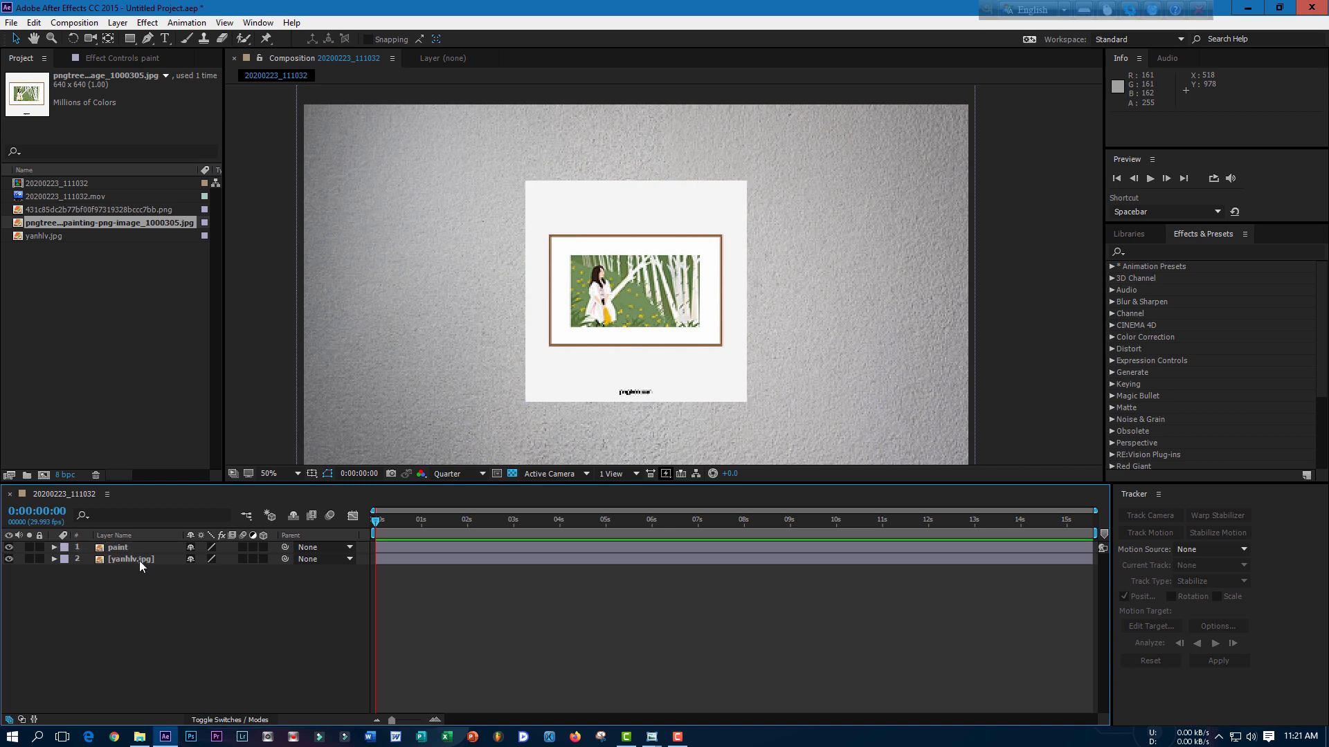
Draw a four-point rectangular mask around the picture frame on the paint layer.
click(138, 546)
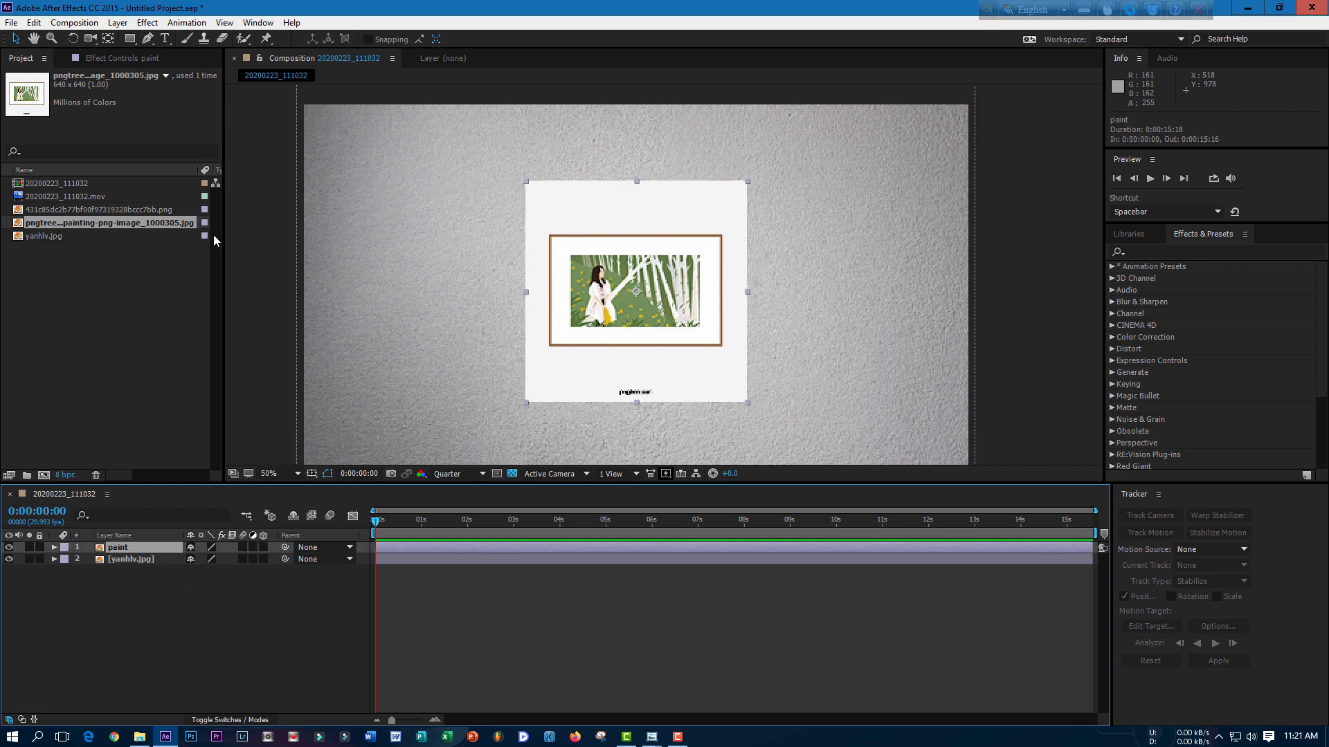
click(148, 39)
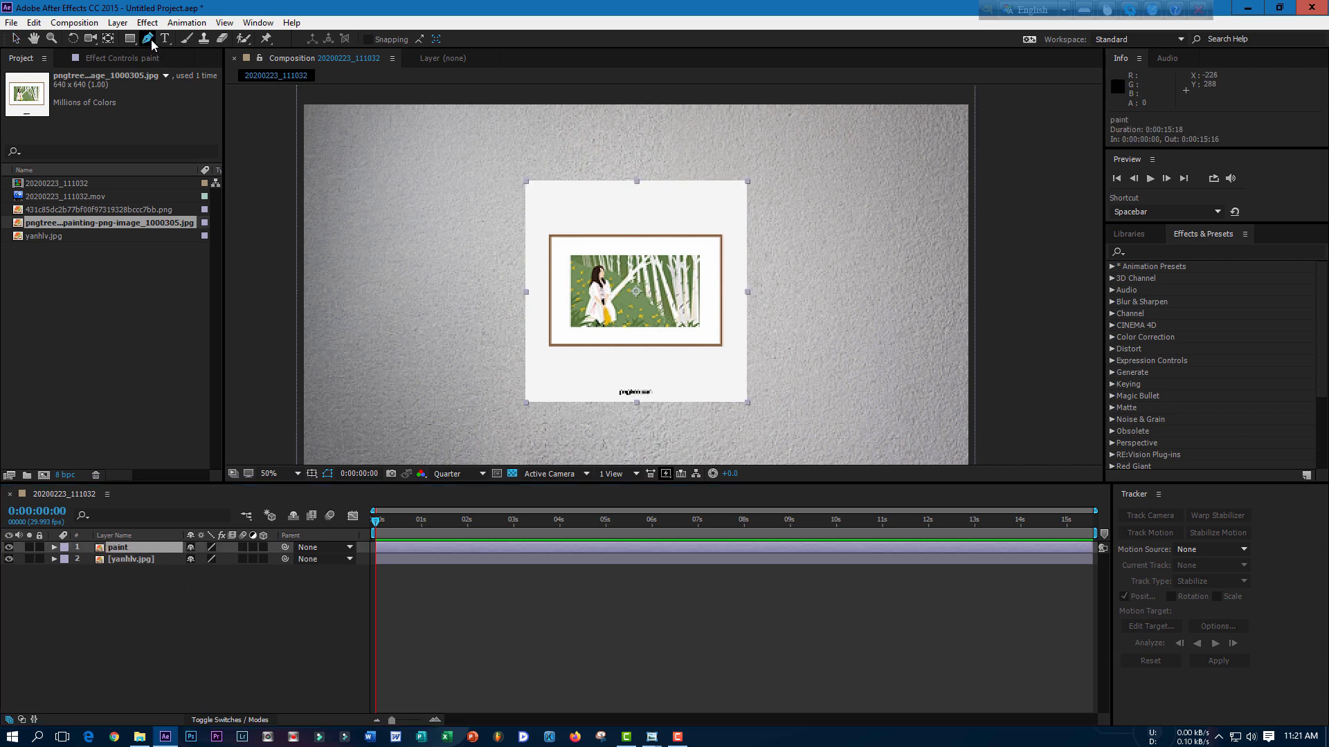
click(549, 236)
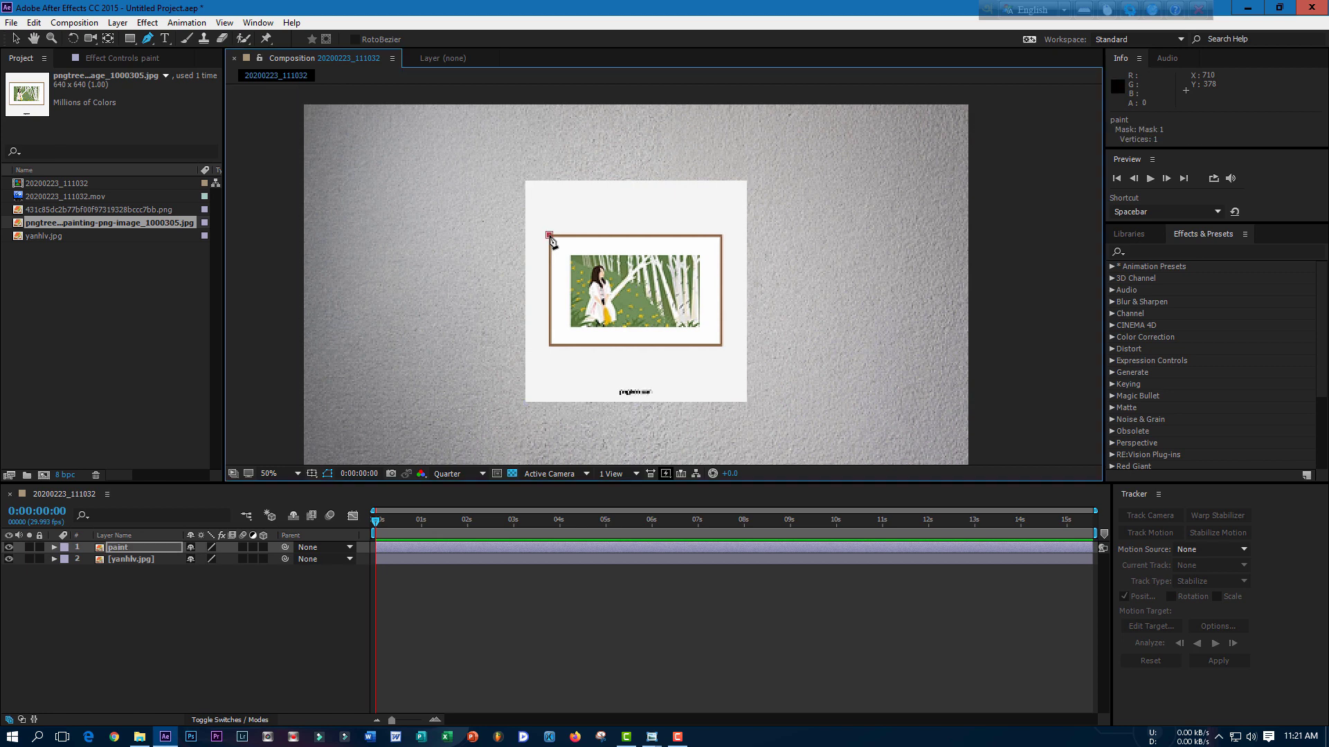
click(722, 236)
click(722, 345)
click(549, 345)
click(549, 236)
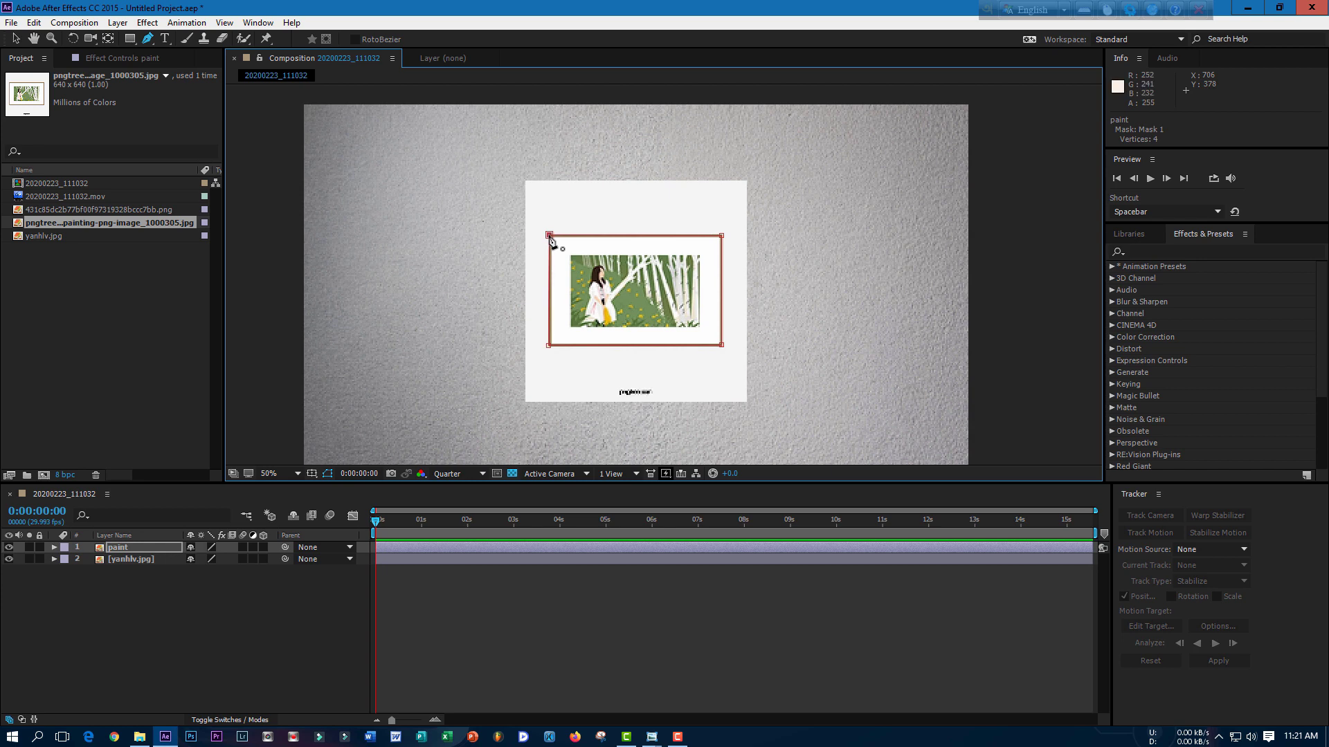
click(221, 596)
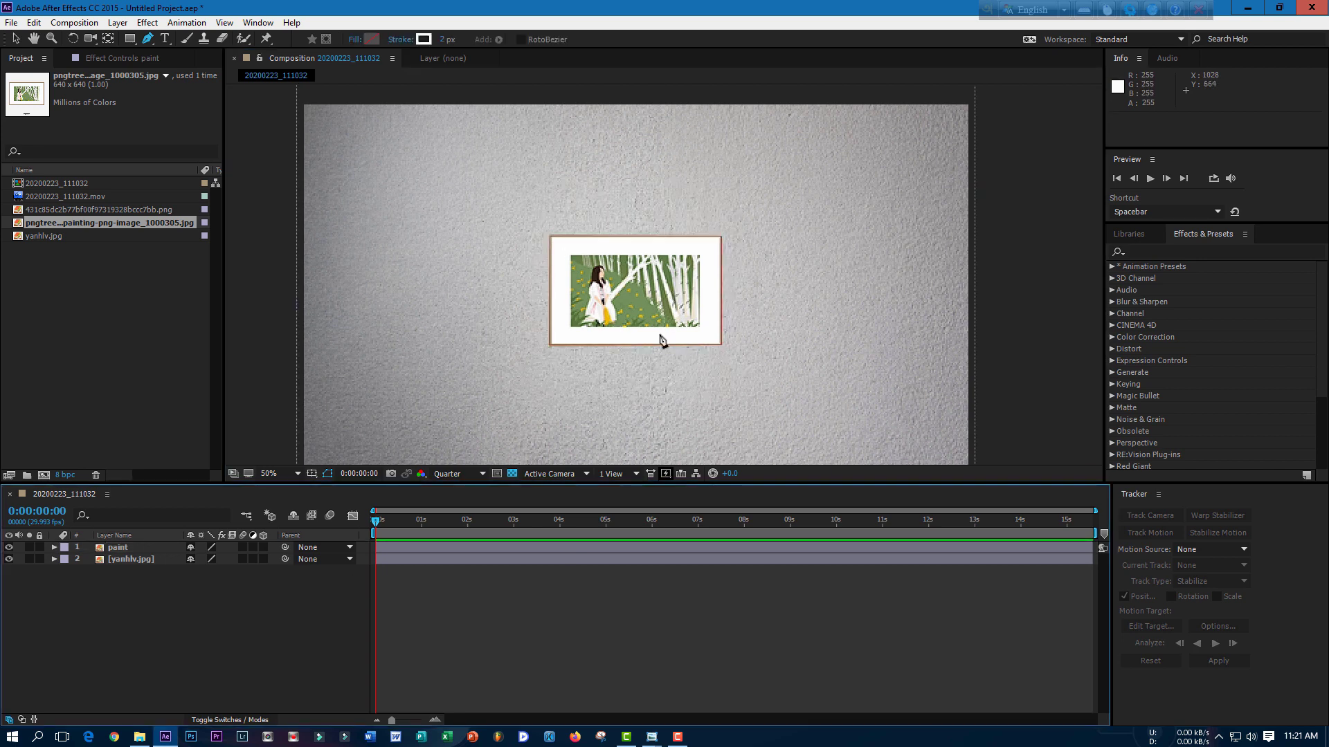
Move the paint layer up and right to position 1468, 304 on the wall.
scroll(657, 335, down, 2)
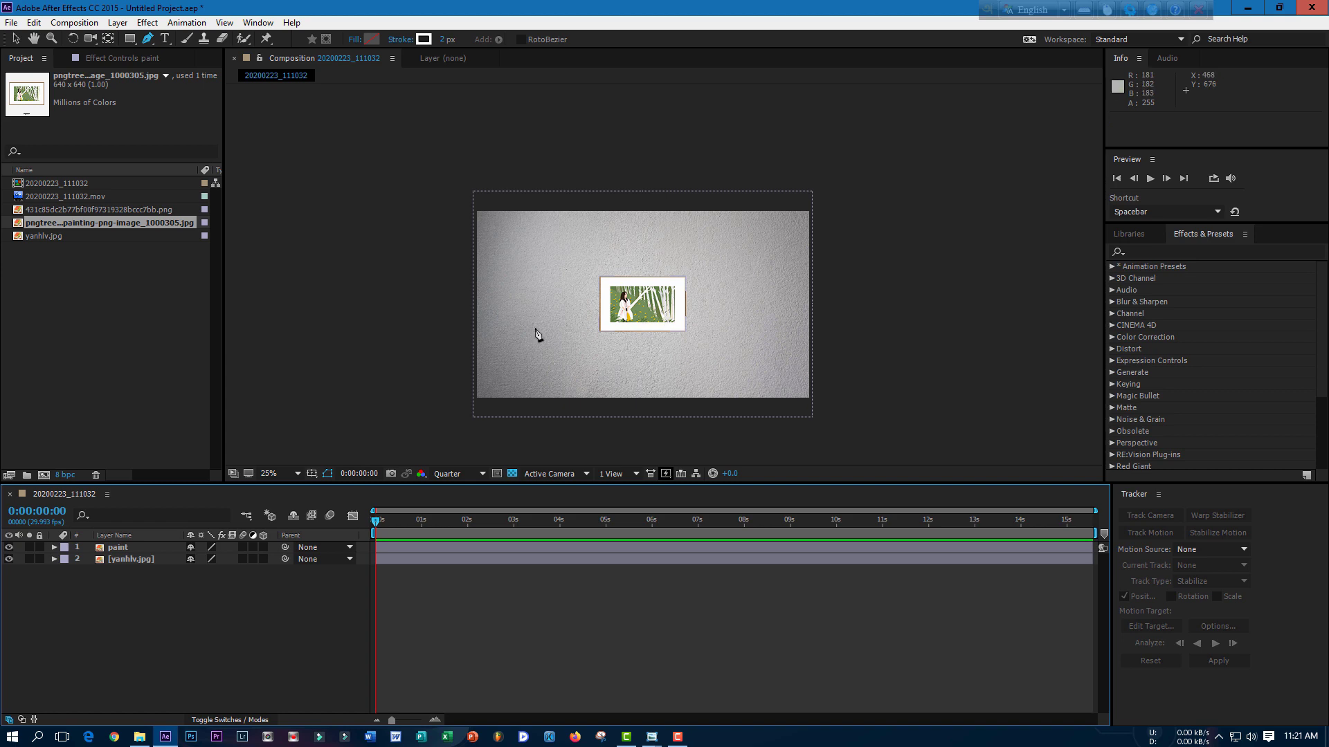
click(138, 548)
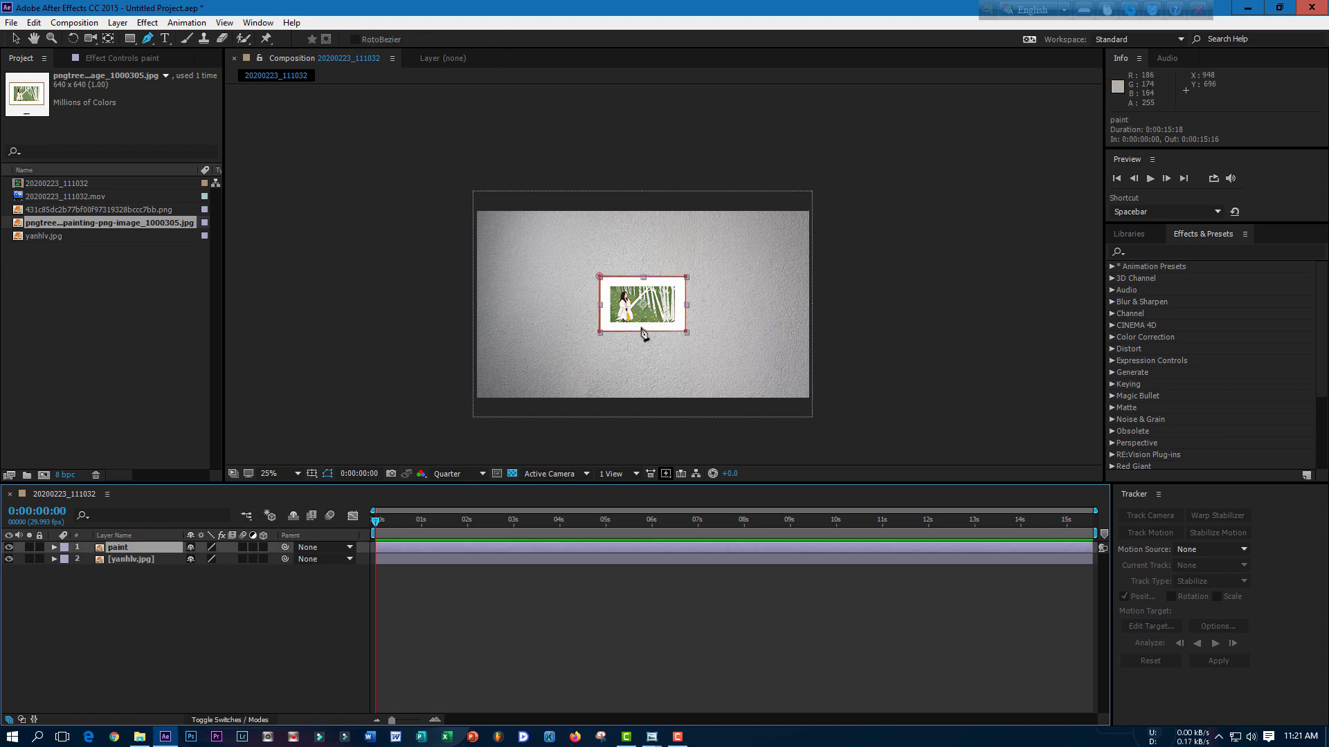
click(16, 39)
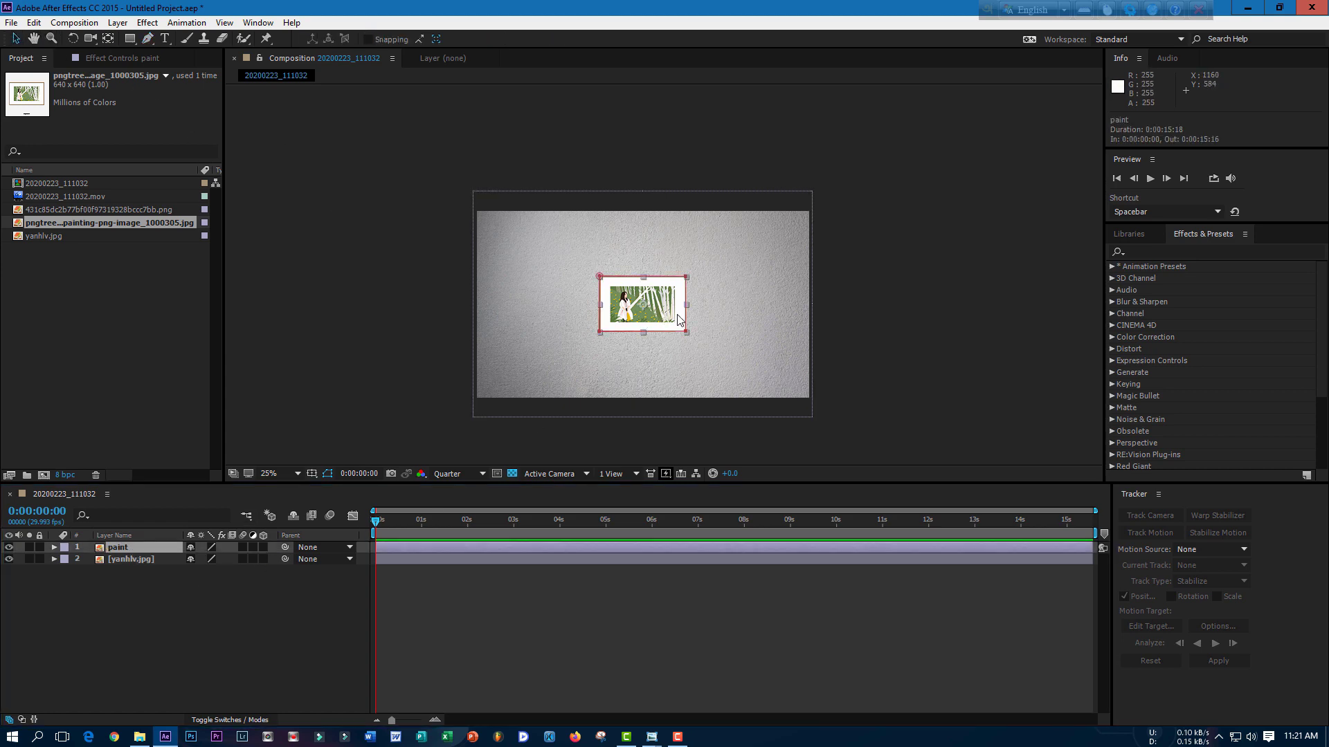
drag(675, 308, 754, 268)
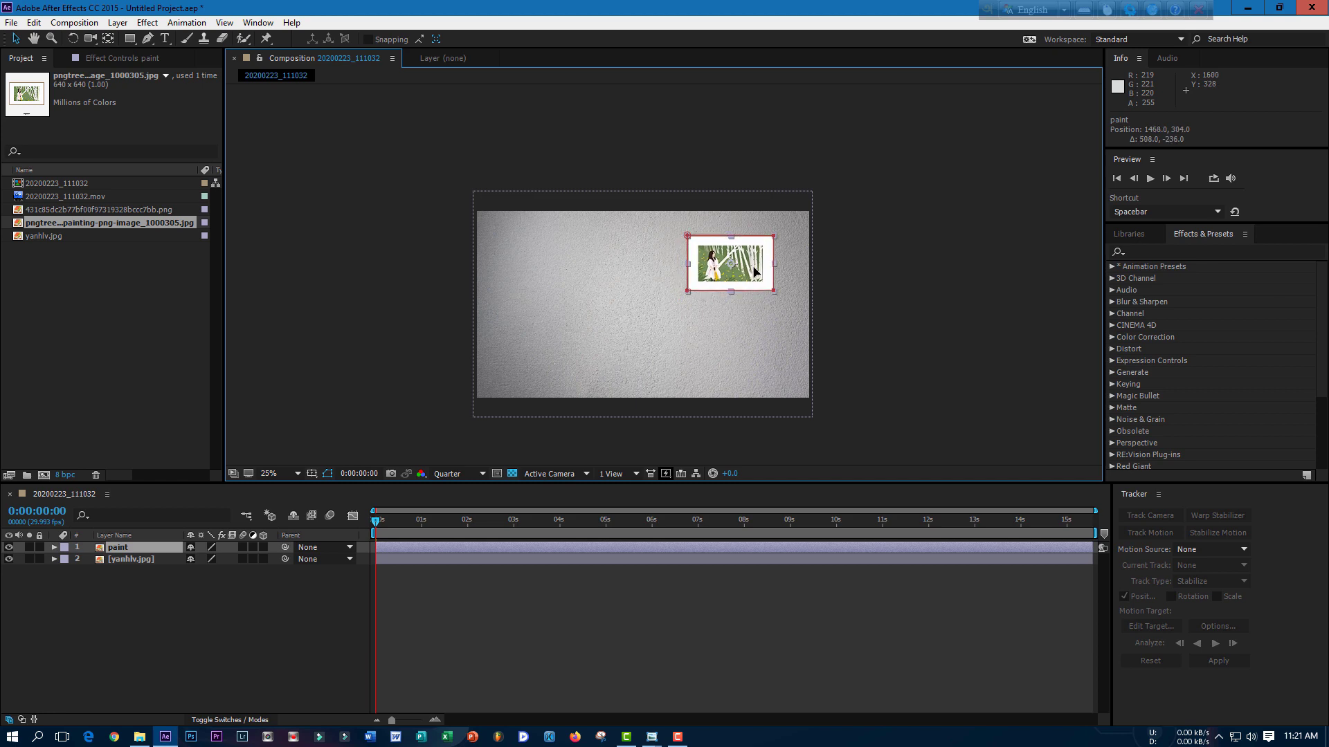
click(904, 293)
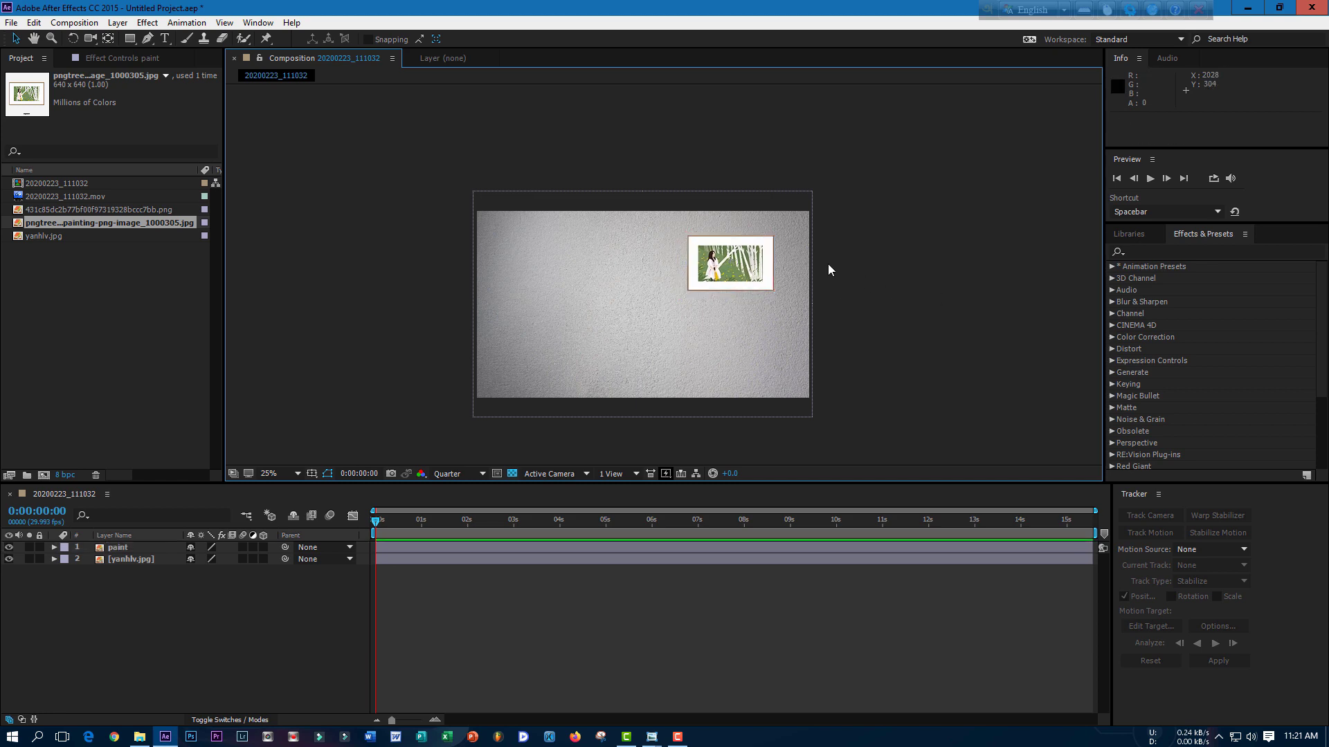
scroll(829, 270, up, 2)
scroll(693, 337, down, 2)
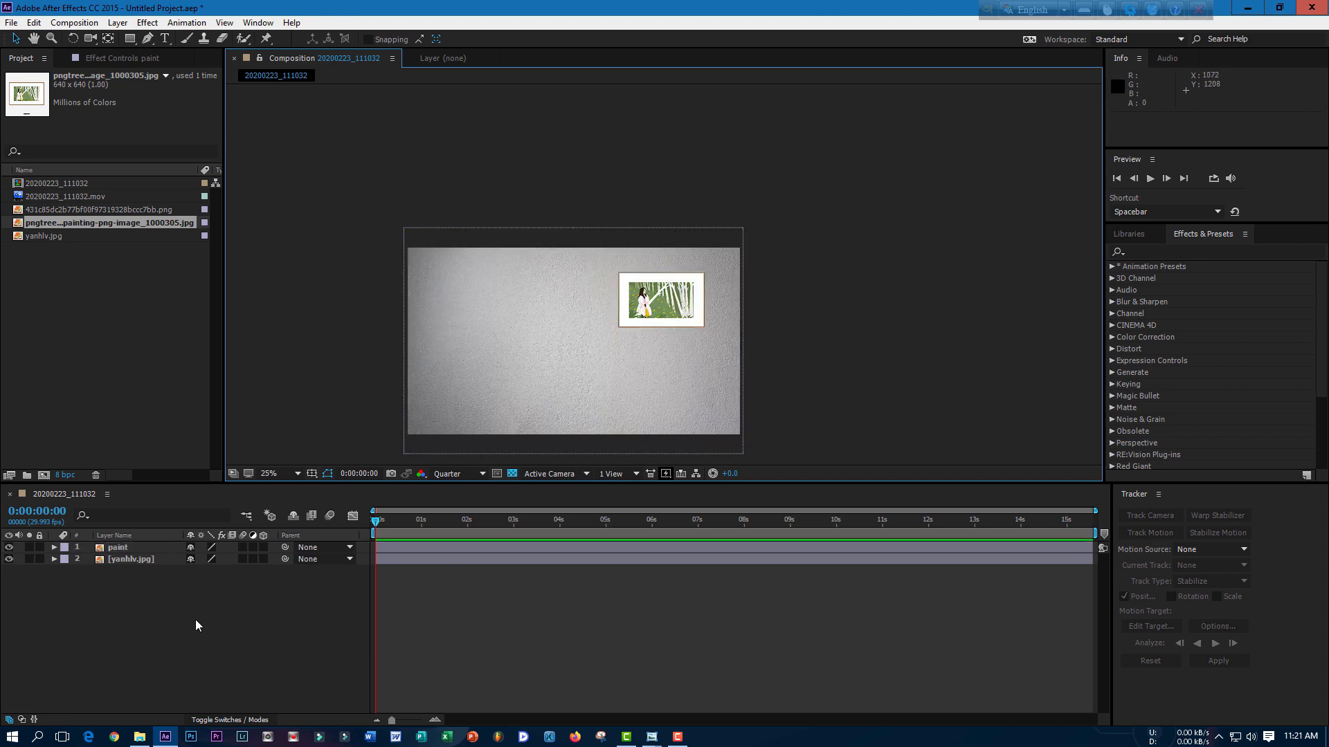
click(139, 547)
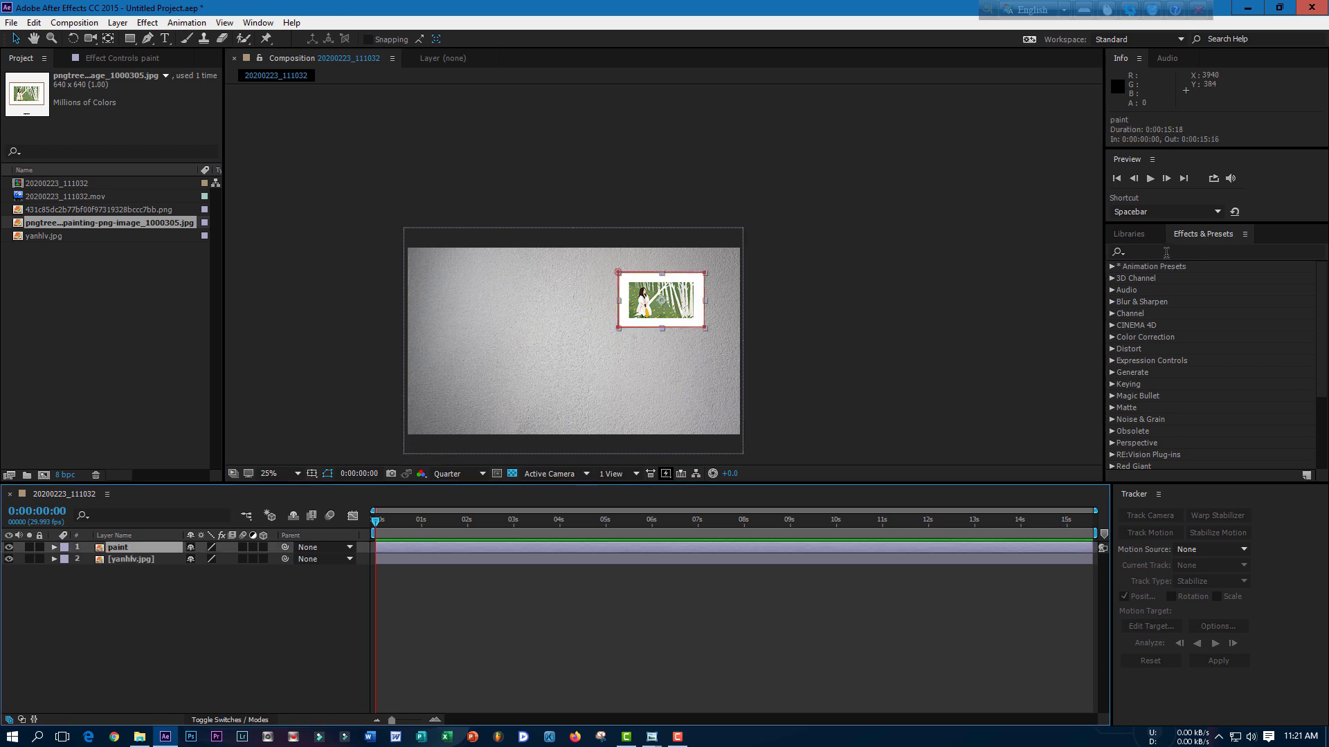
Find Drop Shadow with a 'drop' effects search and apply it to the paint layer.
click(1167, 252)
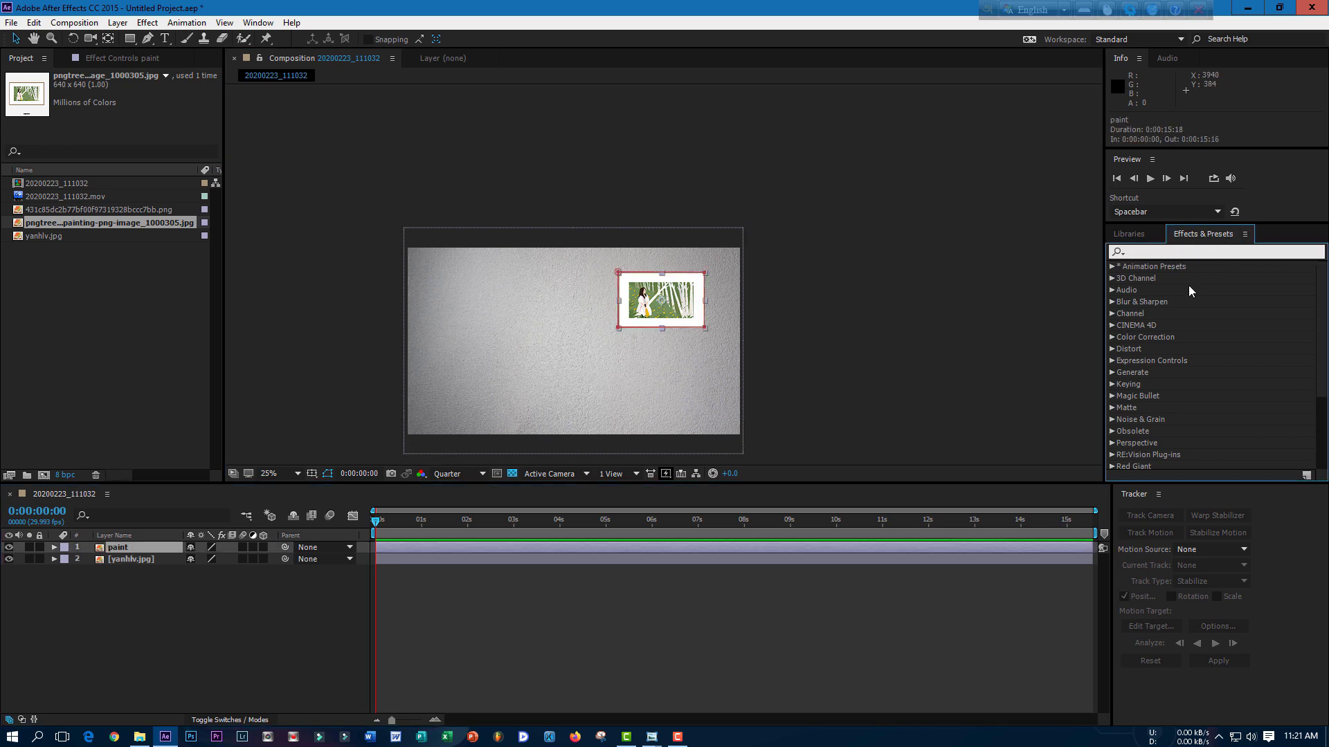
text(d)
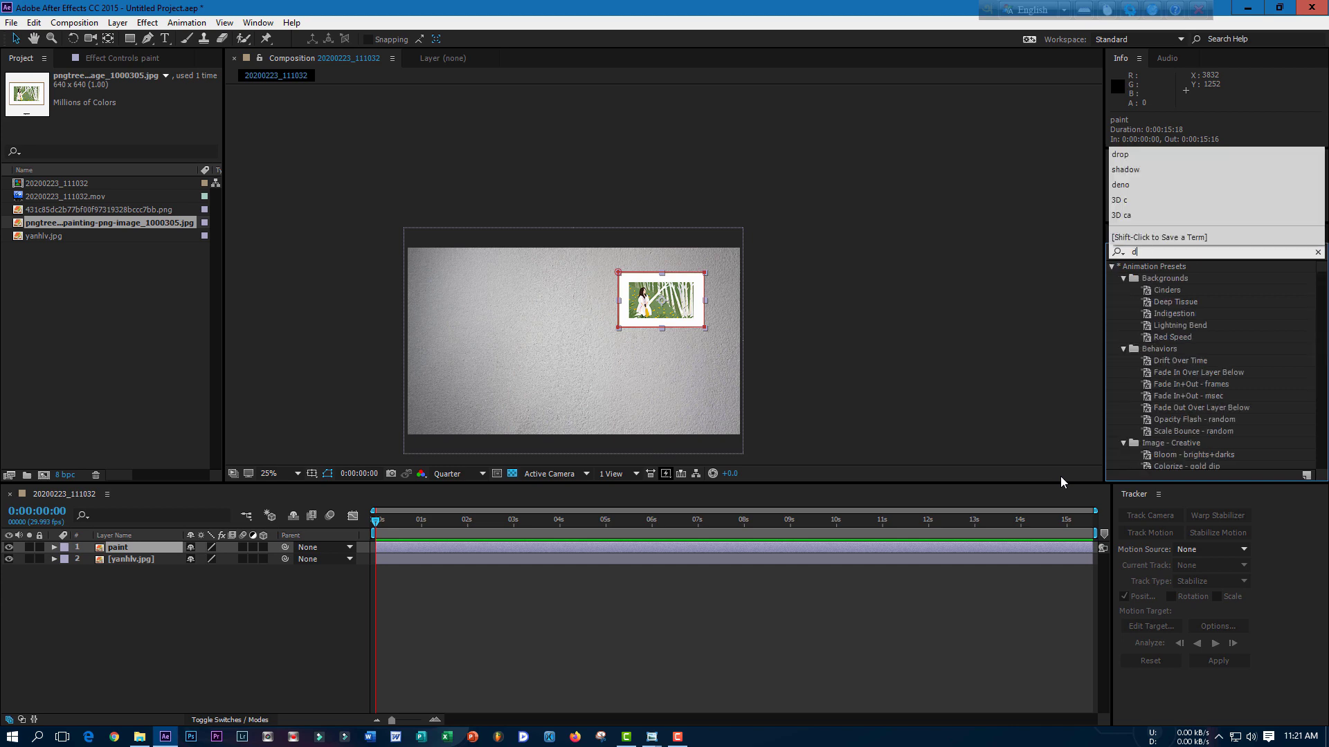
text(rop)
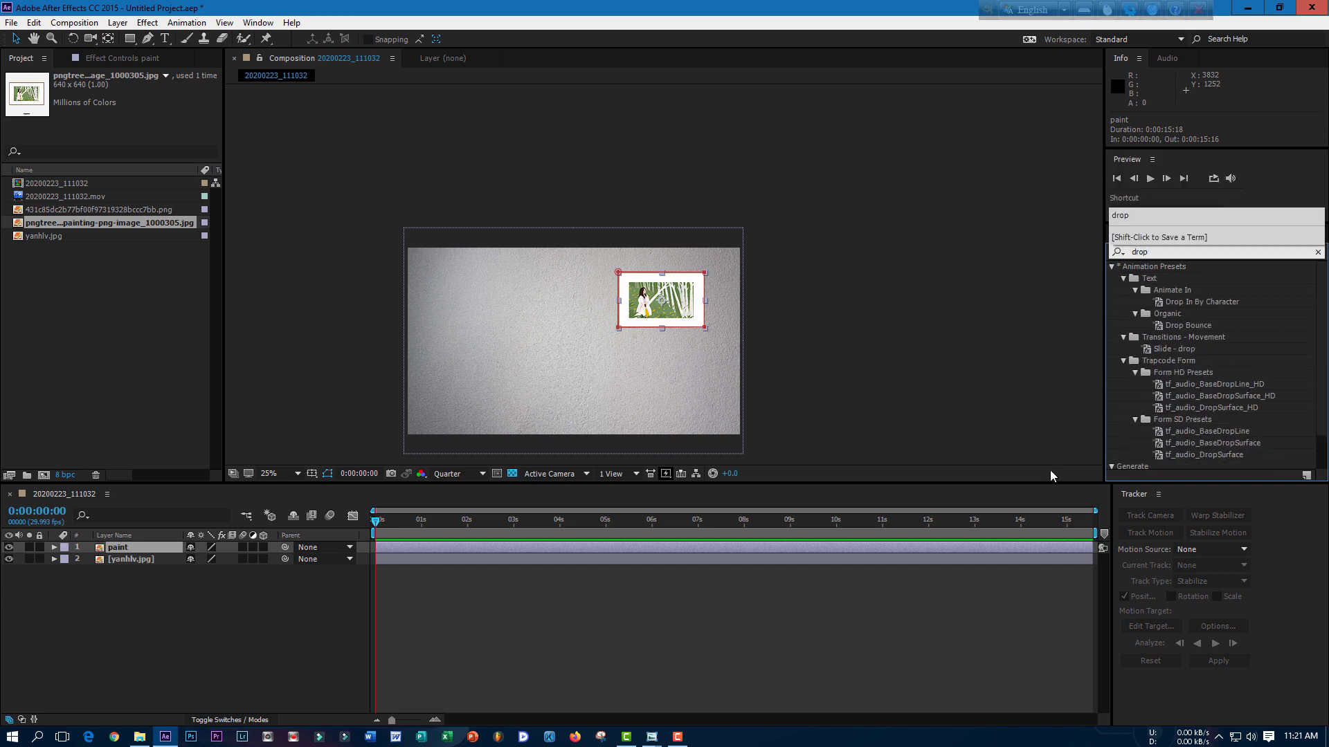
scroll(1239, 373, down, 2)
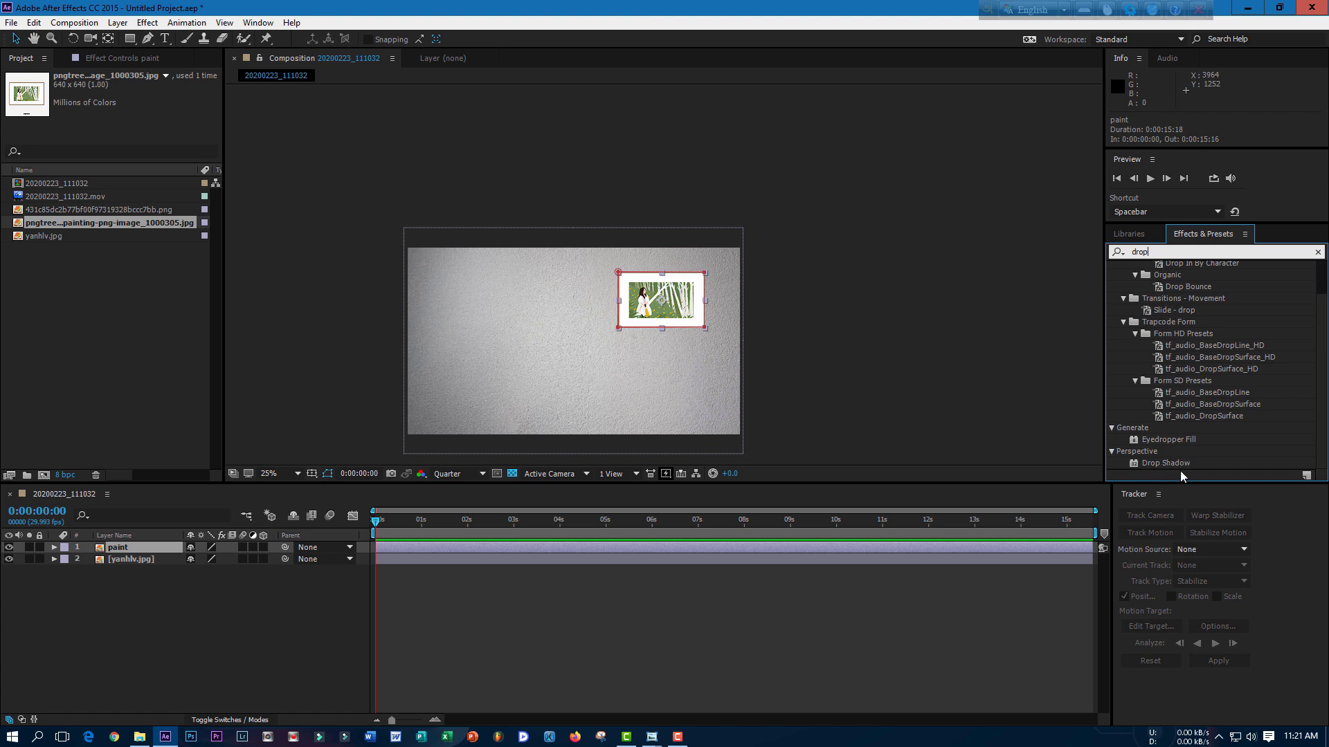
drag(1175, 465, 676, 313)
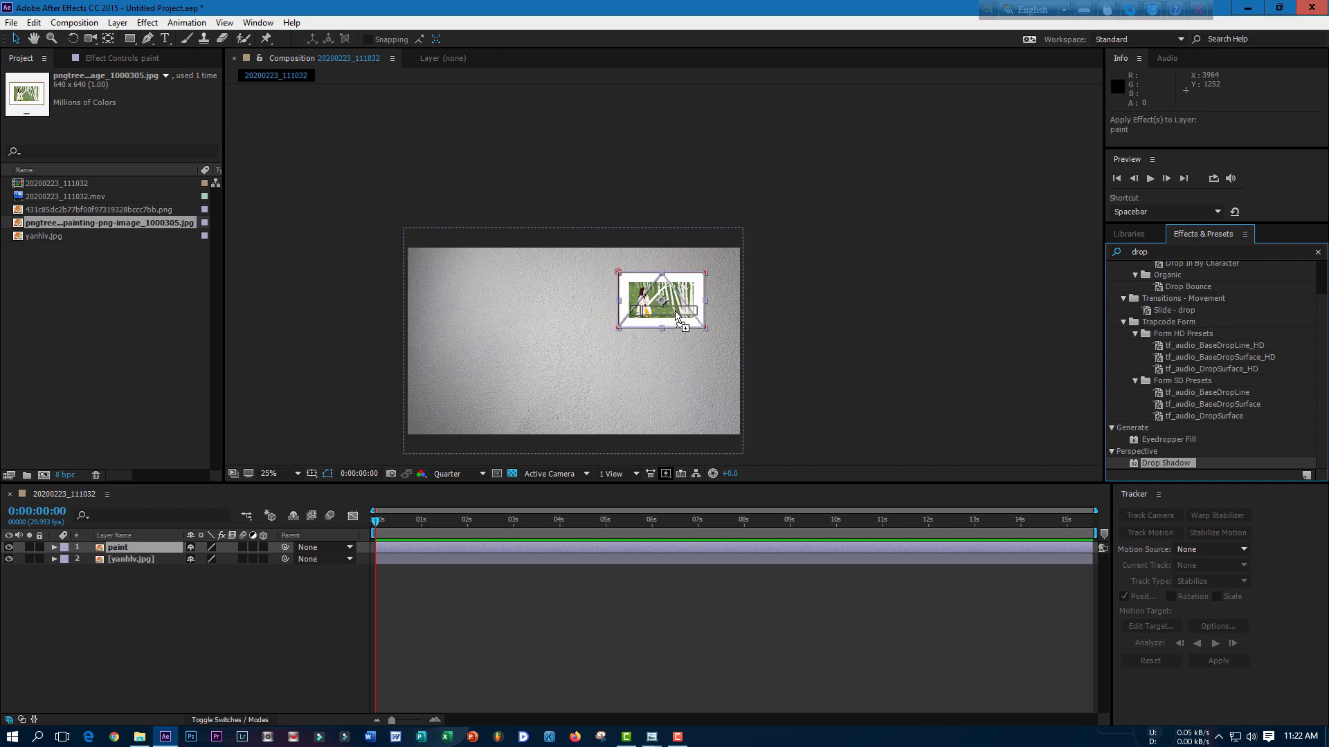
drag(676, 314, 676, 315)
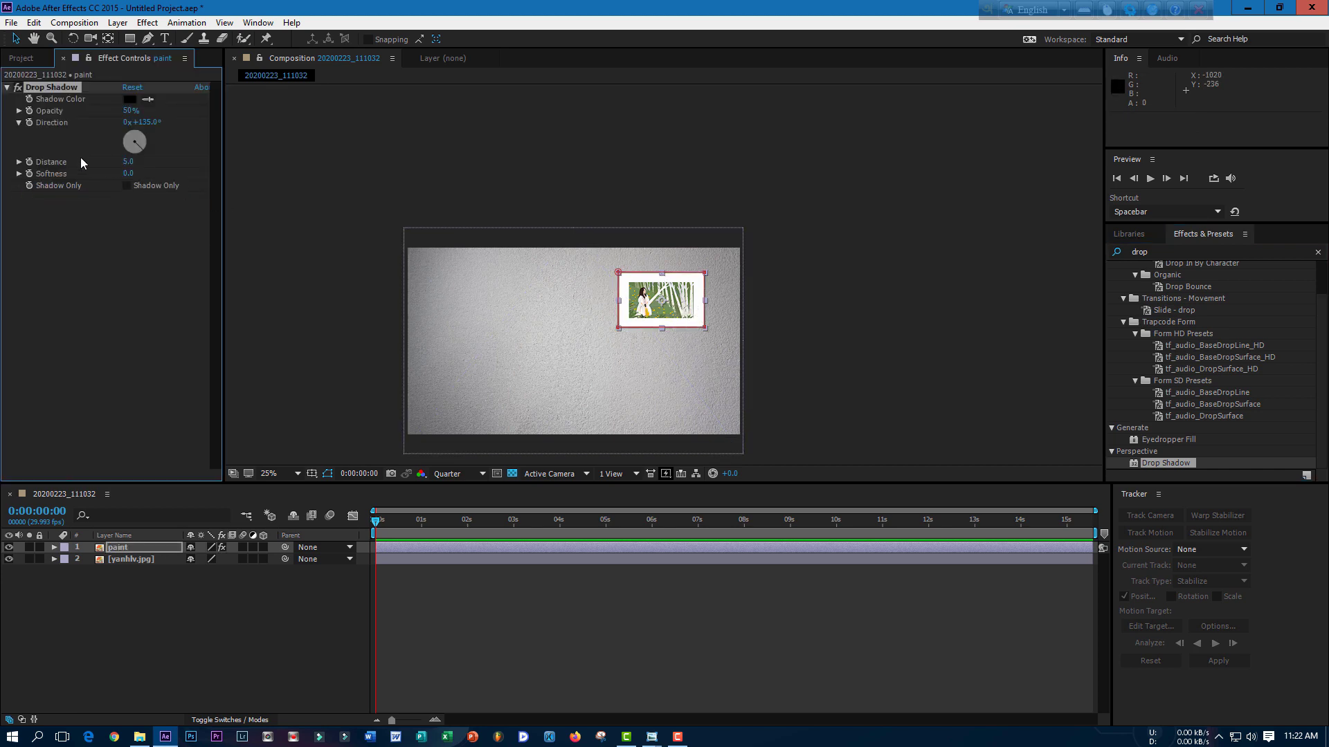
Set the shadow Distance to 28 and Softness to 53.
drag(128, 164, 151, 166)
drag(128, 174, 168, 175)
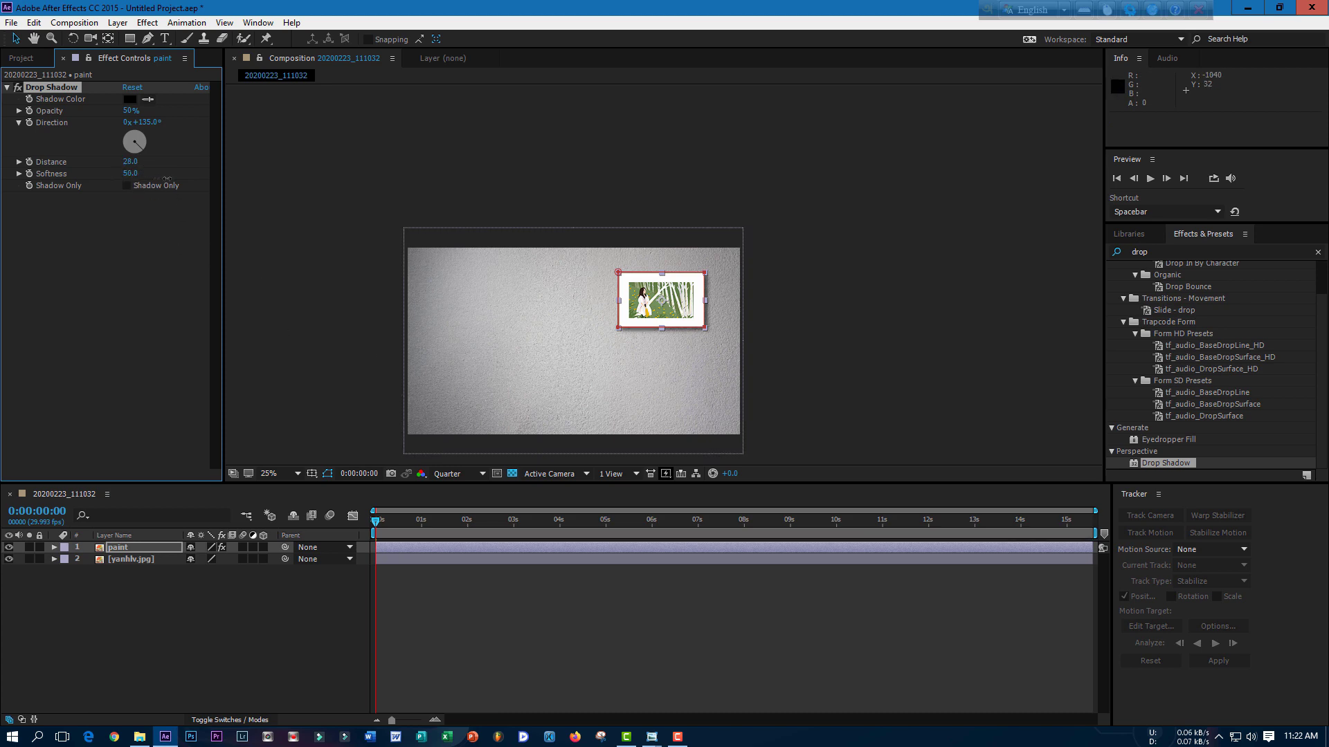
click(803, 328)
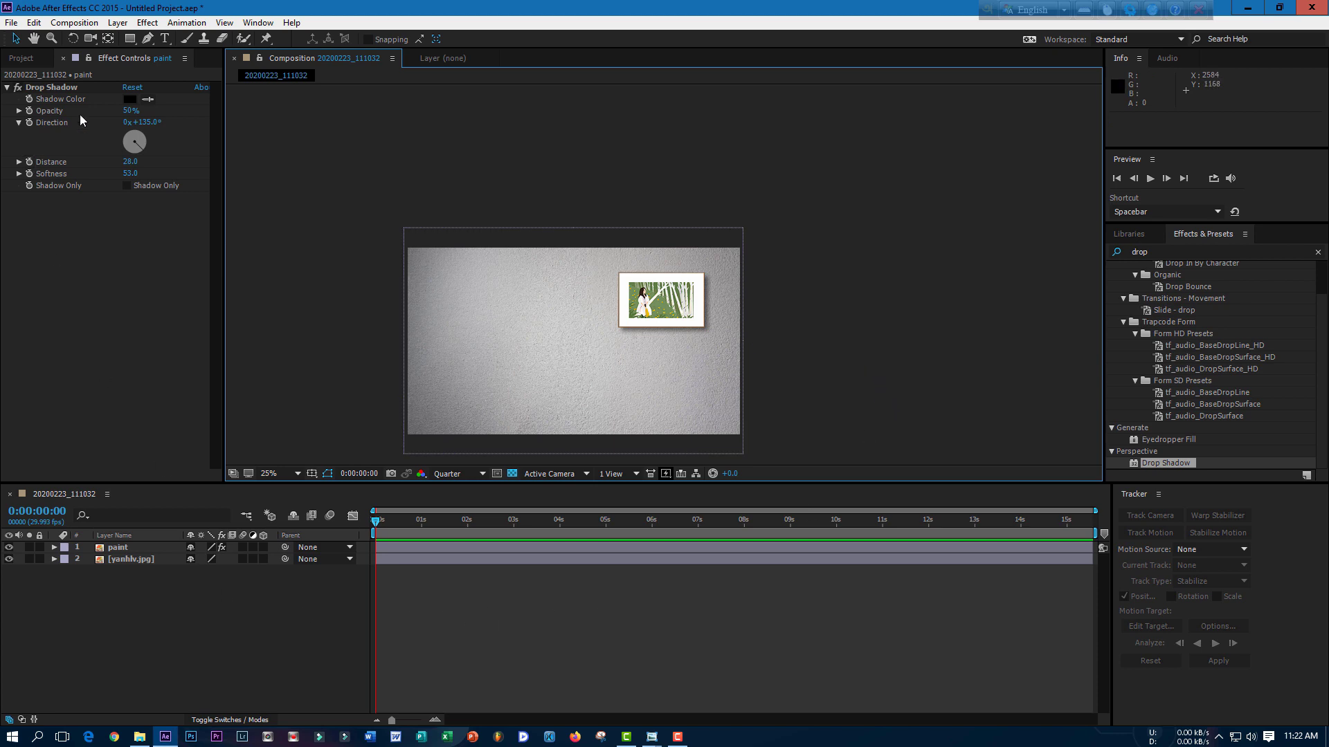
Add the hanging-rings 431c85 png from the Project panel as the top layer.
click(21, 58)
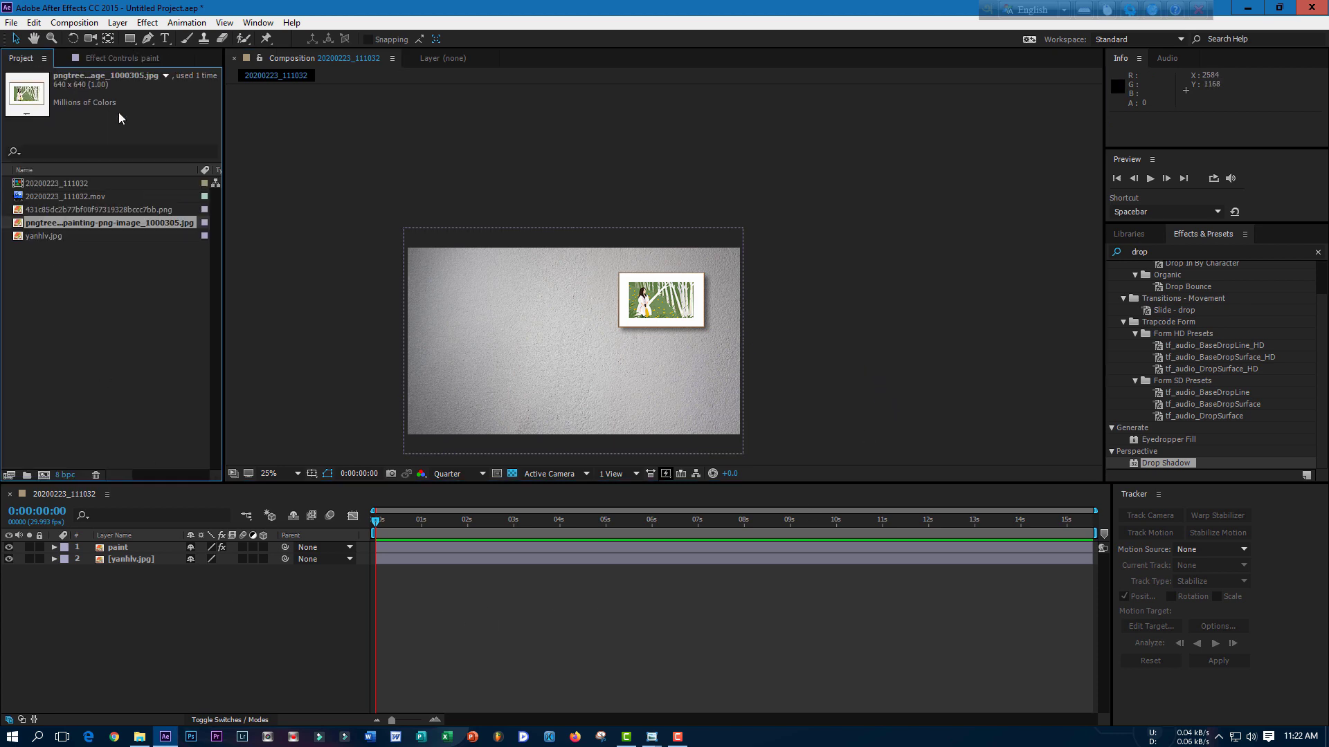
click(68, 199)
click(69, 211)
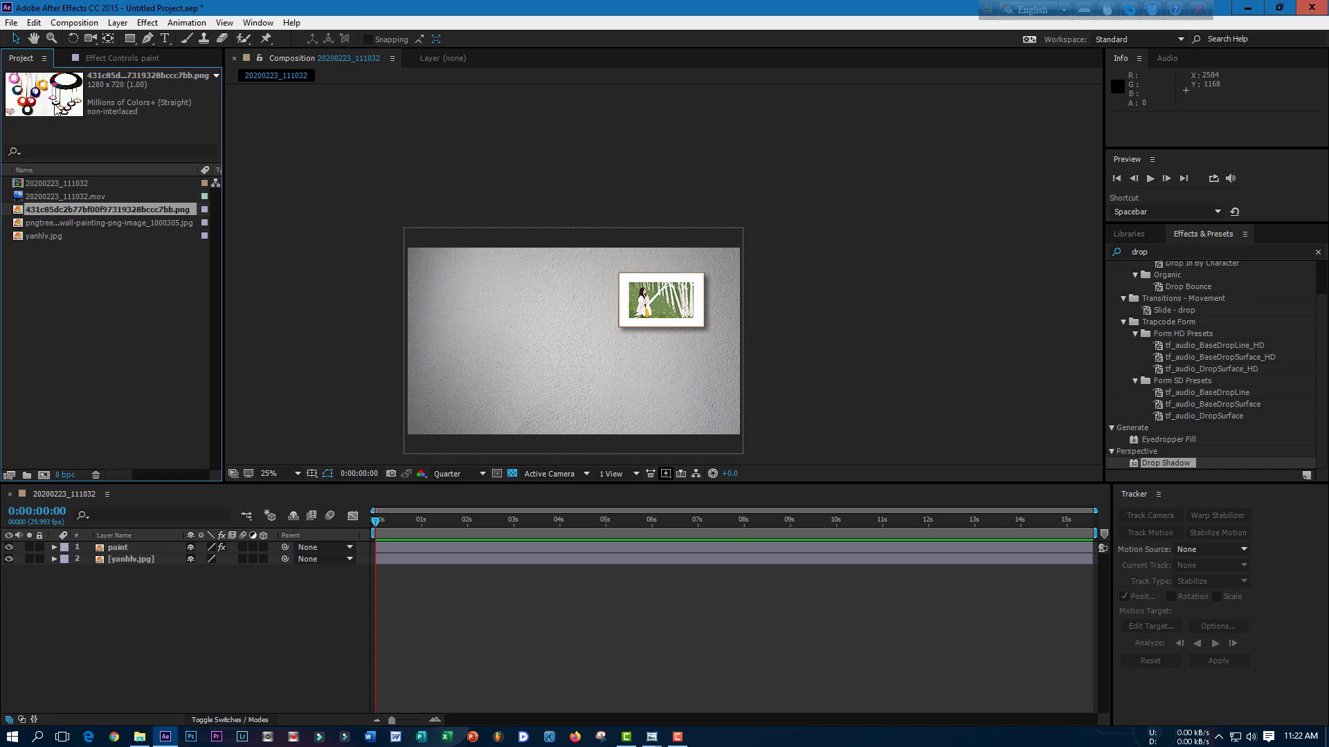
drag(74, 215, 139, 549)
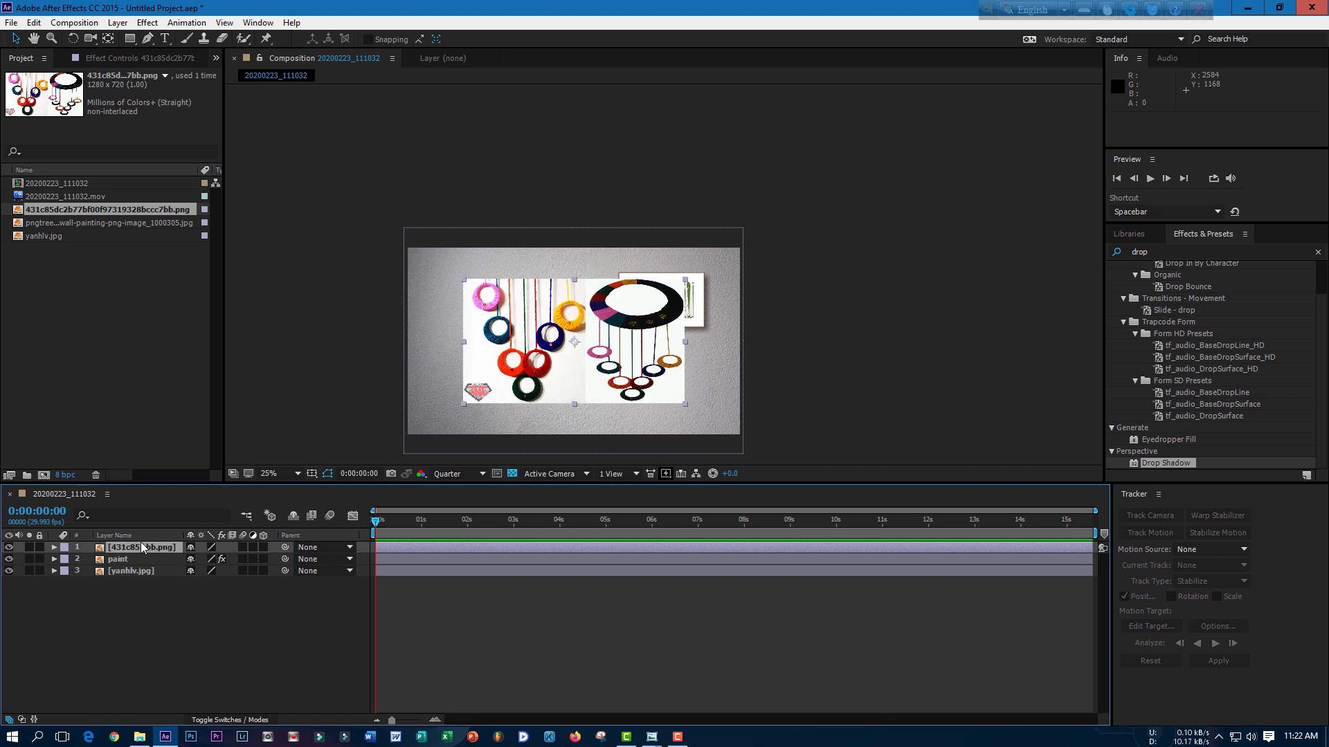
scroll(659, 361, up, 2)
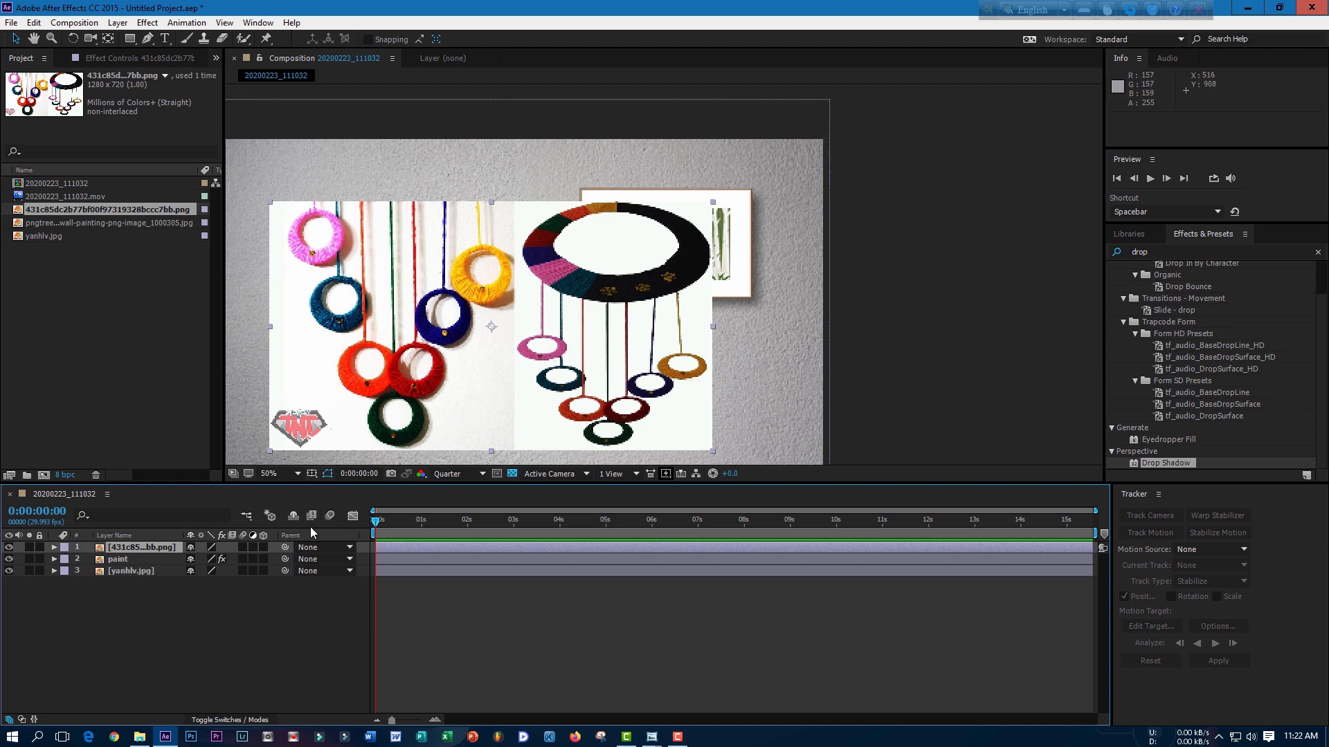
Rename the new rings layer to 'decoration 2'.
right_click(155, 546)
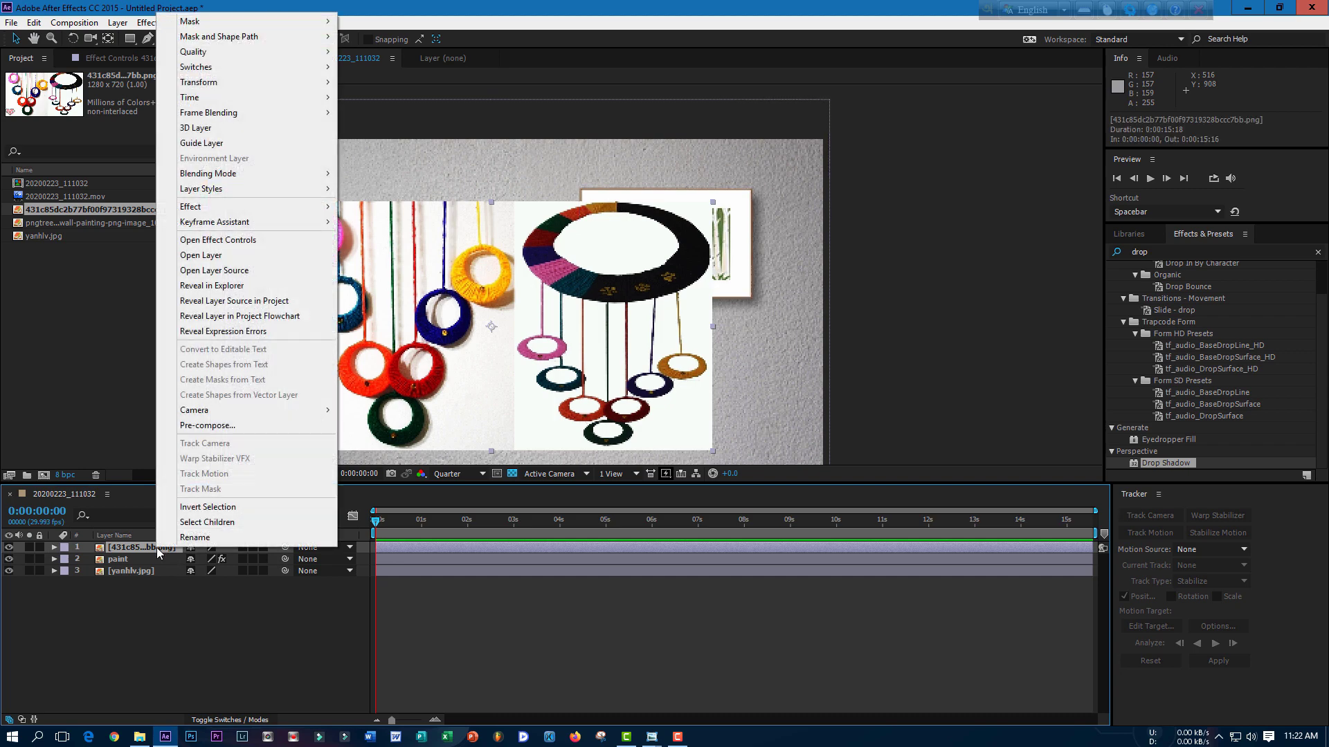
click(233, 542)
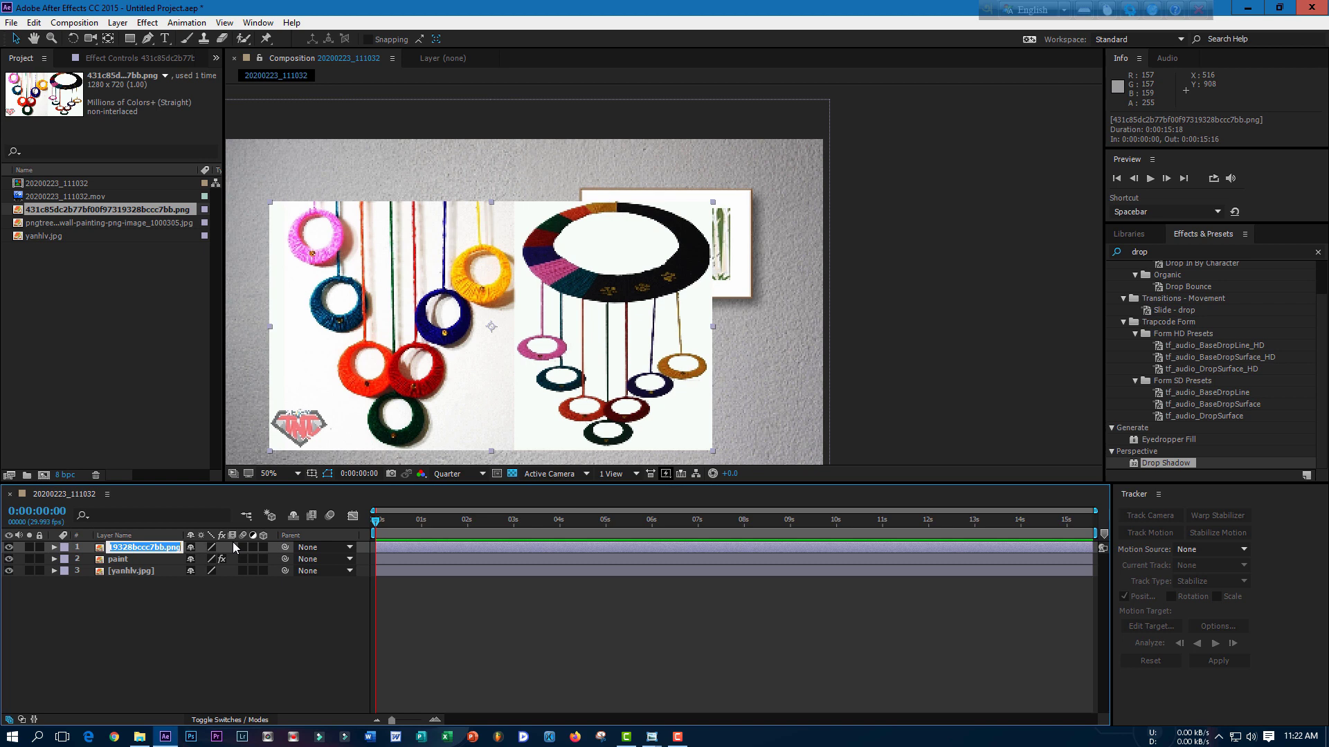
text(deco)
text(ratio)
text(n 2)
key(Return)
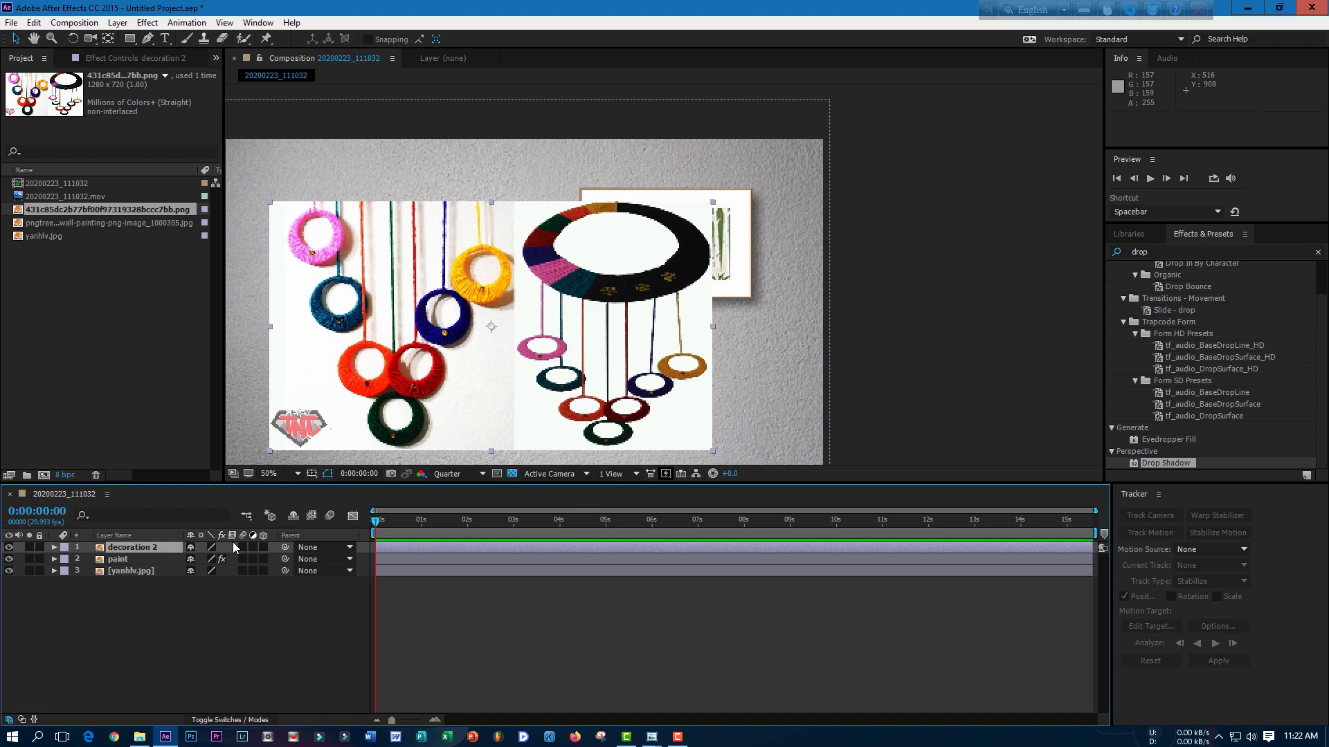
click(188, 608)
click(155, 550)
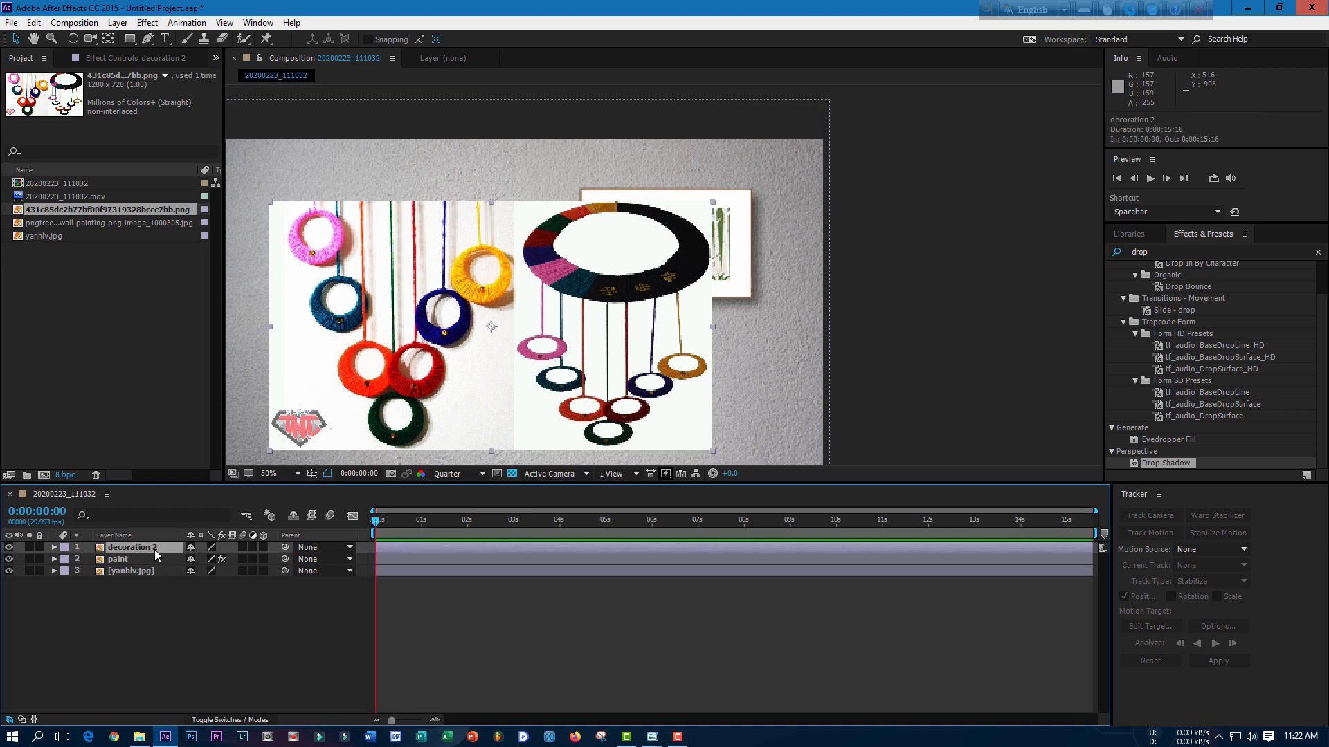
Draw a 10-point Pen mask around the single ring mobile on decoration 2.
click(148, 40)
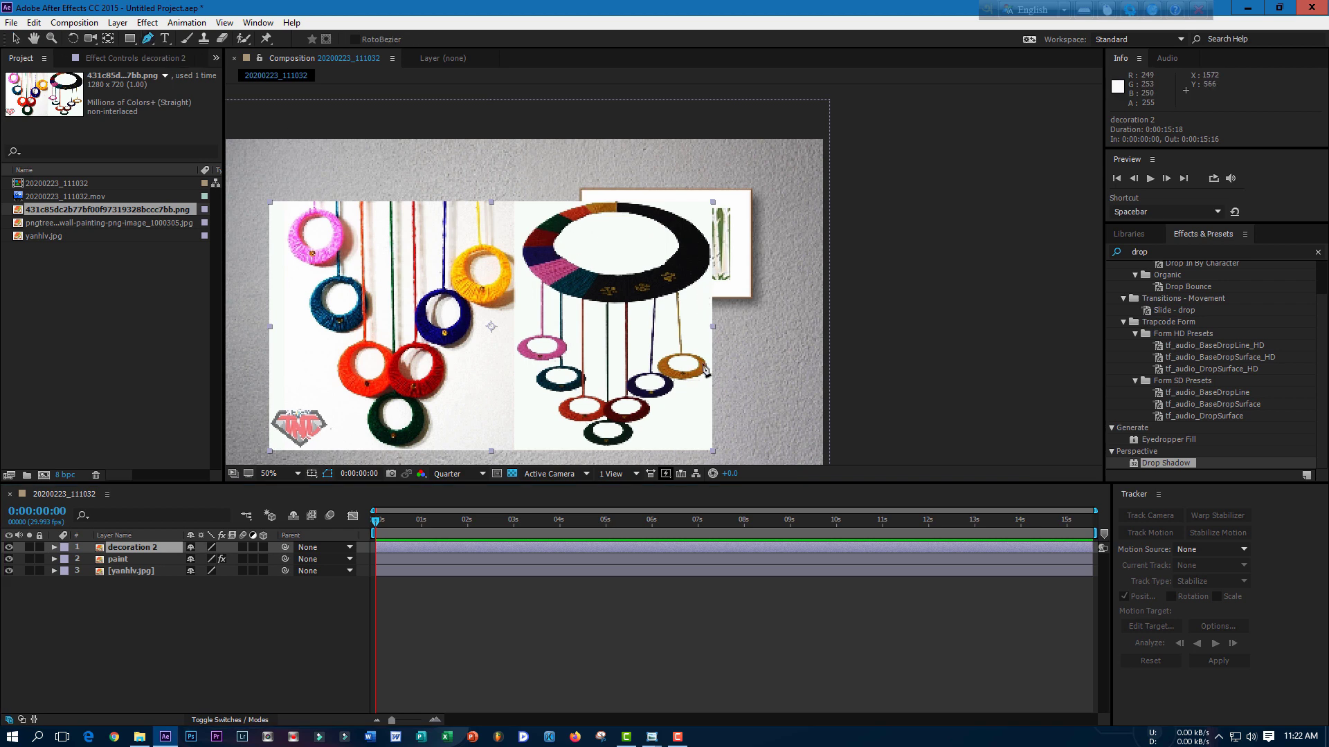
click(515, 446)
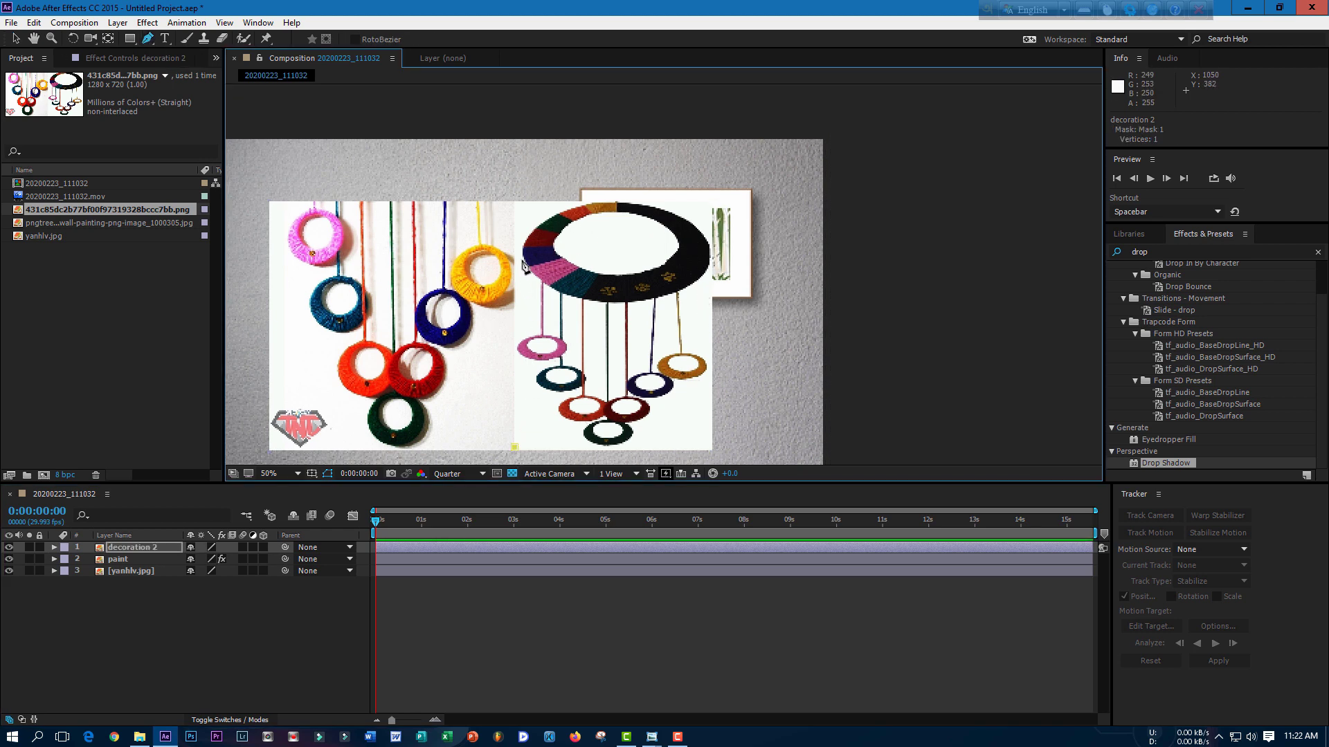
click(518, 222)
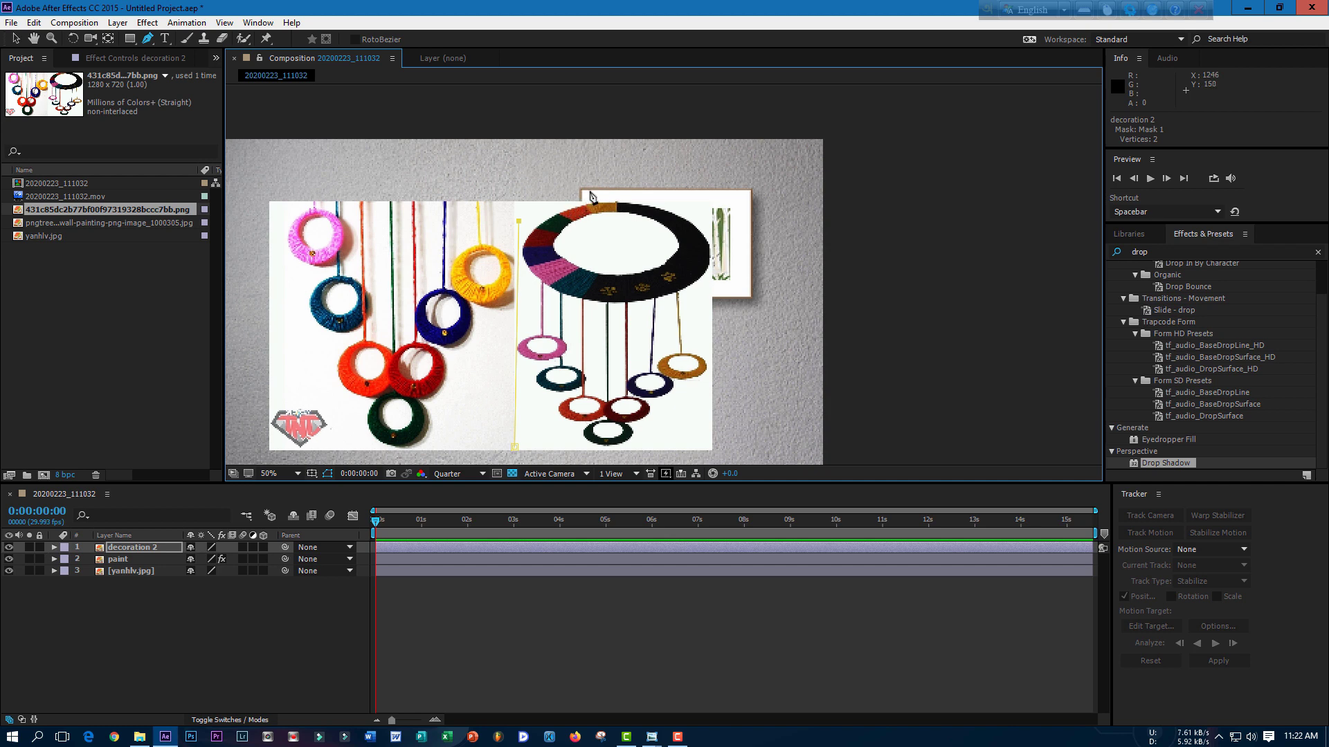
click(589, 191)
click(691, 202)
click(712, 312)
drag(712, 313, 713, 235)
click(720, 405)
click(712, 452)
click(647, 453)
click(560, 454)
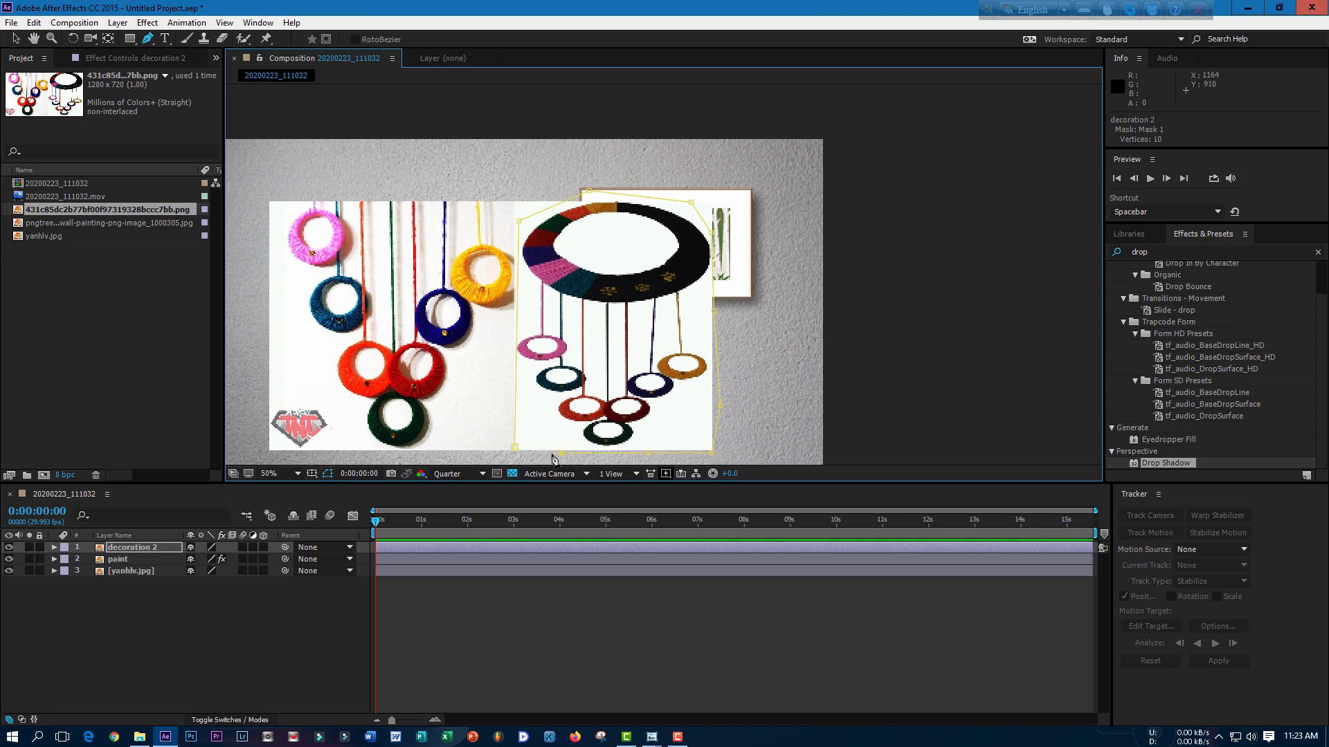
click(530, 453)
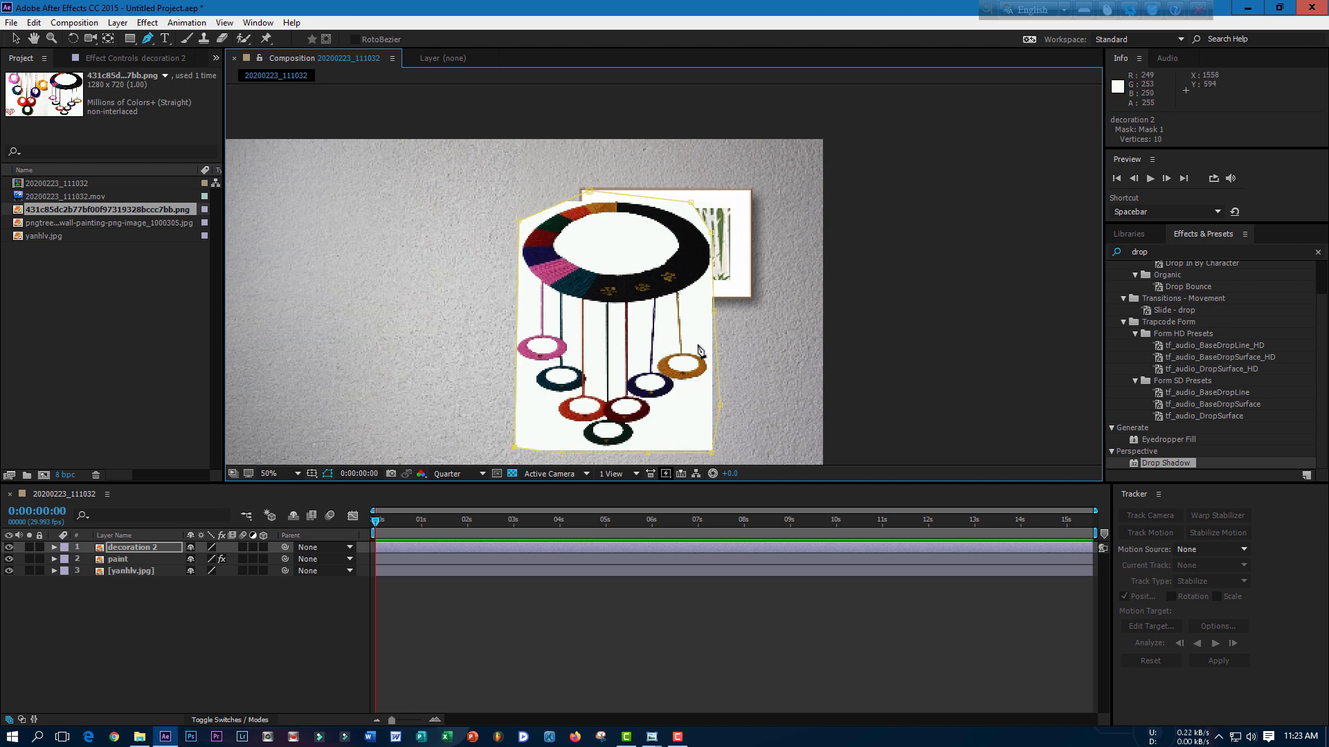
Move decoration 2 left to position 588, 428 beside the painting.
key(v)
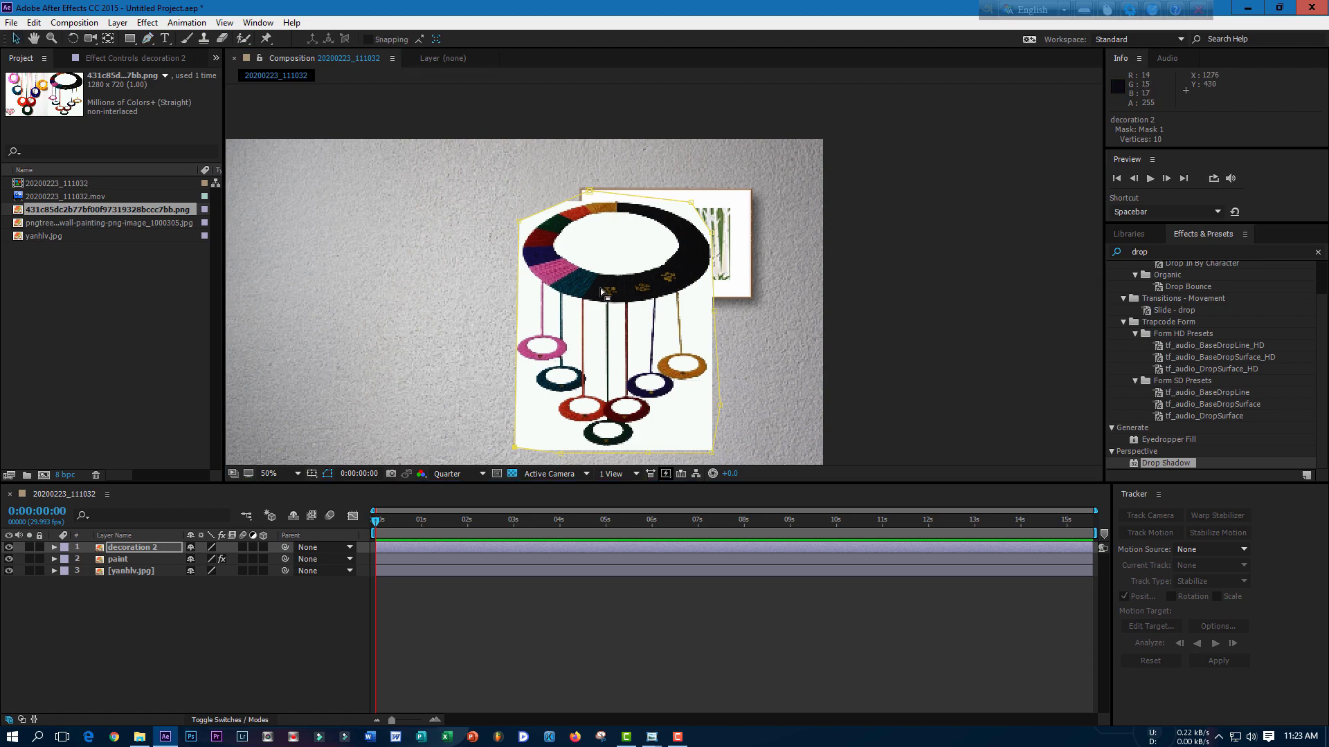
click(602, 291)
drag(607, 294, 450, 256)
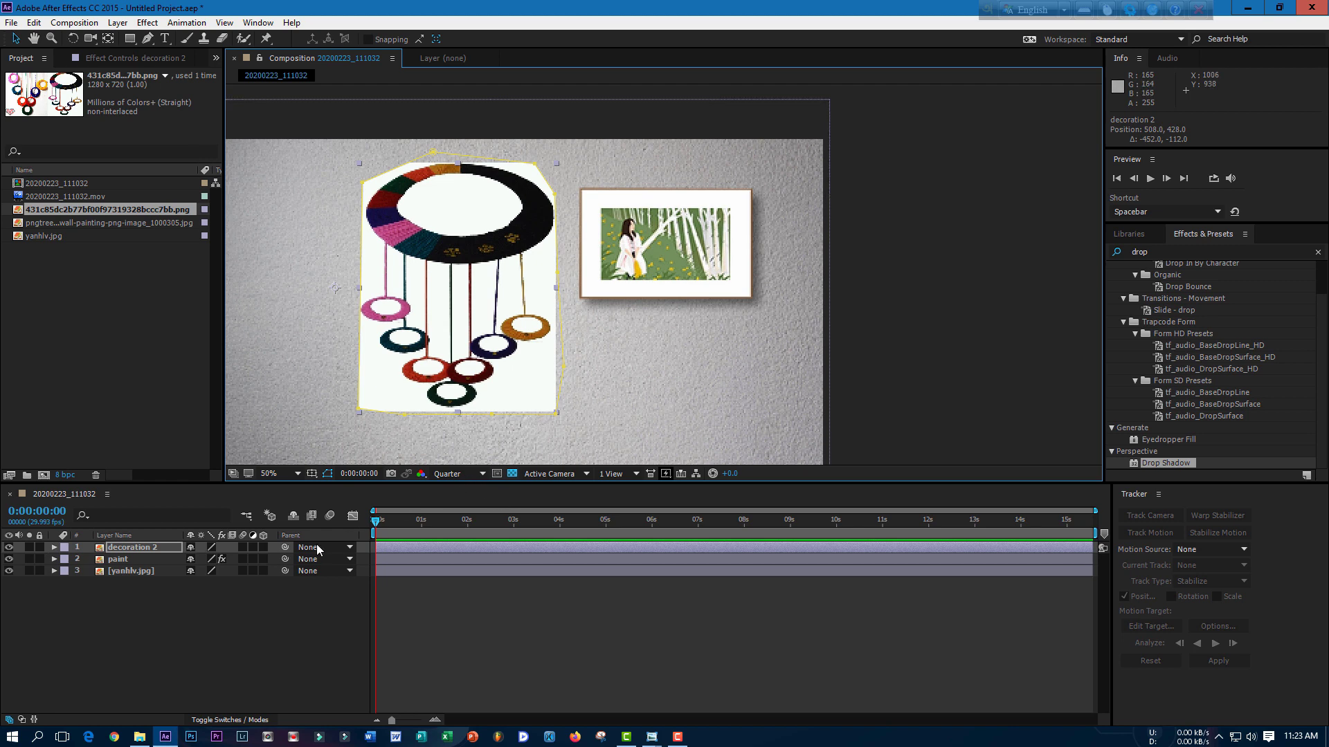
click(284, 613)
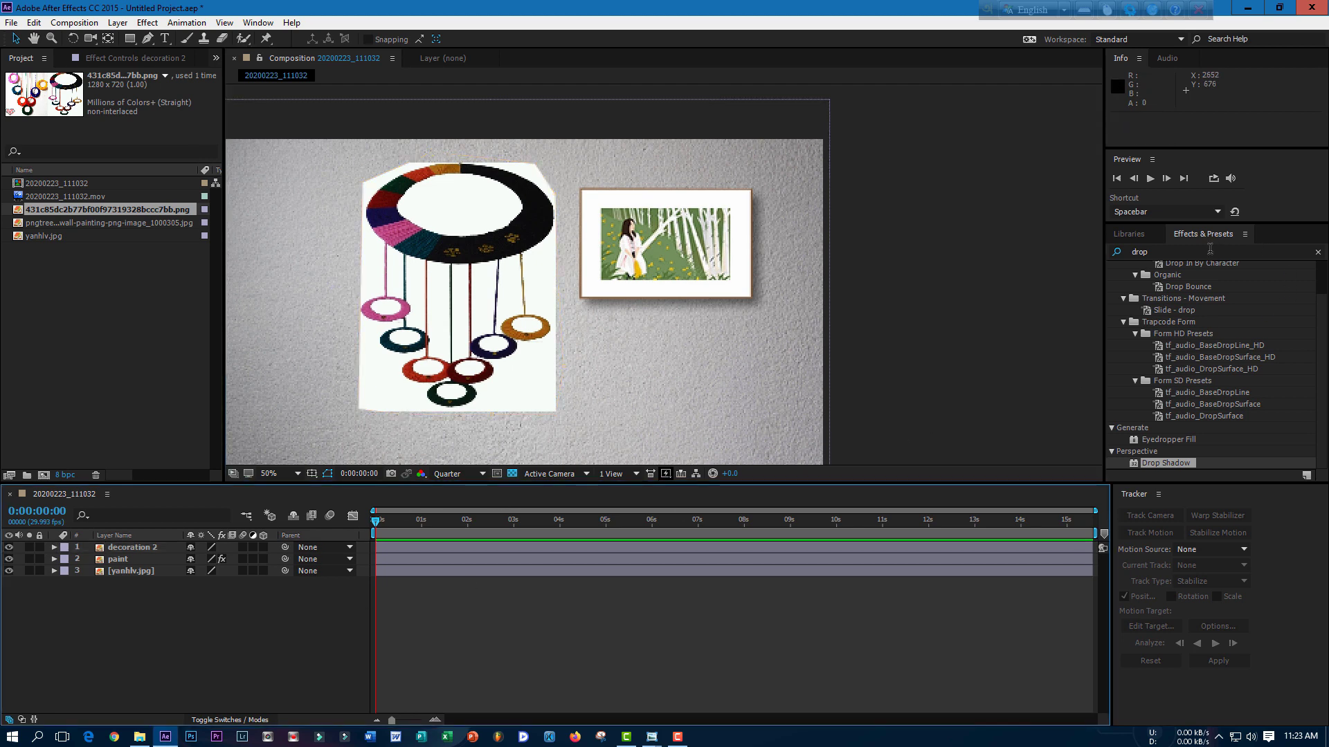
Apply Color Key to decoration 2 via a 'key' effects search.
click(1176, 252)
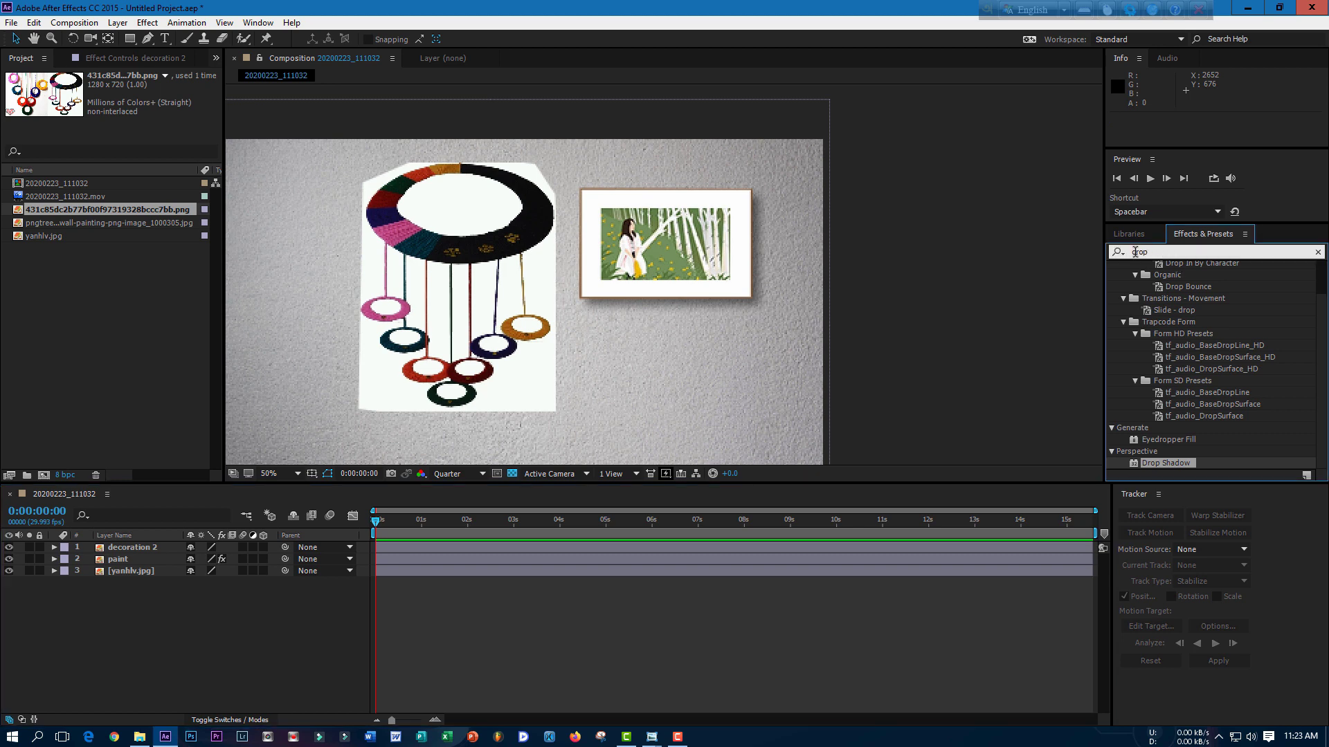
text(key)
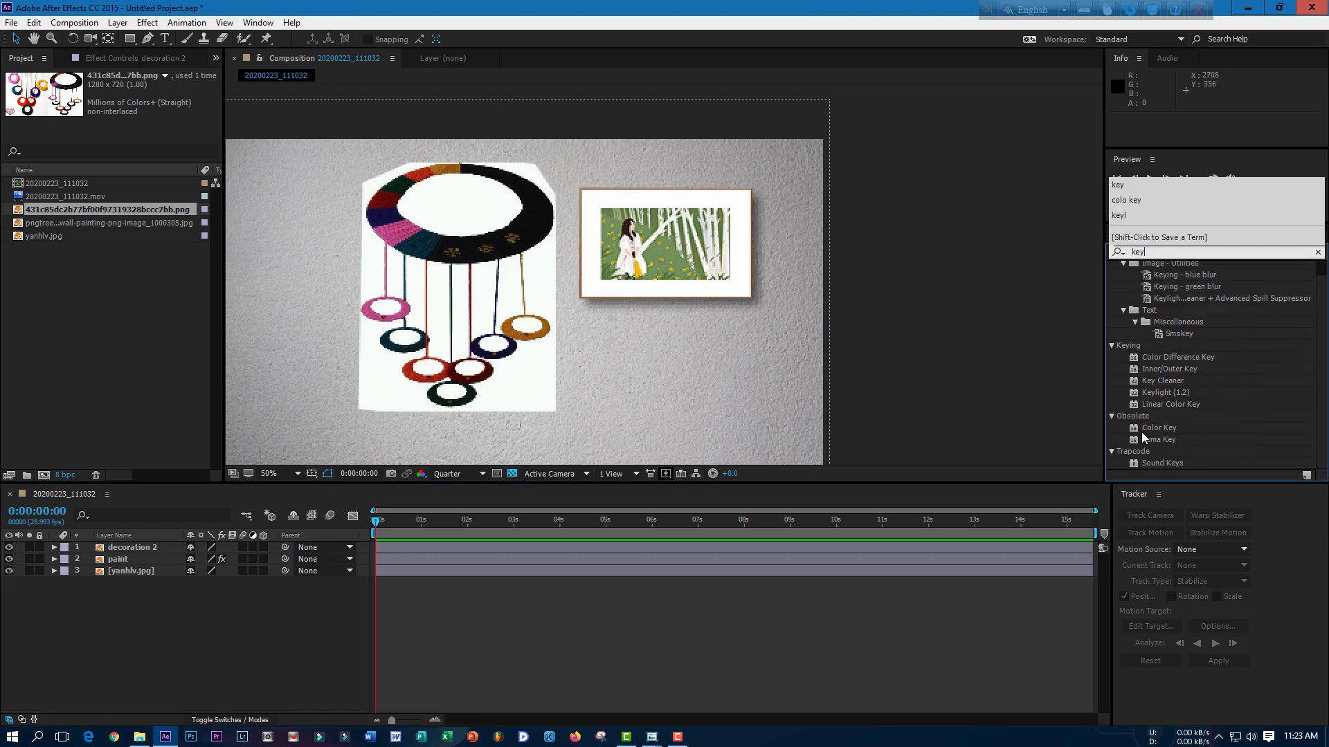
click(1166, 430)
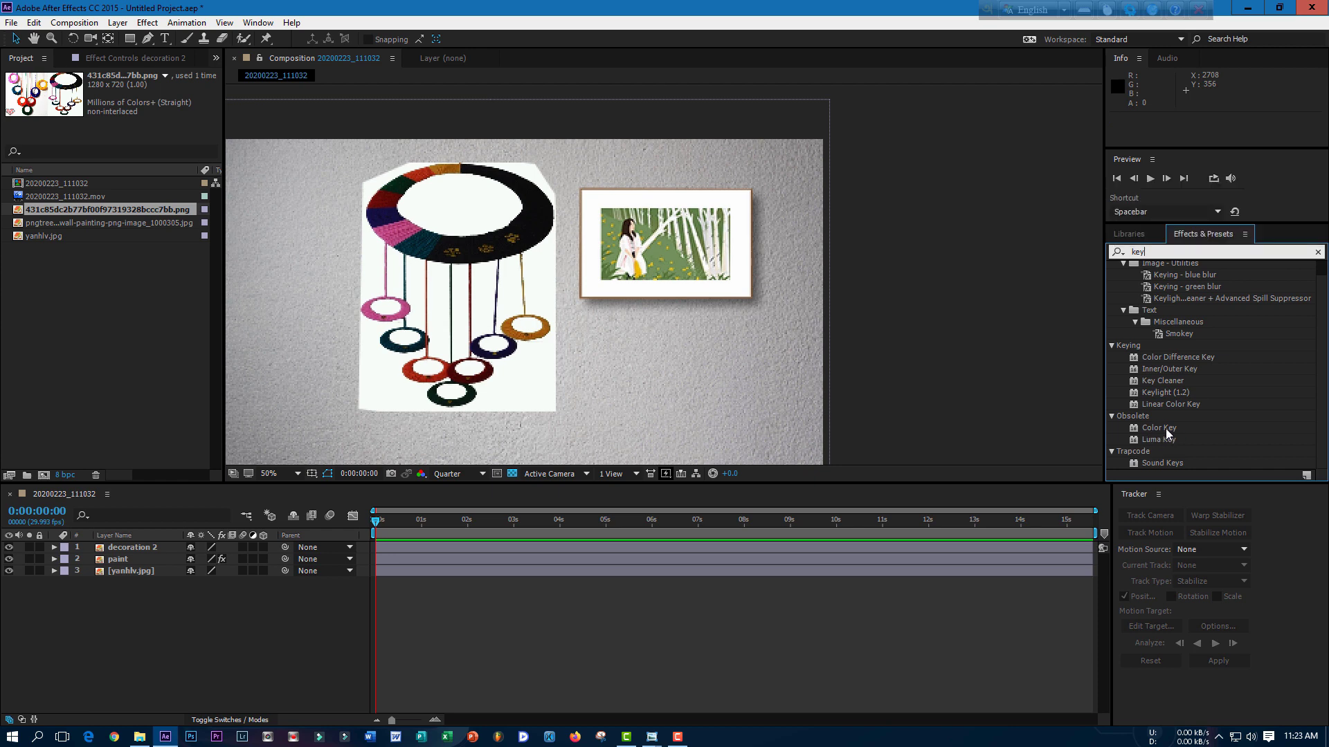
click(1161, 429)
drag(1161, 429, 477, 297)
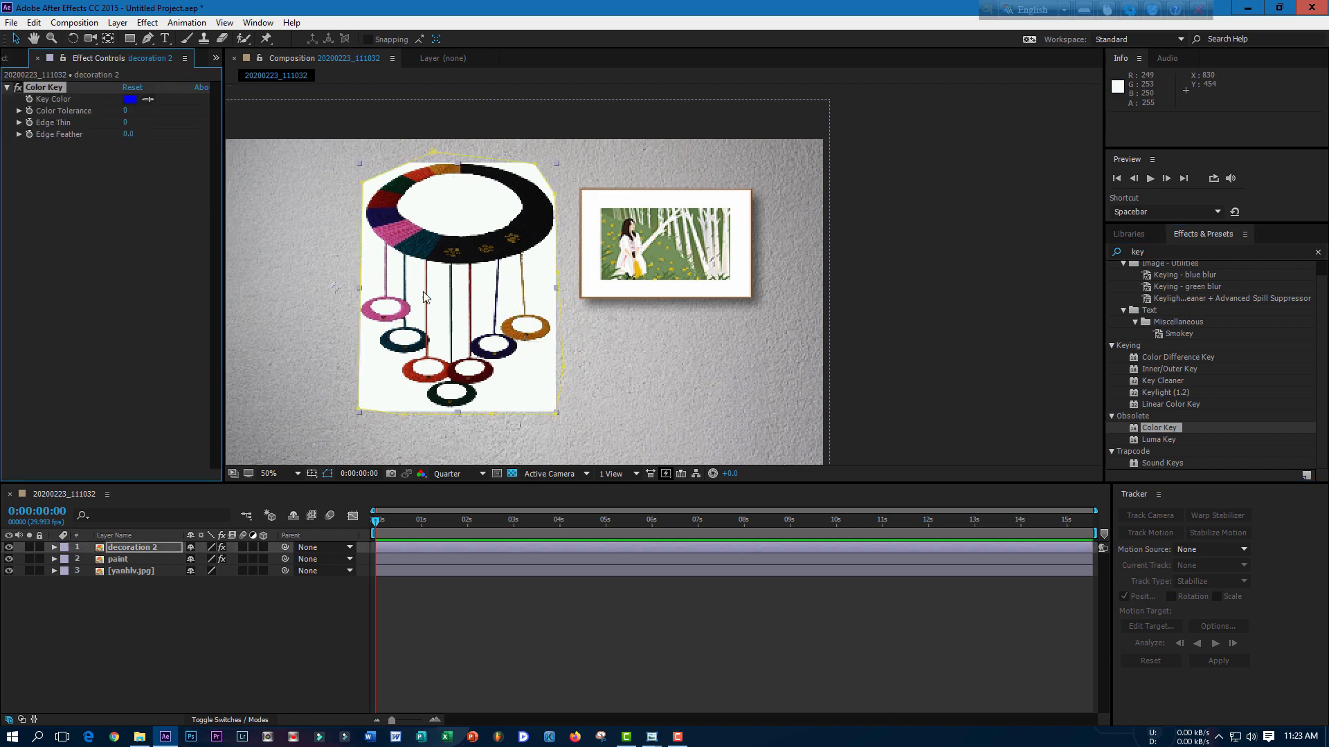
Eyedrop the white background as the key colour and raise Color Tolerance to 17.
click(148, 99)
click(468, 205)
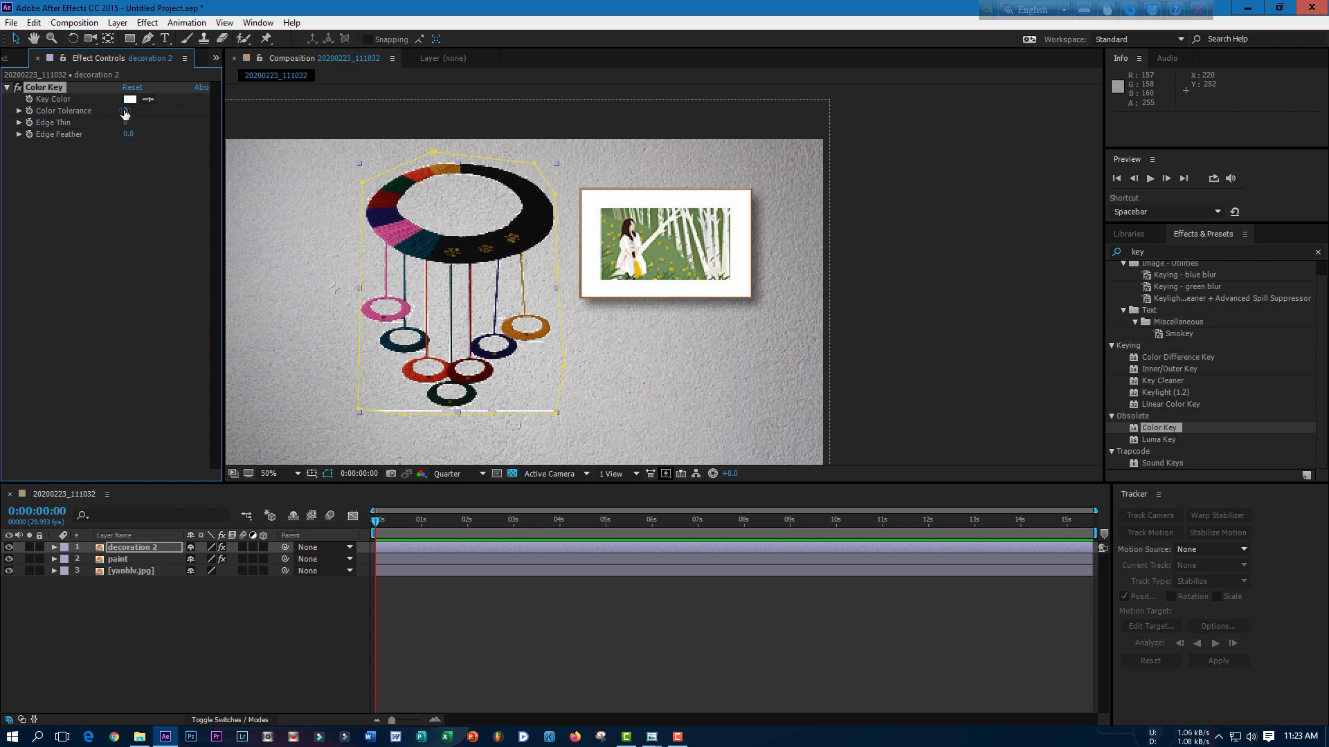
drag(125, 114, 138, 111)
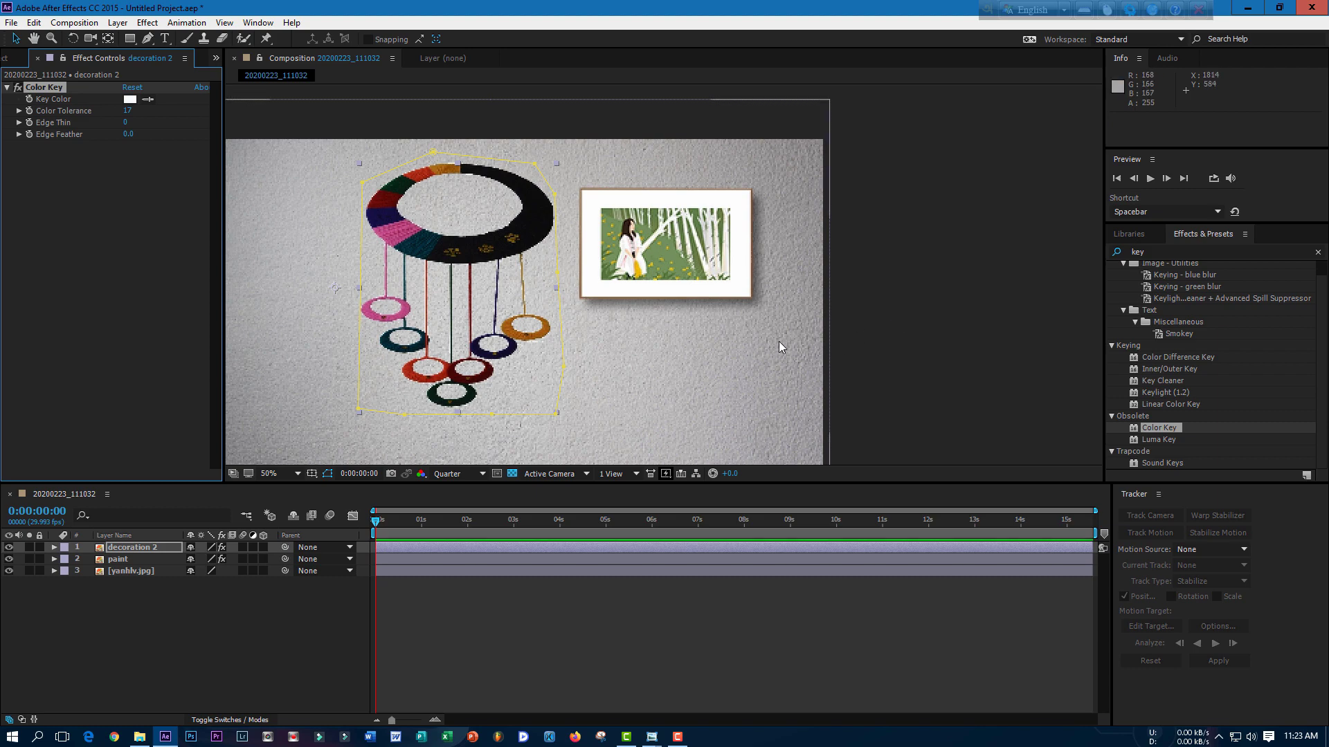
click(954, 310)
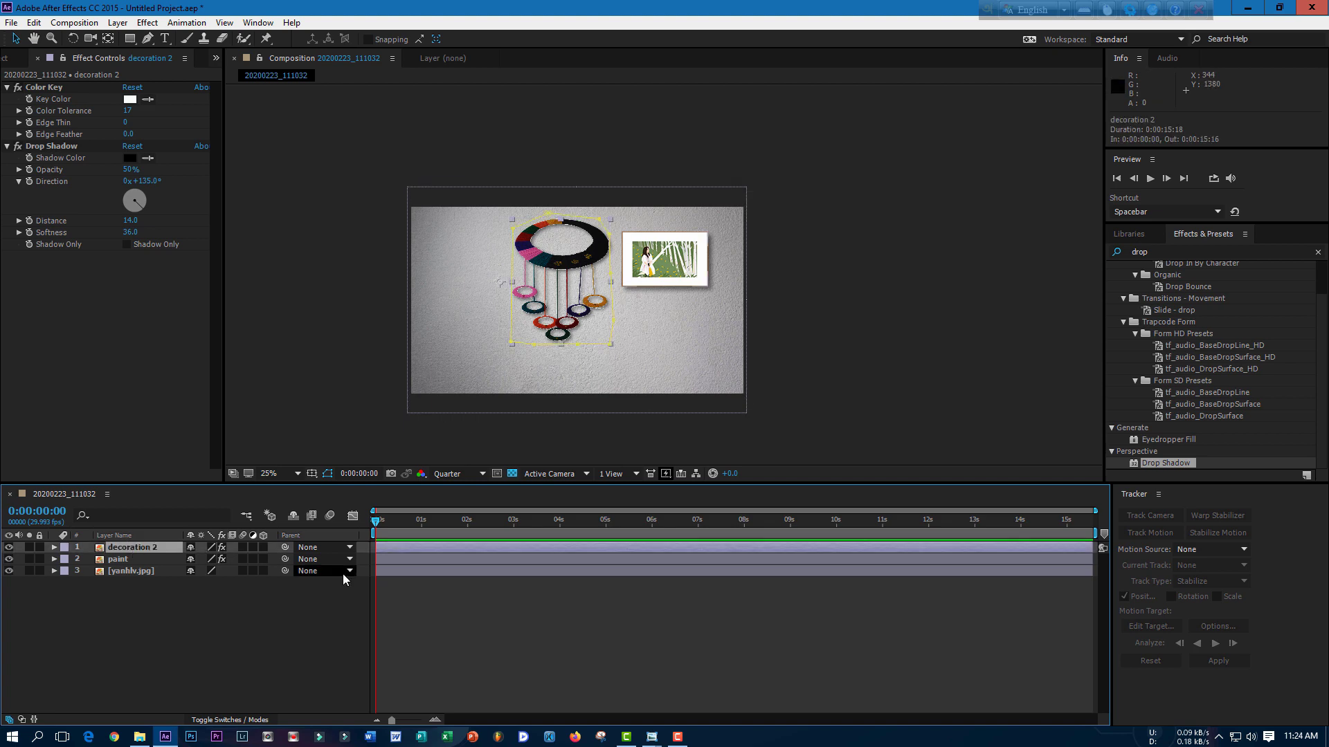
Scale decoration 2 down to 72% and move it up-right beside the painting.
key(s)
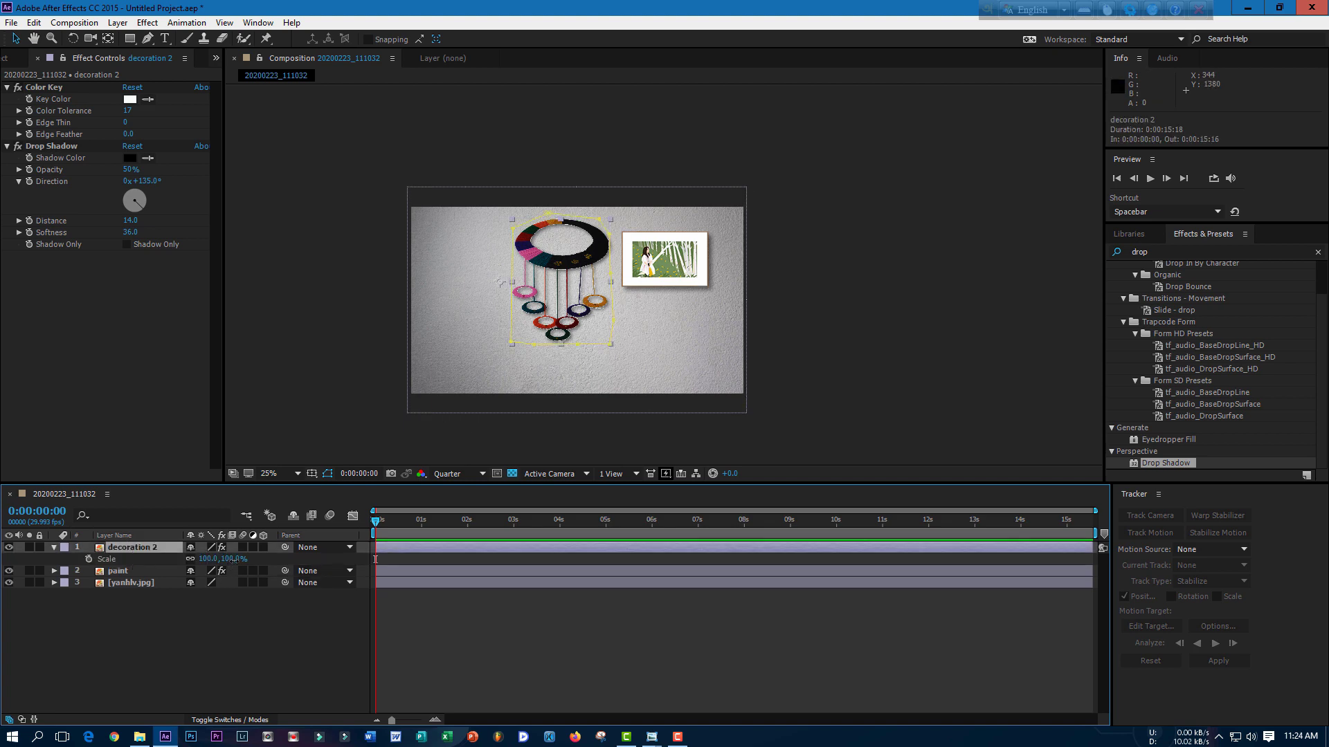
drag(235, 559, 215, 559)
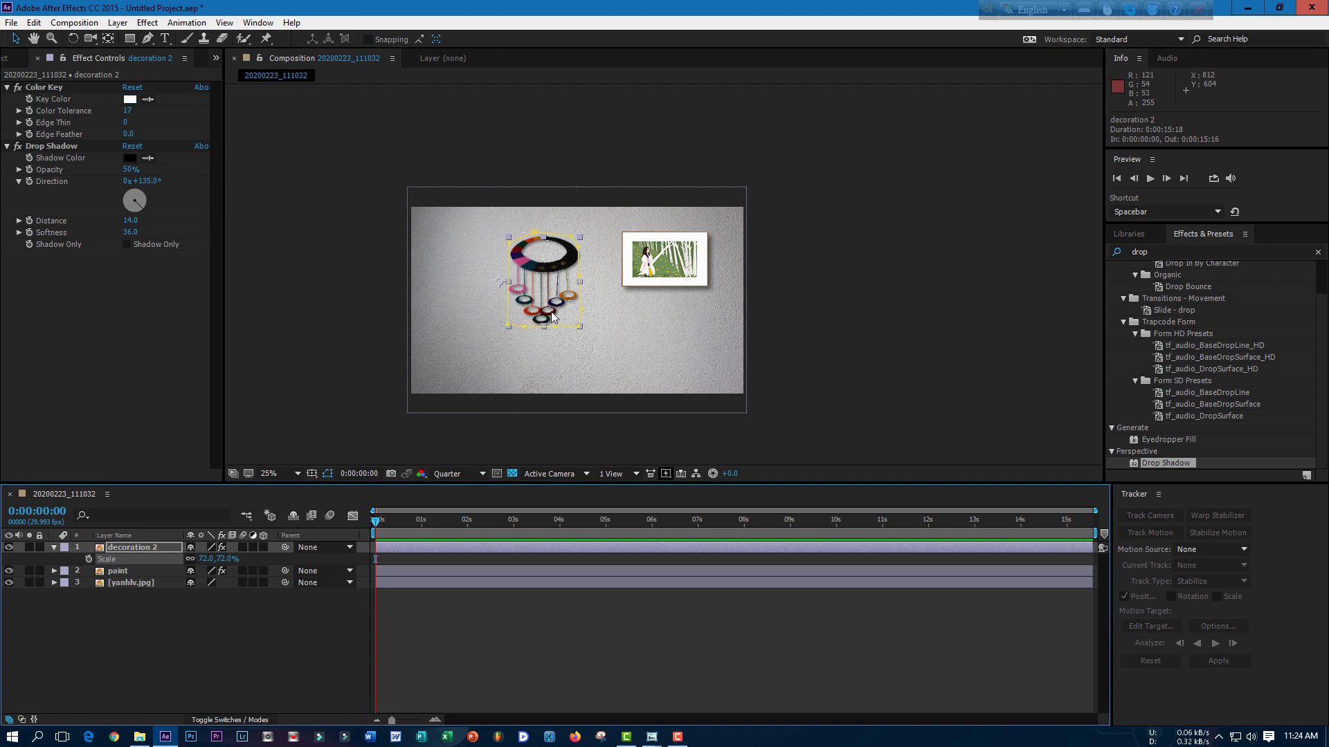
drag(558, 313, 590, 286)
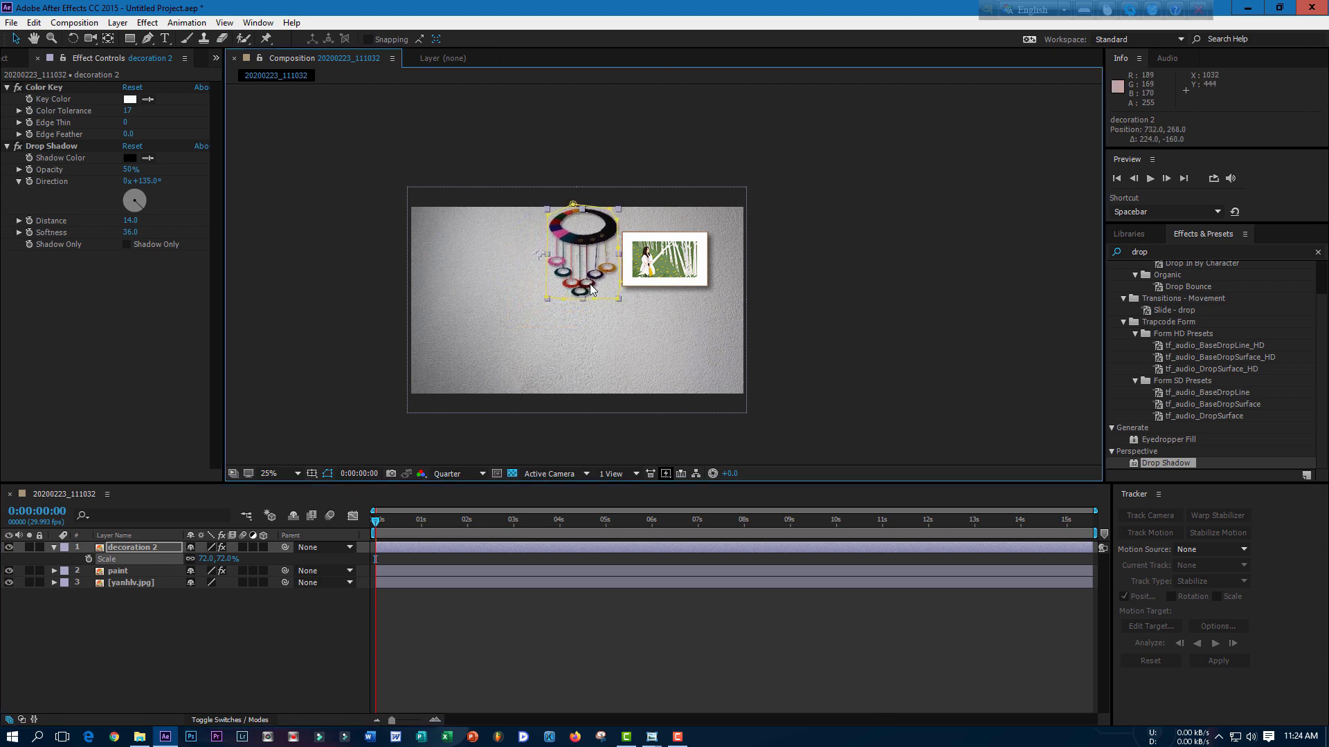
click(967, 329)
Collapse the decoration's properties and select all three layers.
scroll(633, 321, down, 2)
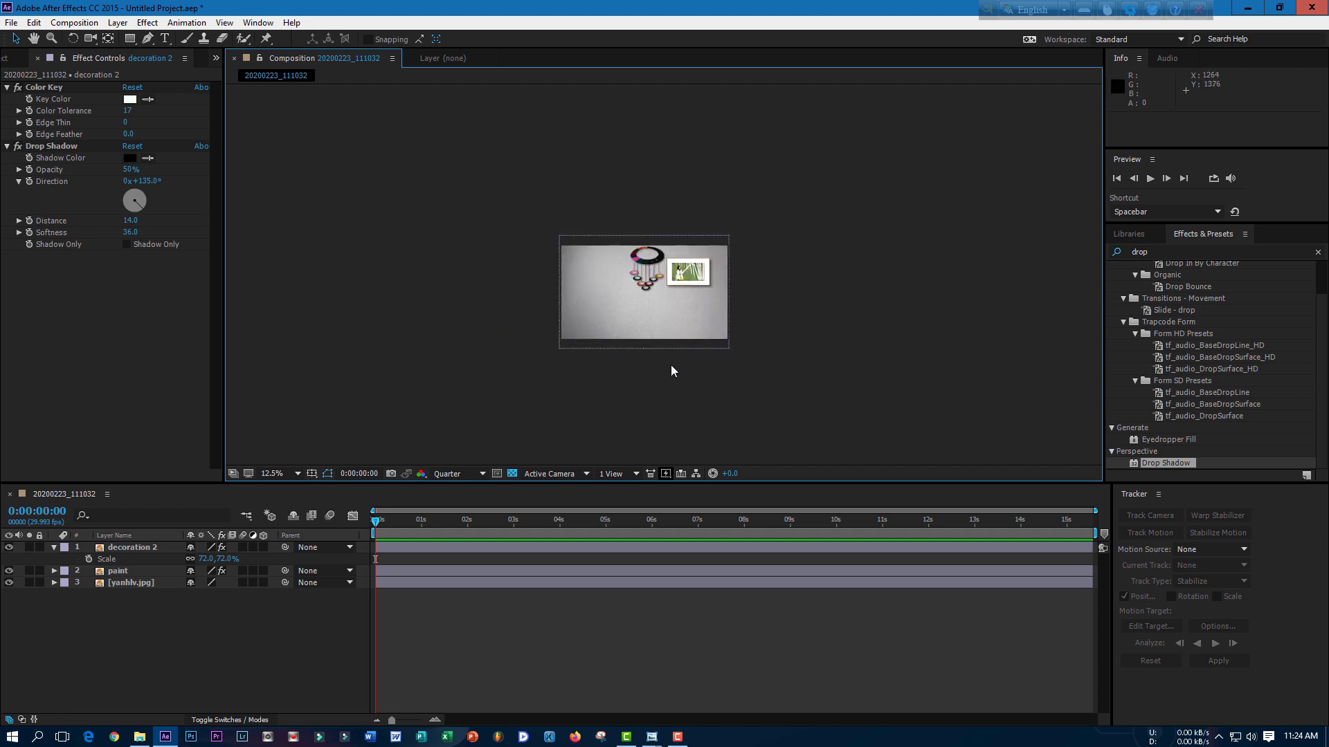
click(55, 548)
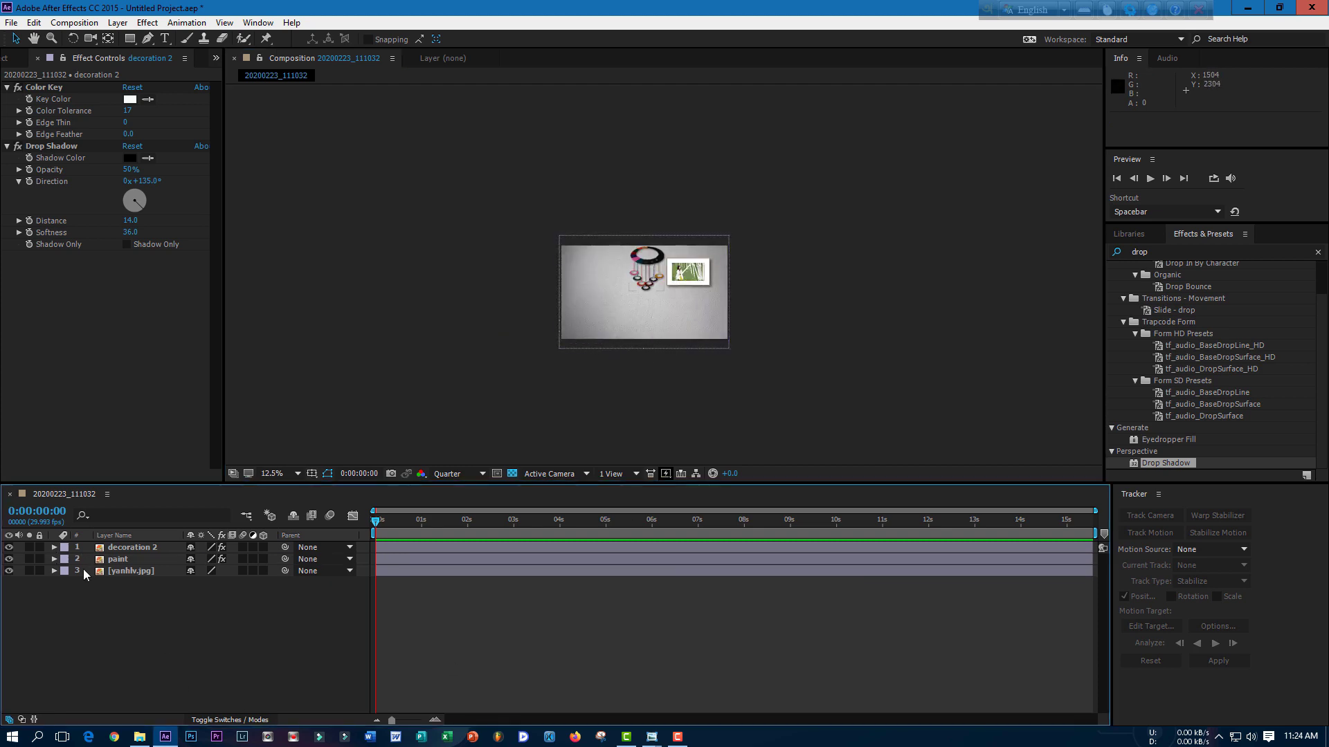
drag(213, 637, 117, 548)
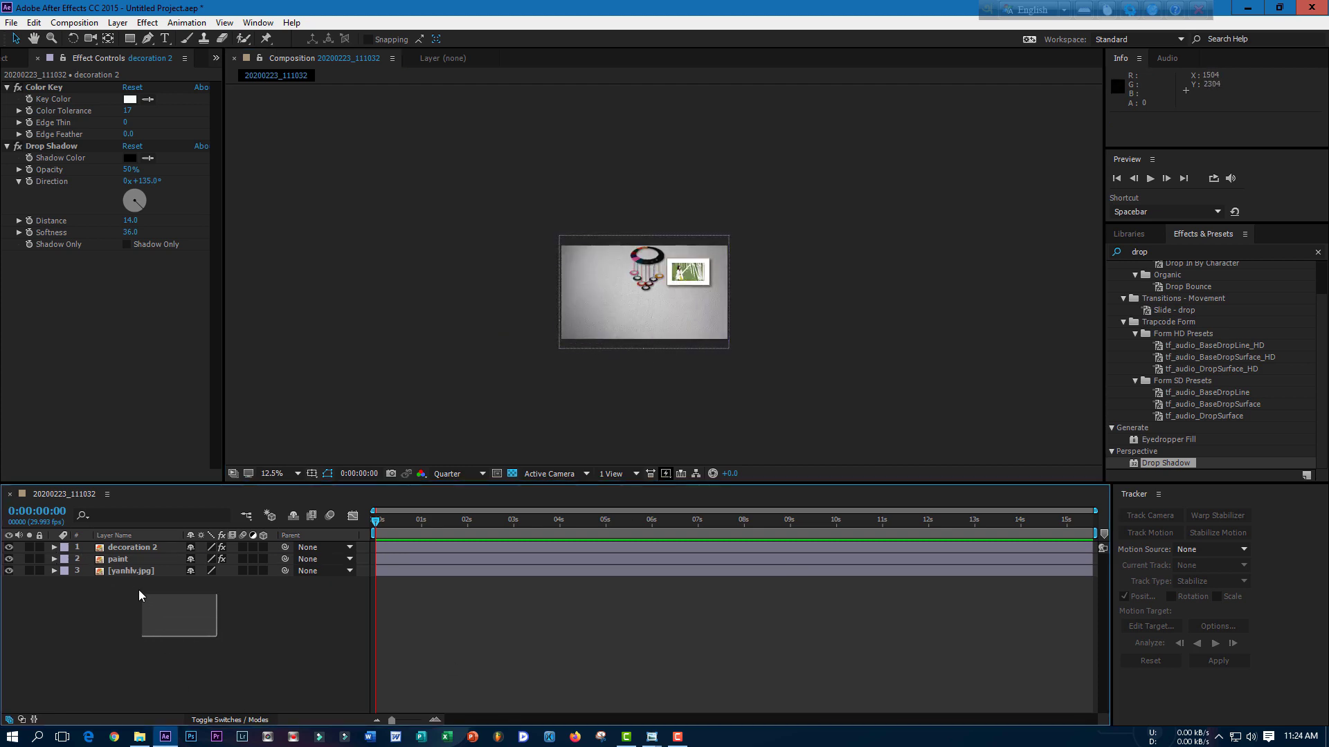
Pre-compose the three selected layers into Pre-comp 1.
right_click(132, 551)
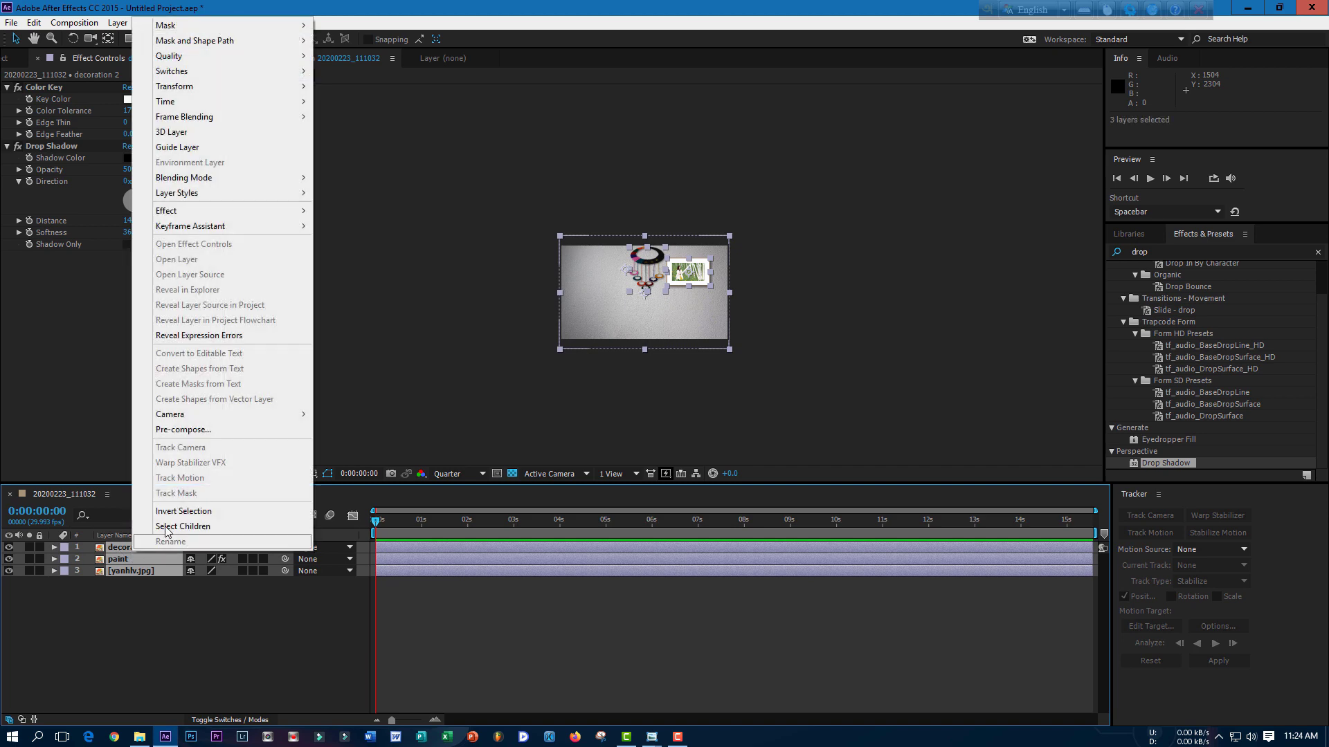
click(192, 434)
click(703, 450)
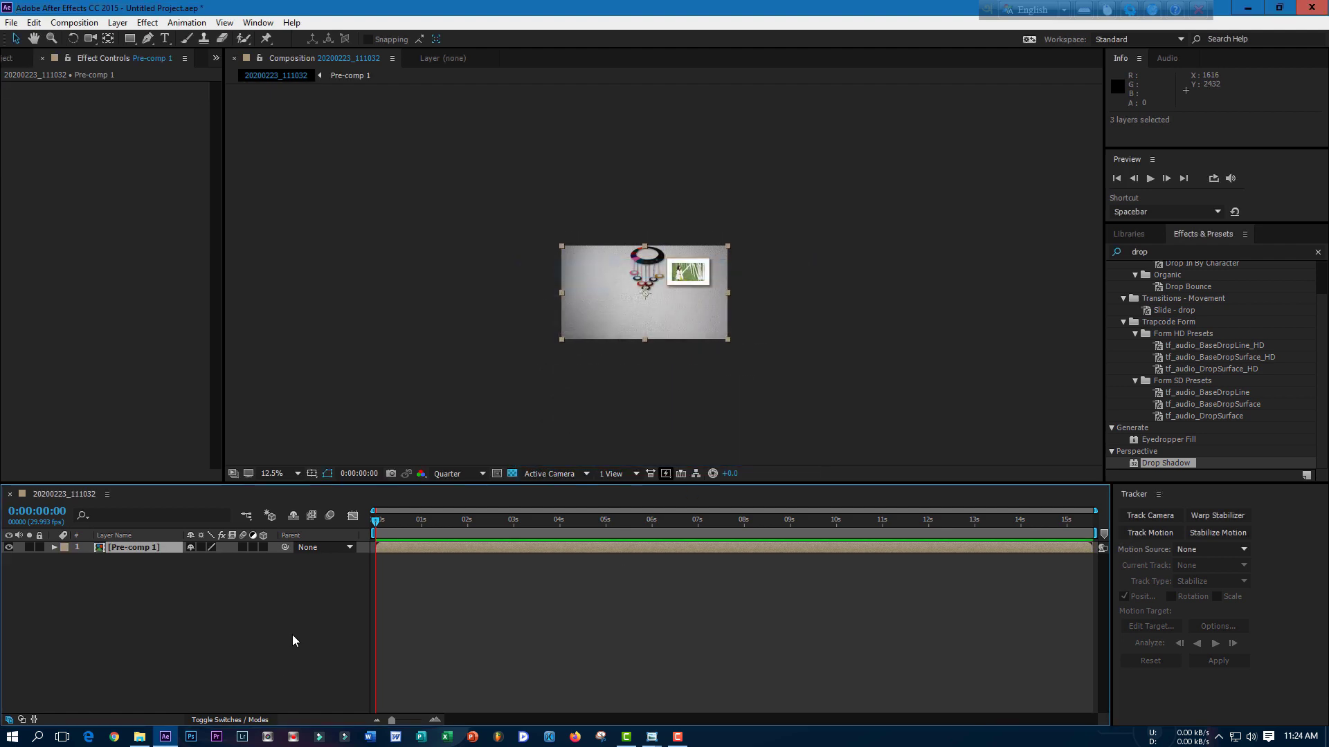
Delete the Pre-comp 1 layer from the 20200223_111032 composition.
click(14, 59)
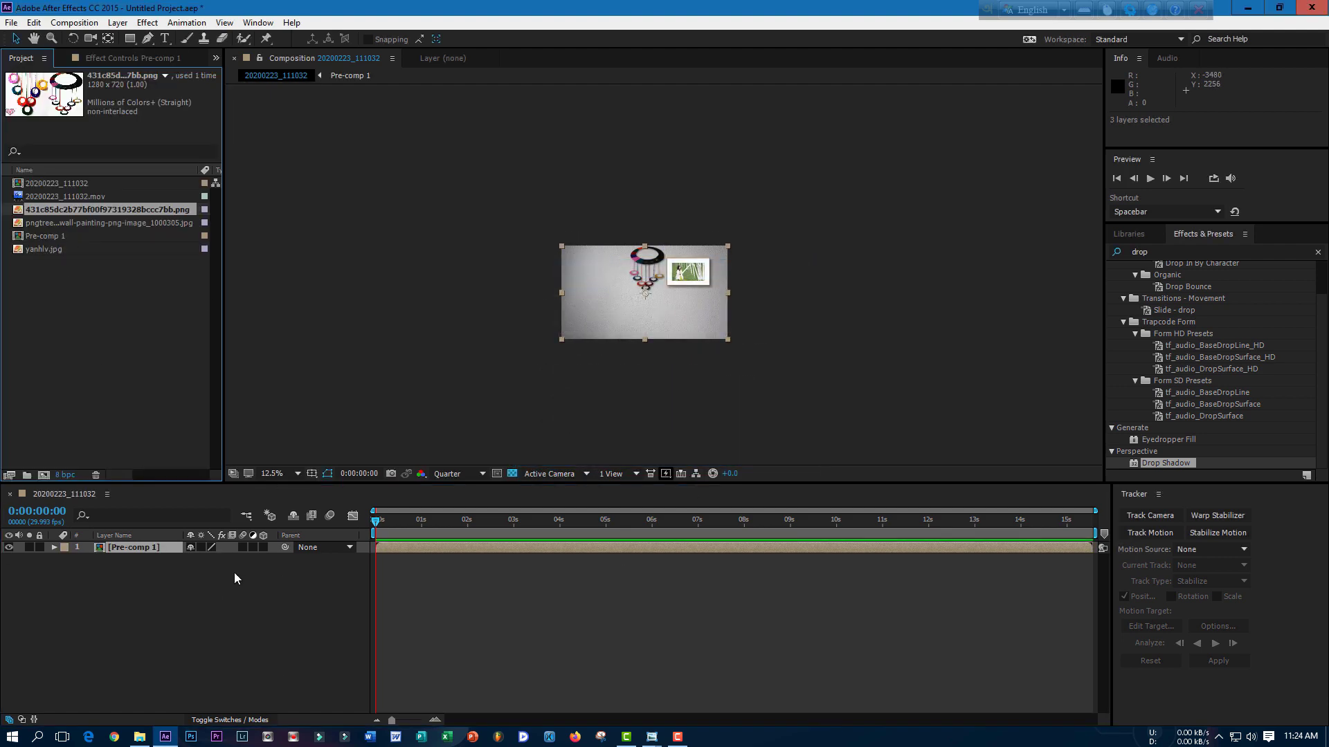
click(190, 600)
click(149, 552)
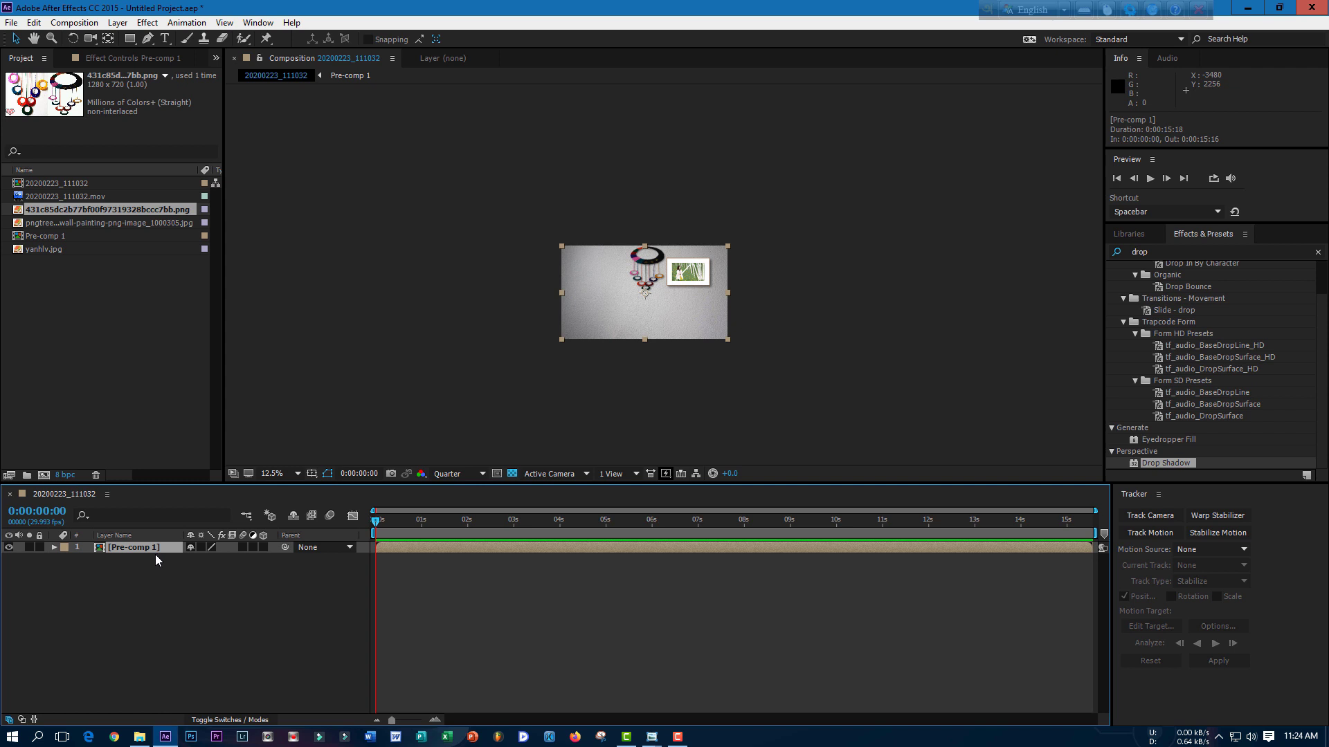
key(Delete)
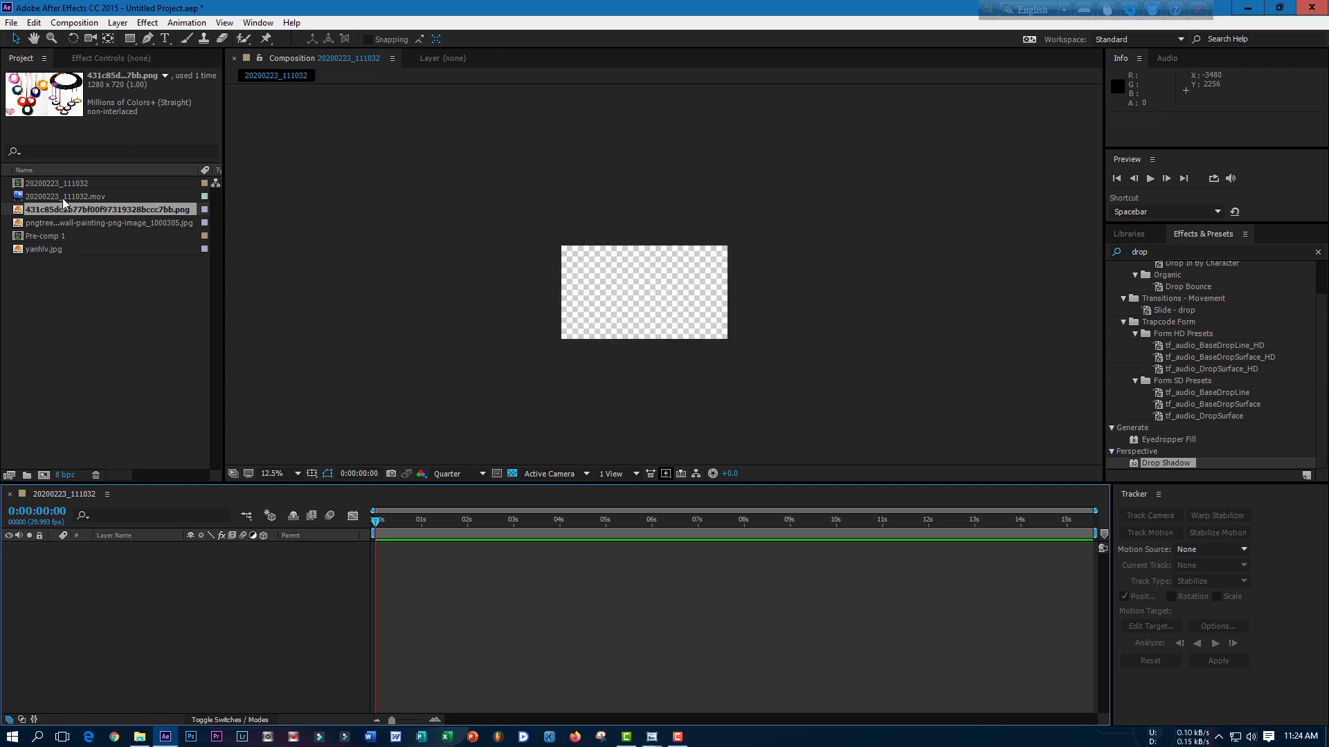
Add the presenter video 20200223_111032.mov to the composition as a new layer.
click(65, 197)
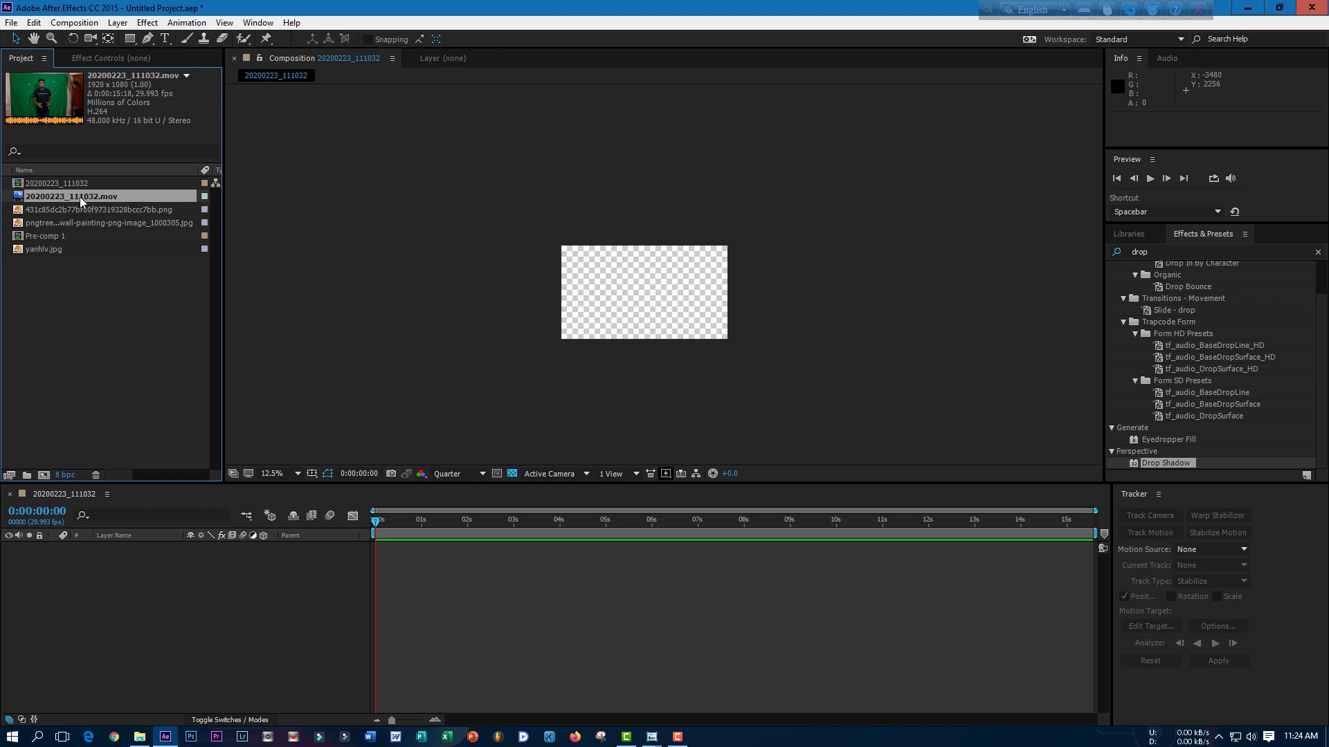
drag(80, 197, 188, 563)
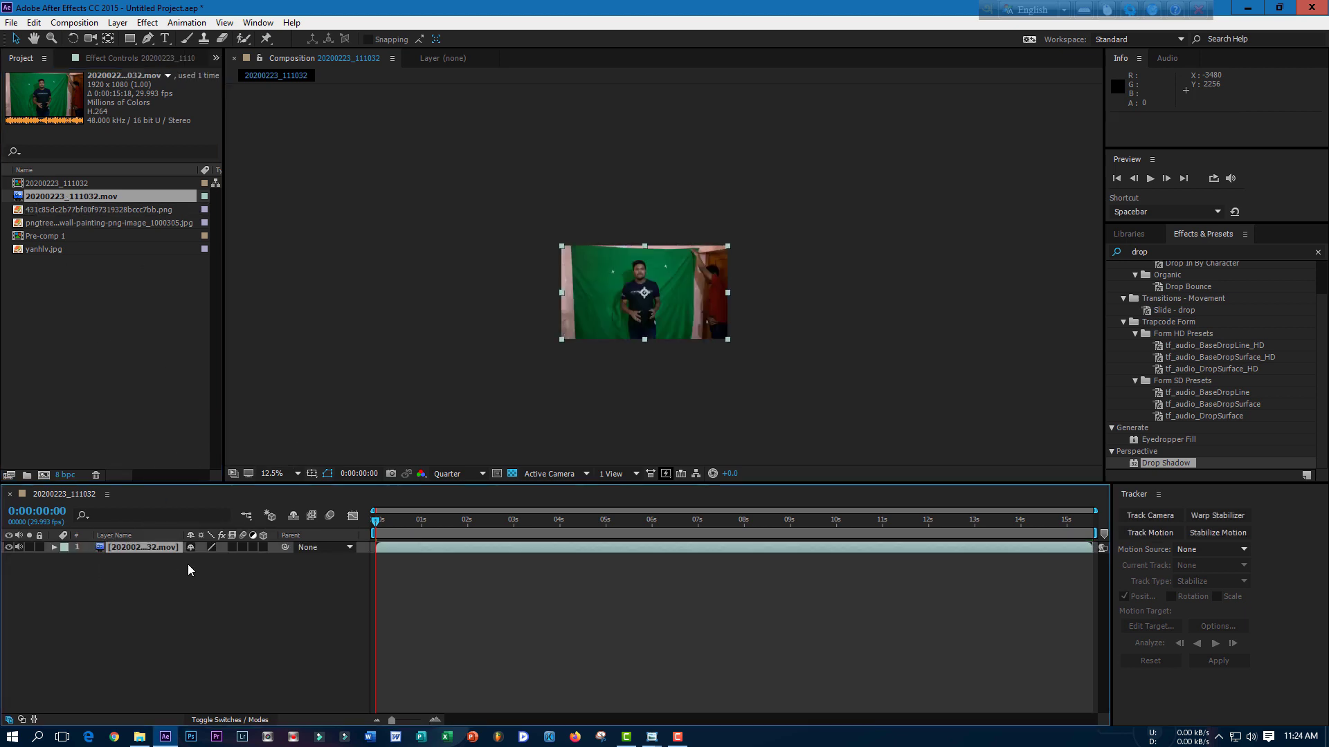
click(214, 608)
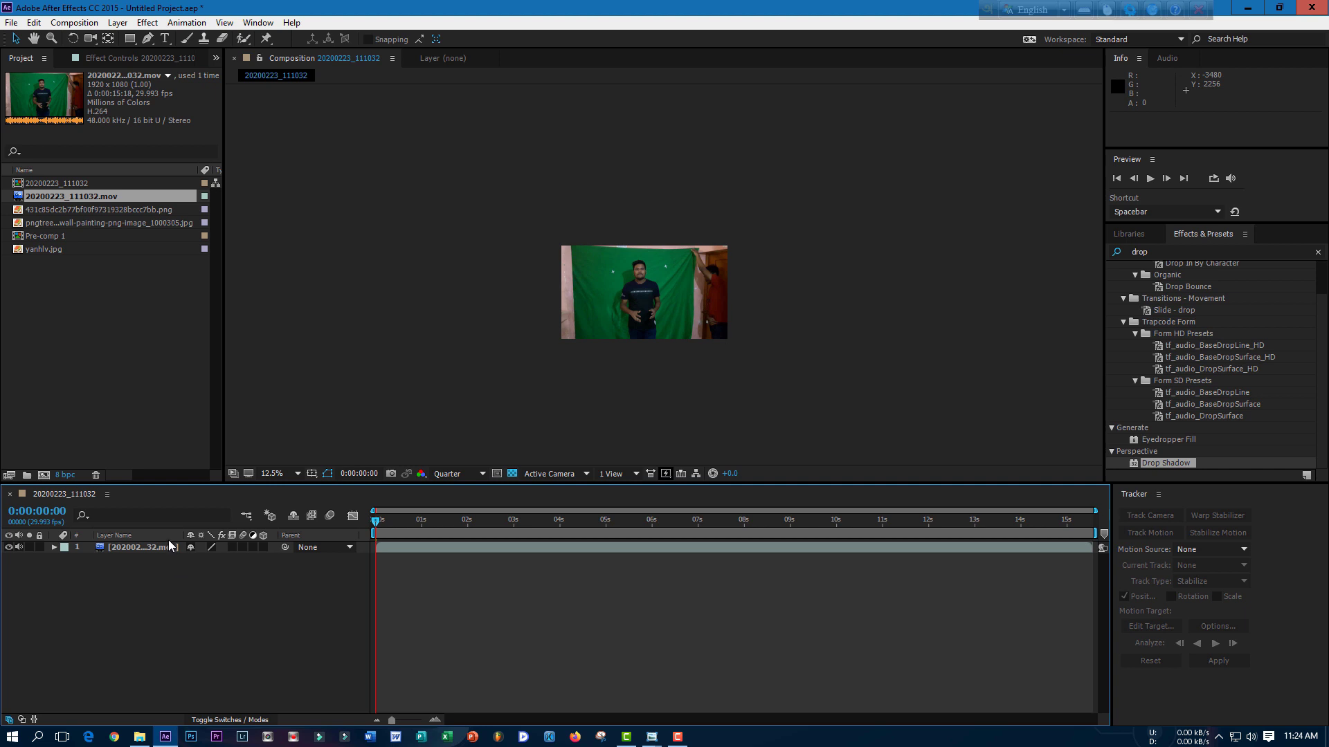
Select the presenter footage layer in the timeline, ready for tracking.
scroll(677, 332, up, 1)
scroll(674, 329, up, 1)
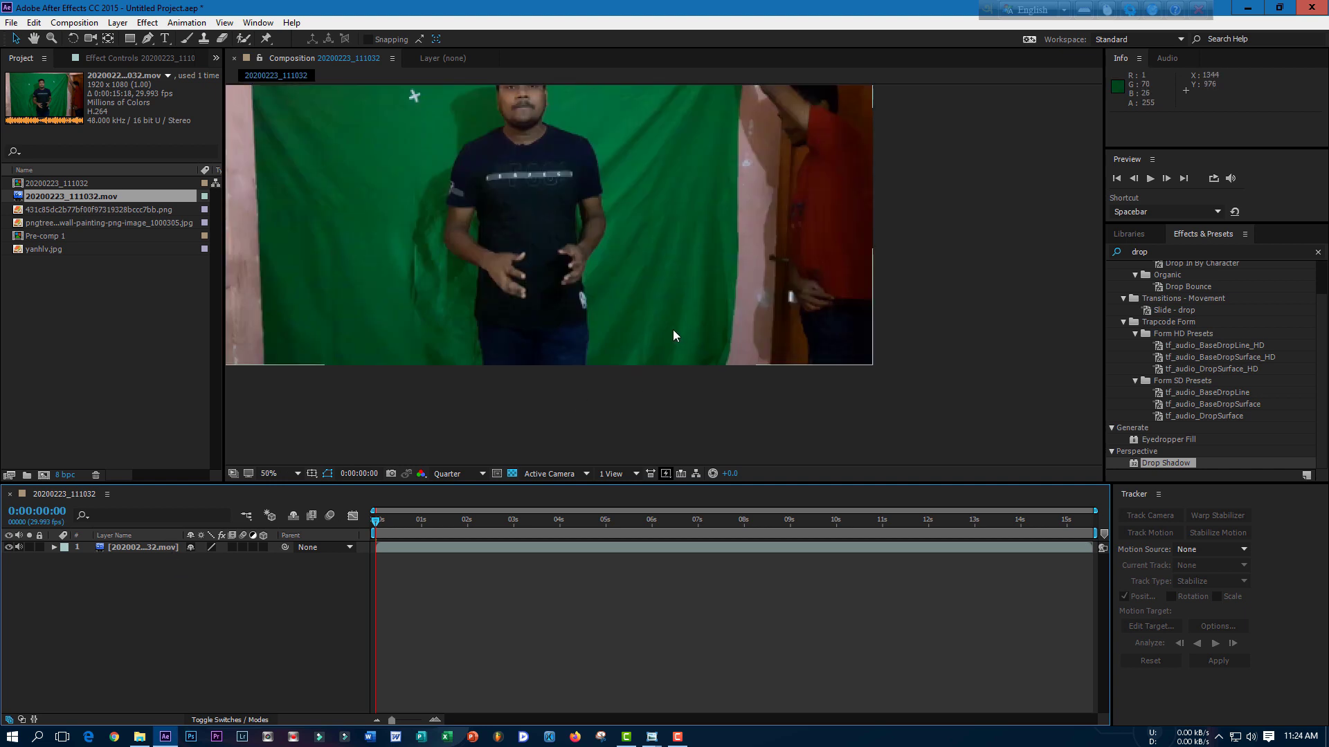
scroll(673, 330, down, 1)
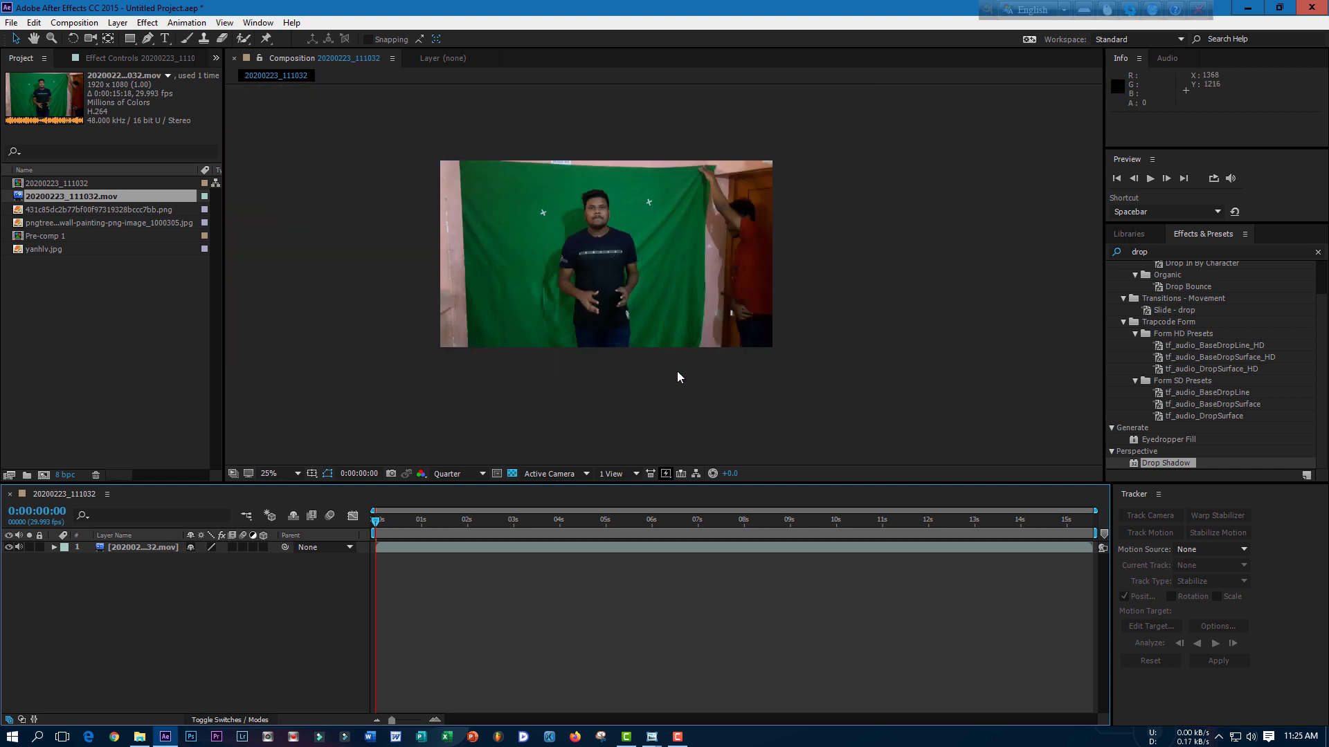
click(542, 218)
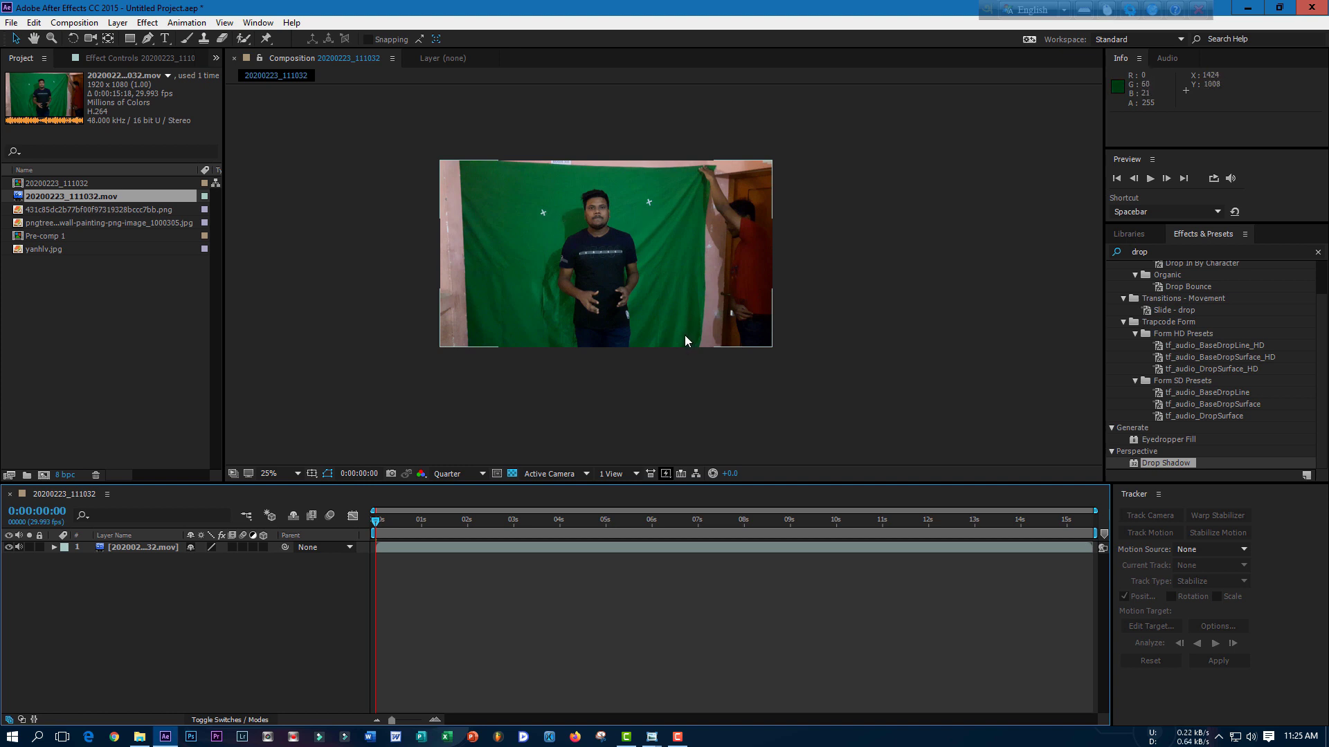
click(812, 322)
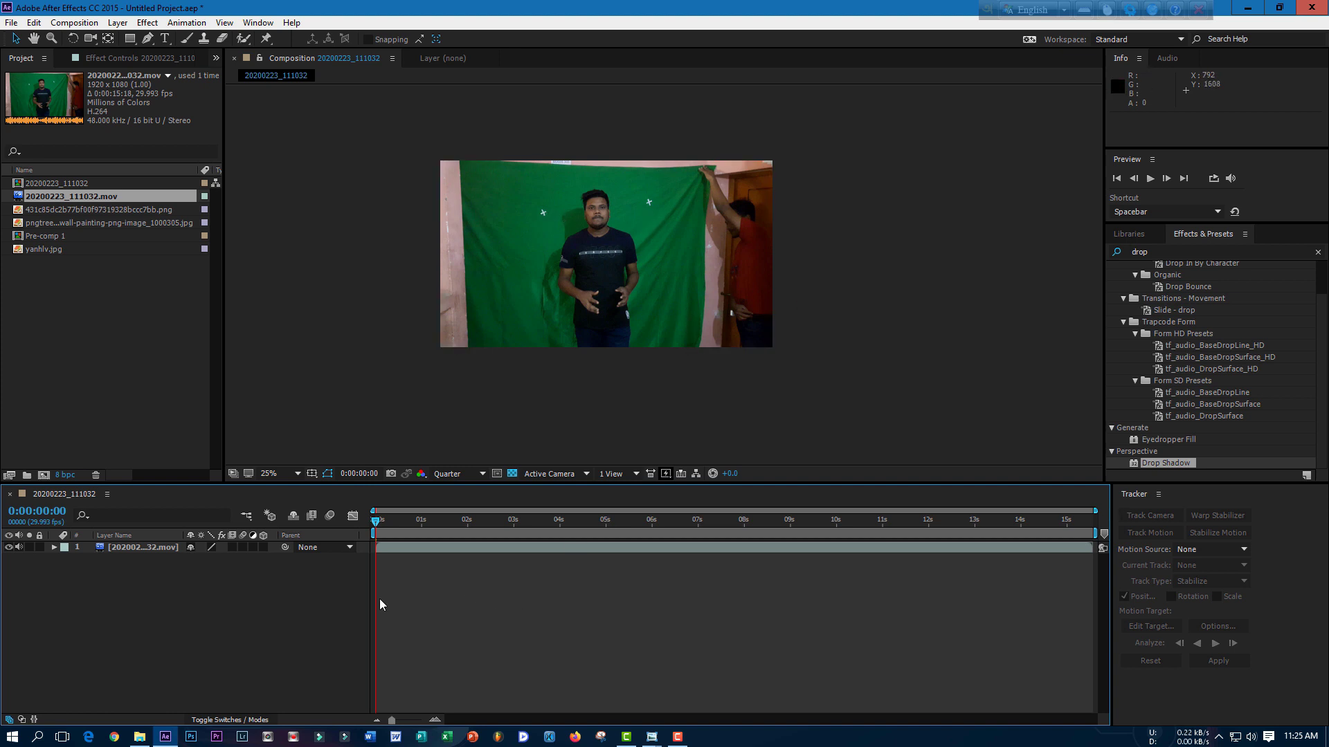
click(141, 547)
click(140, 548)
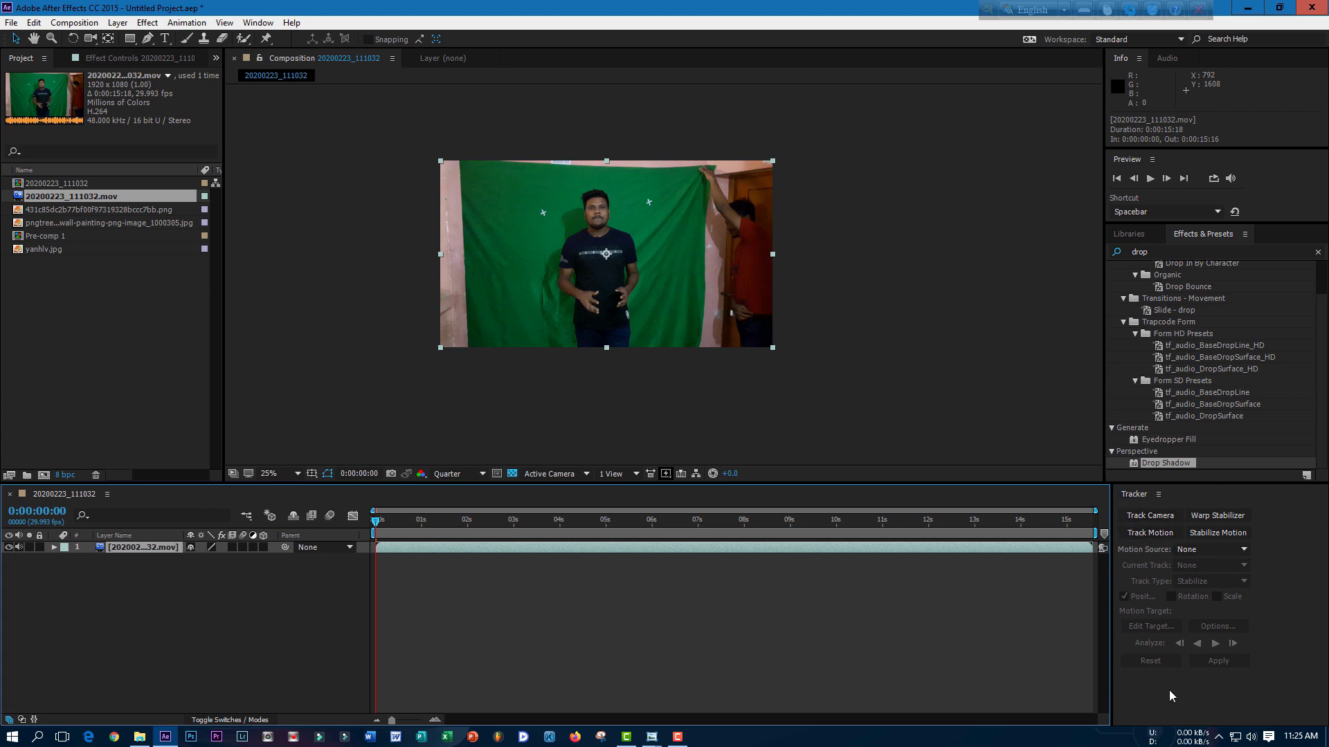
Show the Tracker panel from the Window menu and widen it.
click(263, 24)
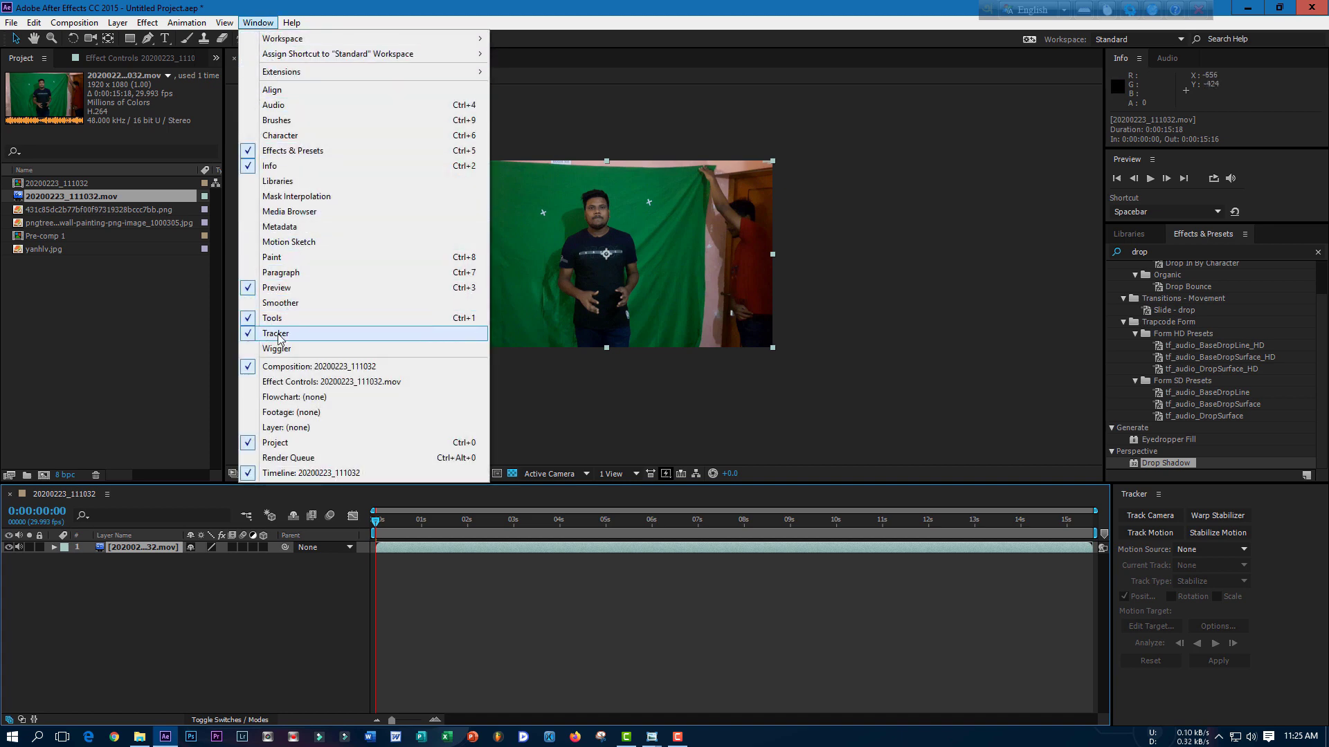
click(248, 334)
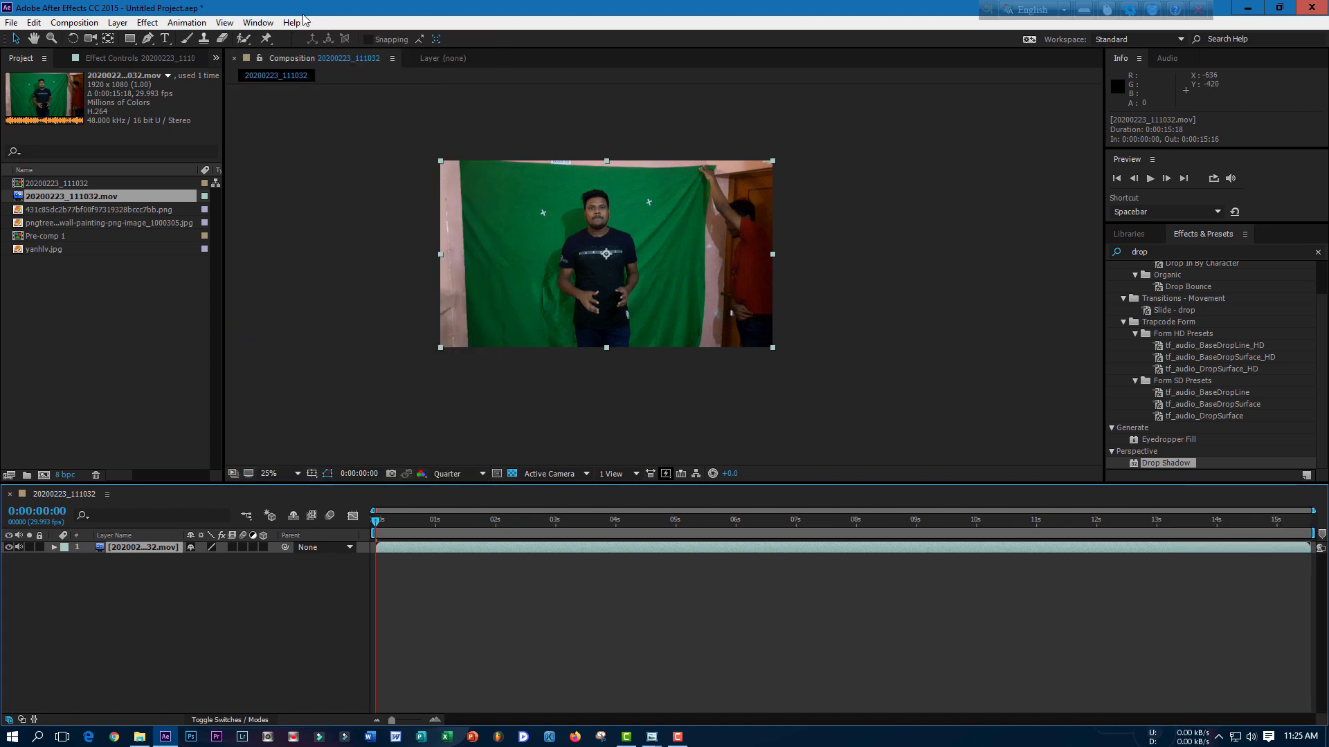
click(255, 25)
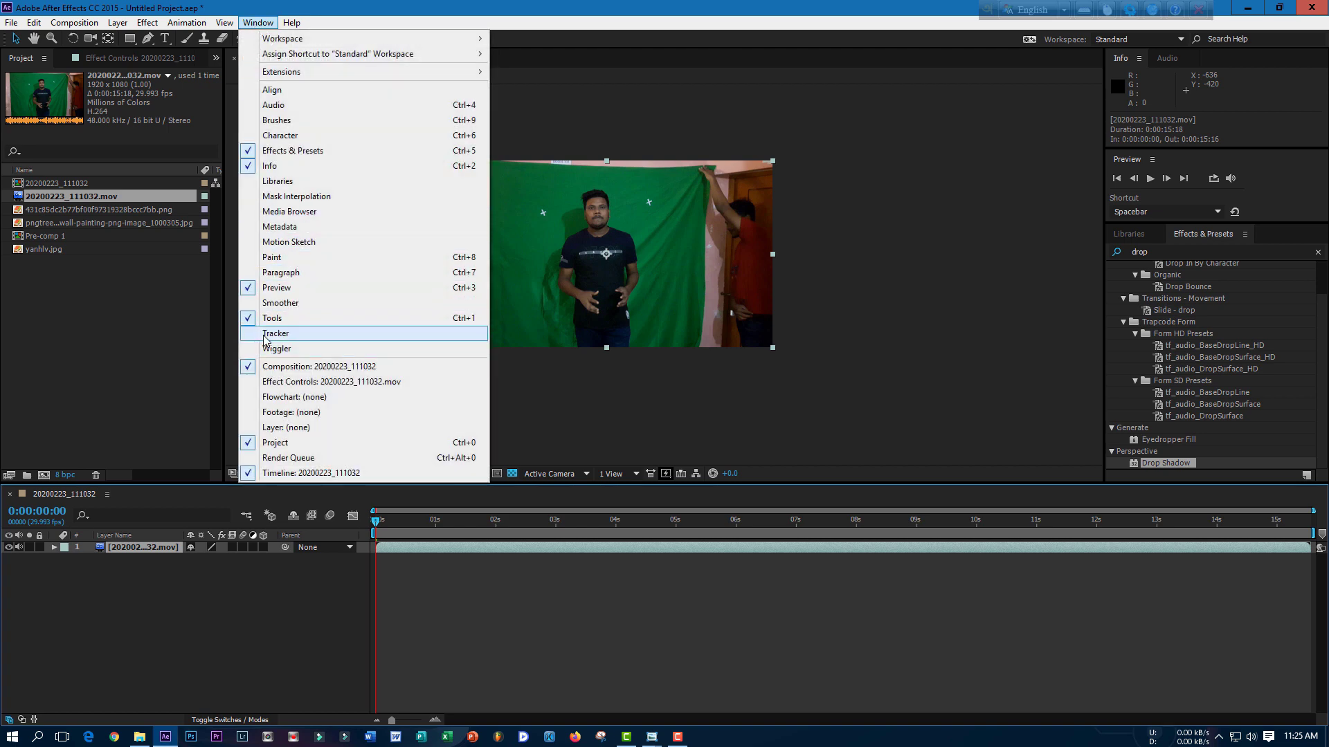
click(274, 334)
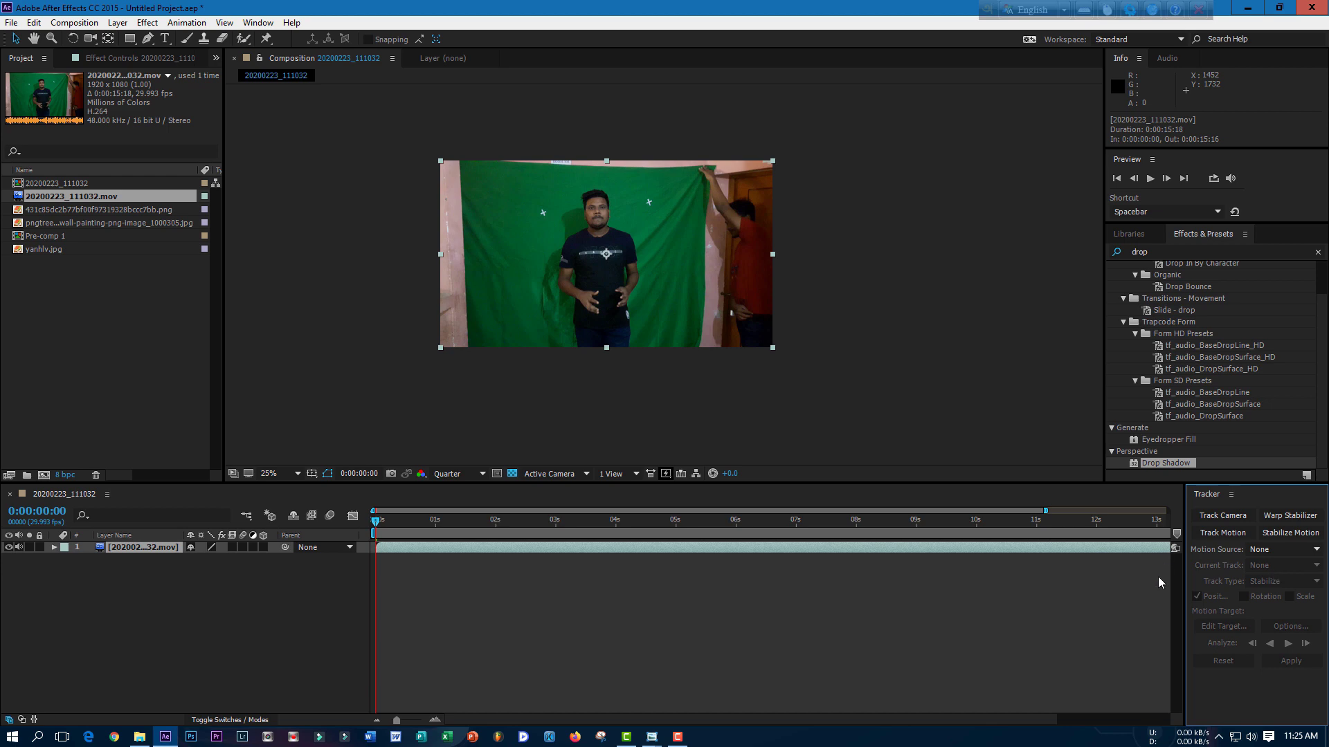
drag(1185, 525, 1103, 526)
Start Track Motion on the footage with rotation enabled, adding Track Point 2.
click(1146, 536)
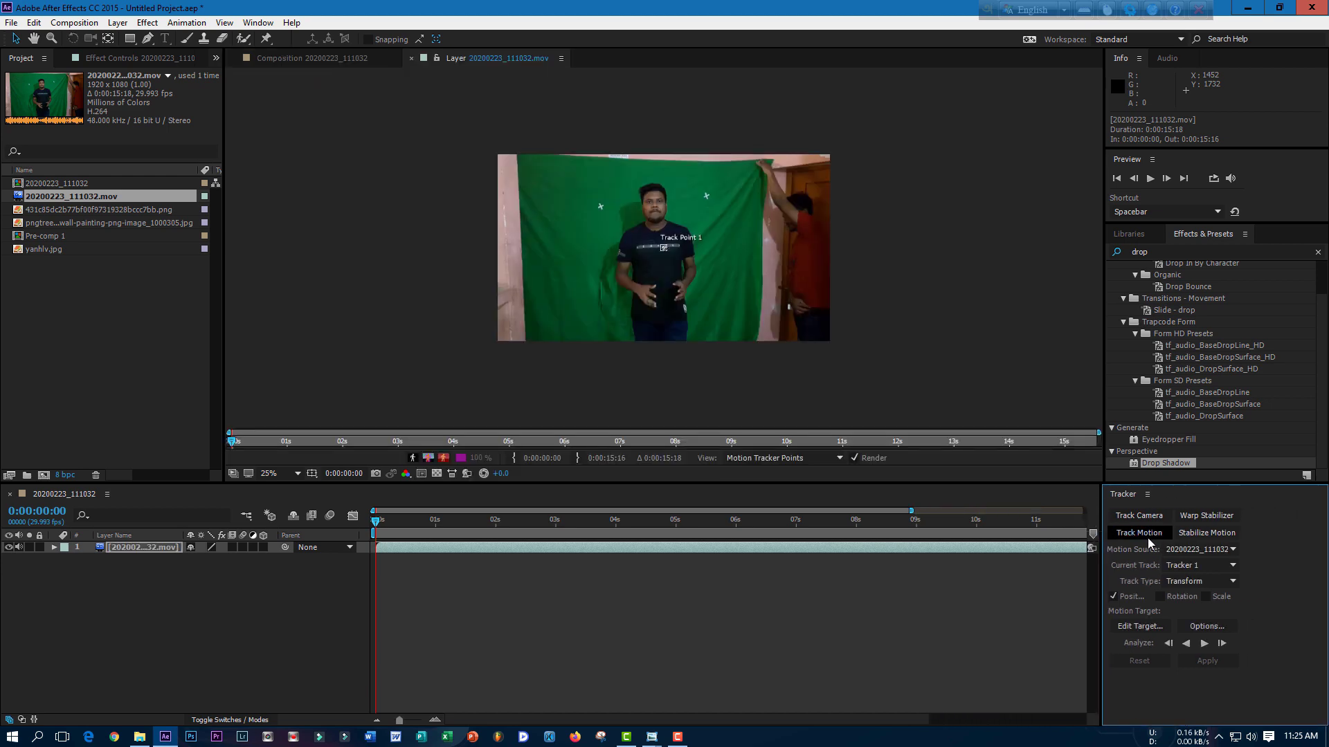
scroll(703, 246, up, 2)
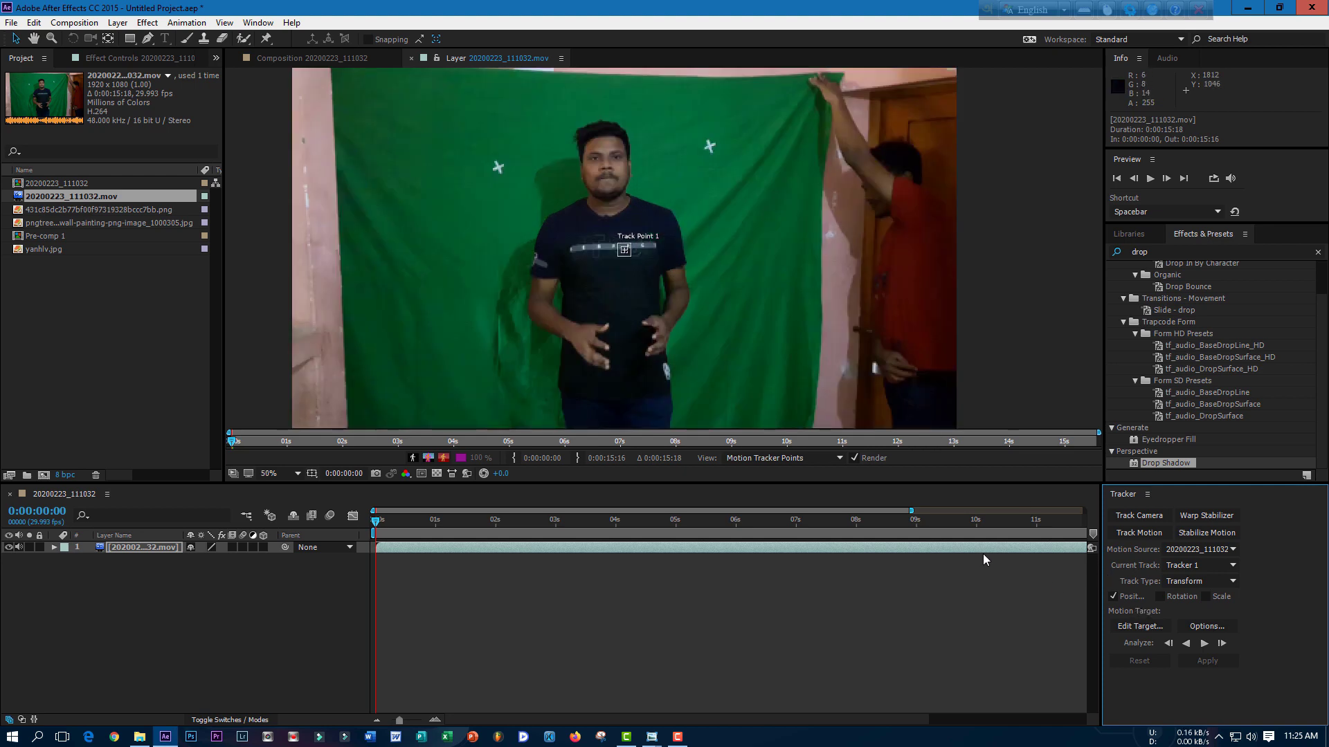
click(1160, 597)
Add a new Null Object layer to the composition.
right_click(210, 597)
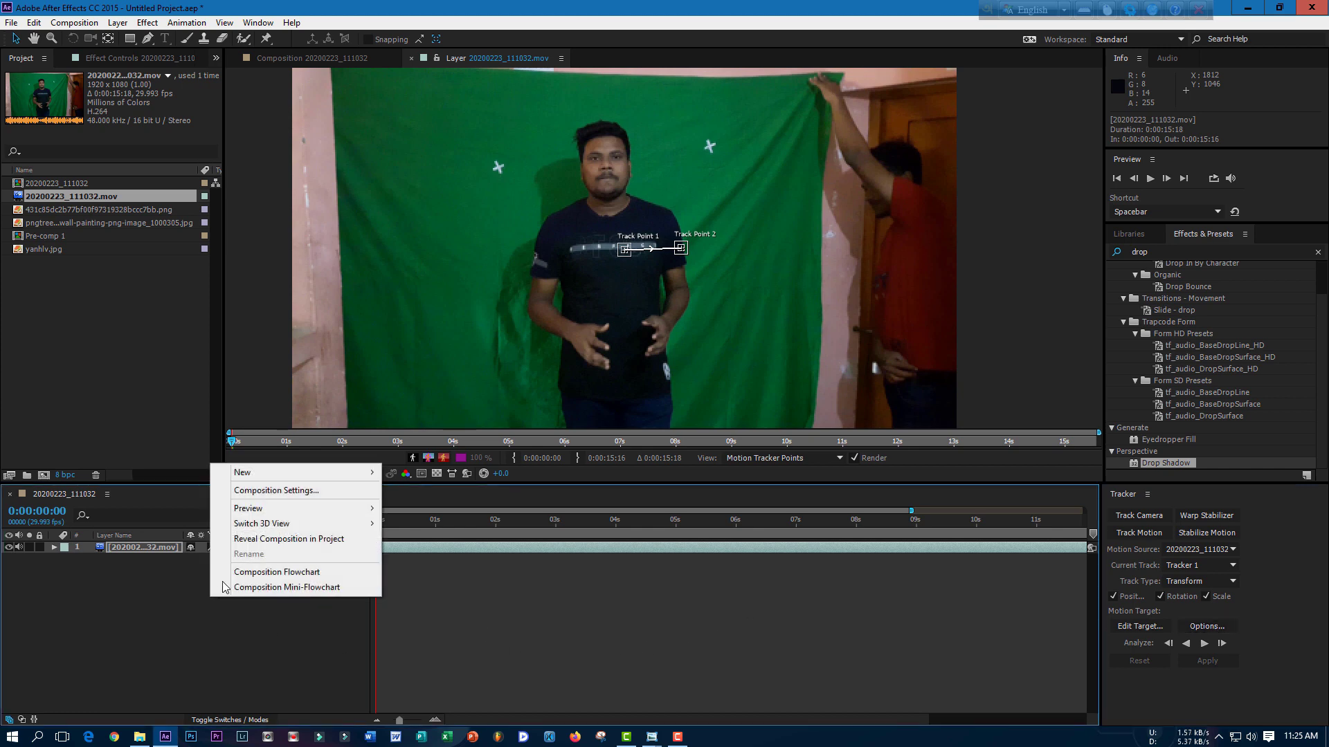
mouse_move(264, 479)
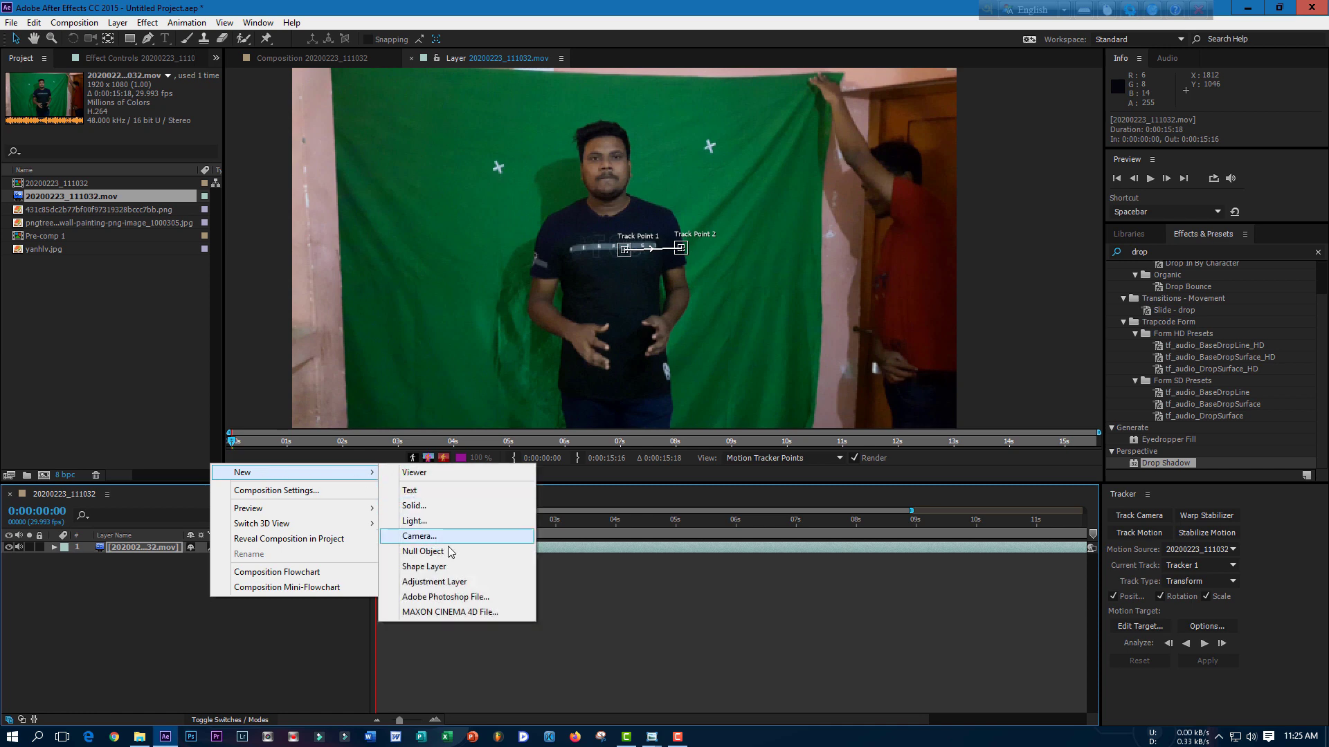
click(428, 553)
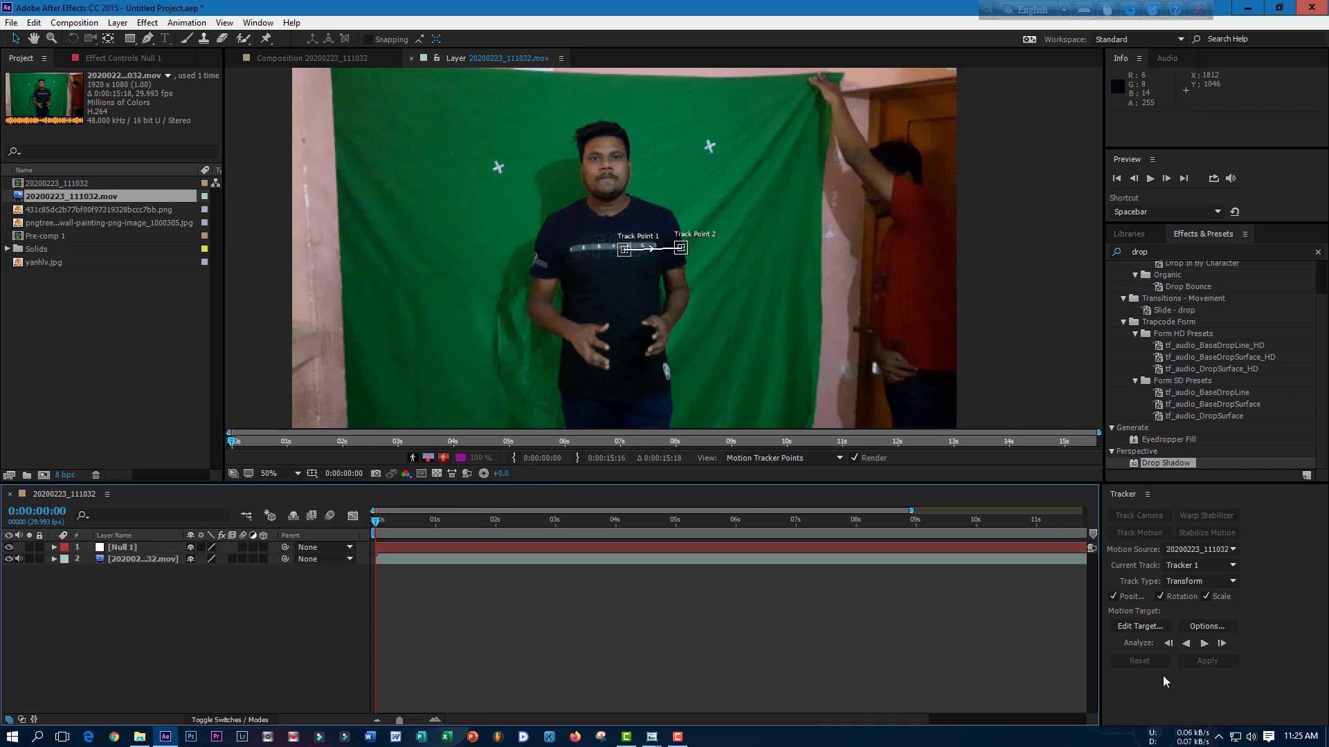
At 100% view, place Track Point 1 on the top-left marker and Track Point 2 on the right marker.
key(period)
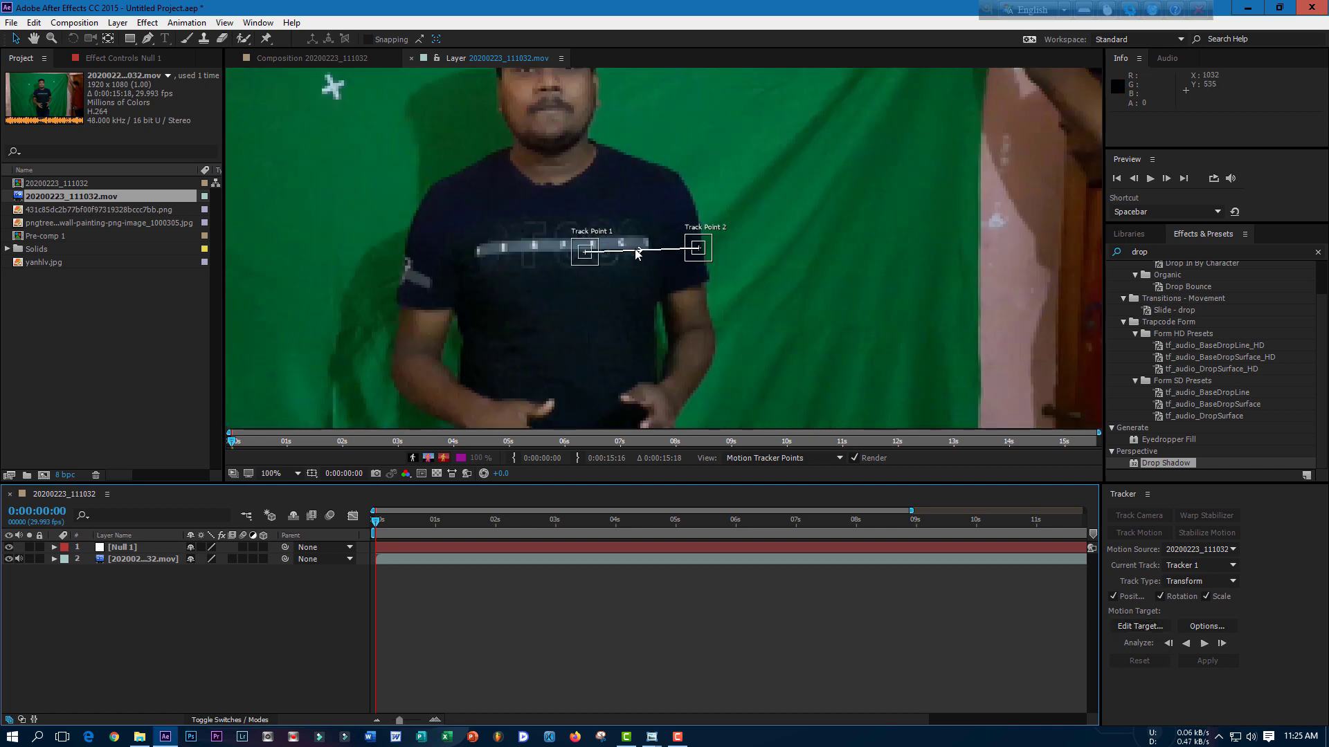
drag(595, 261, 343, 99)
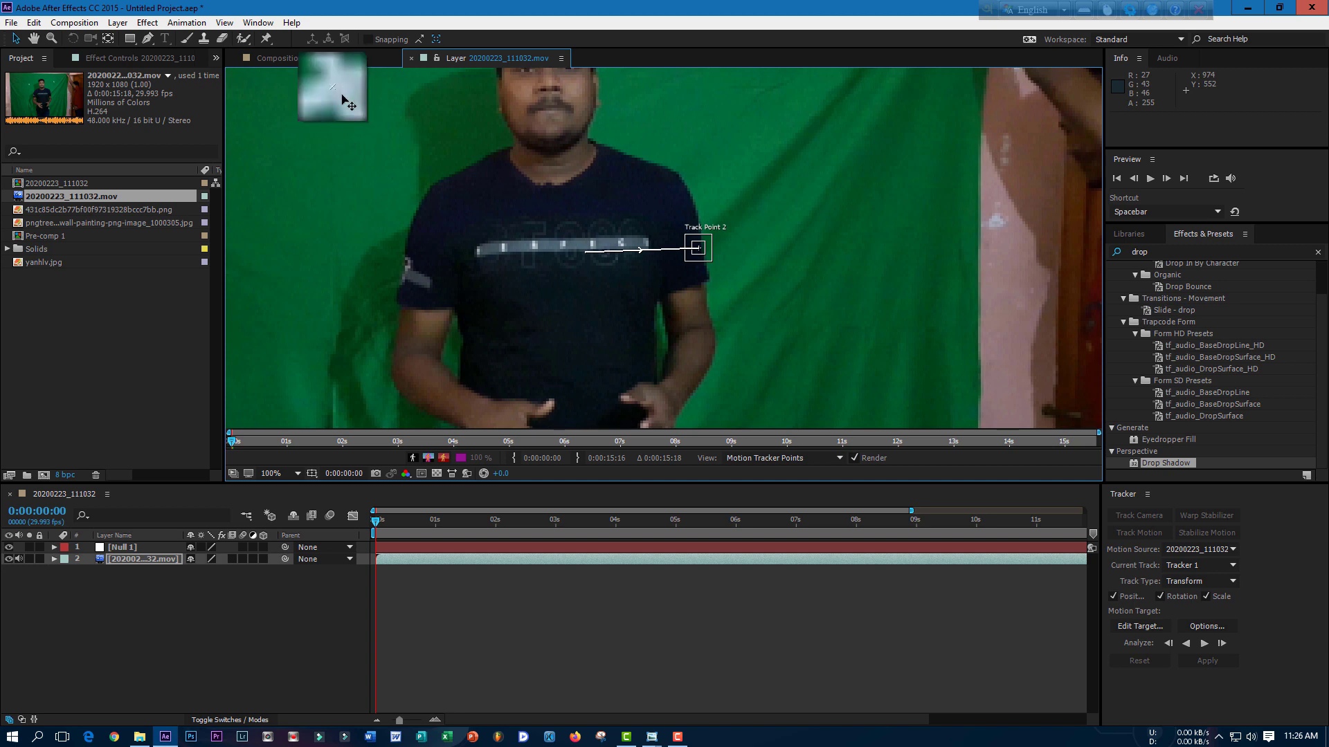
drag(344, 99, 345, 99)
scroll(604, 258, down, 2)
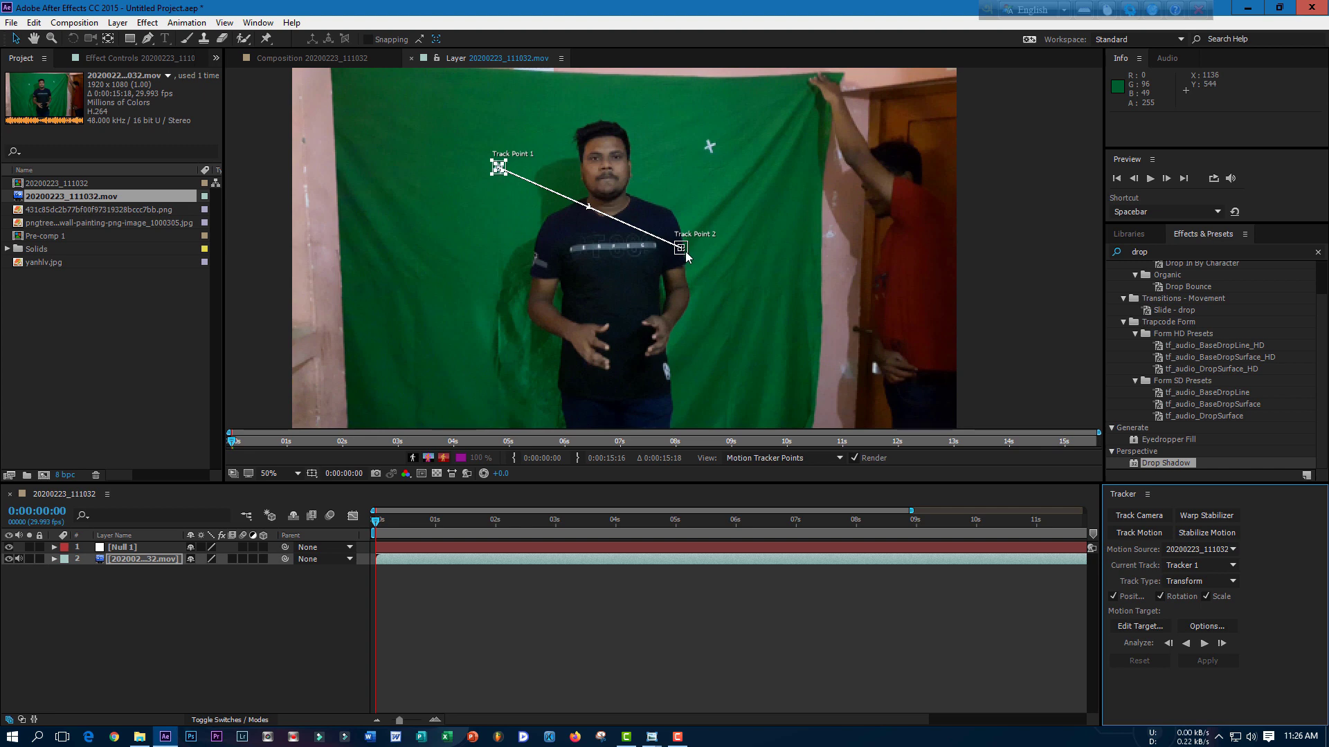
click(685, 252)
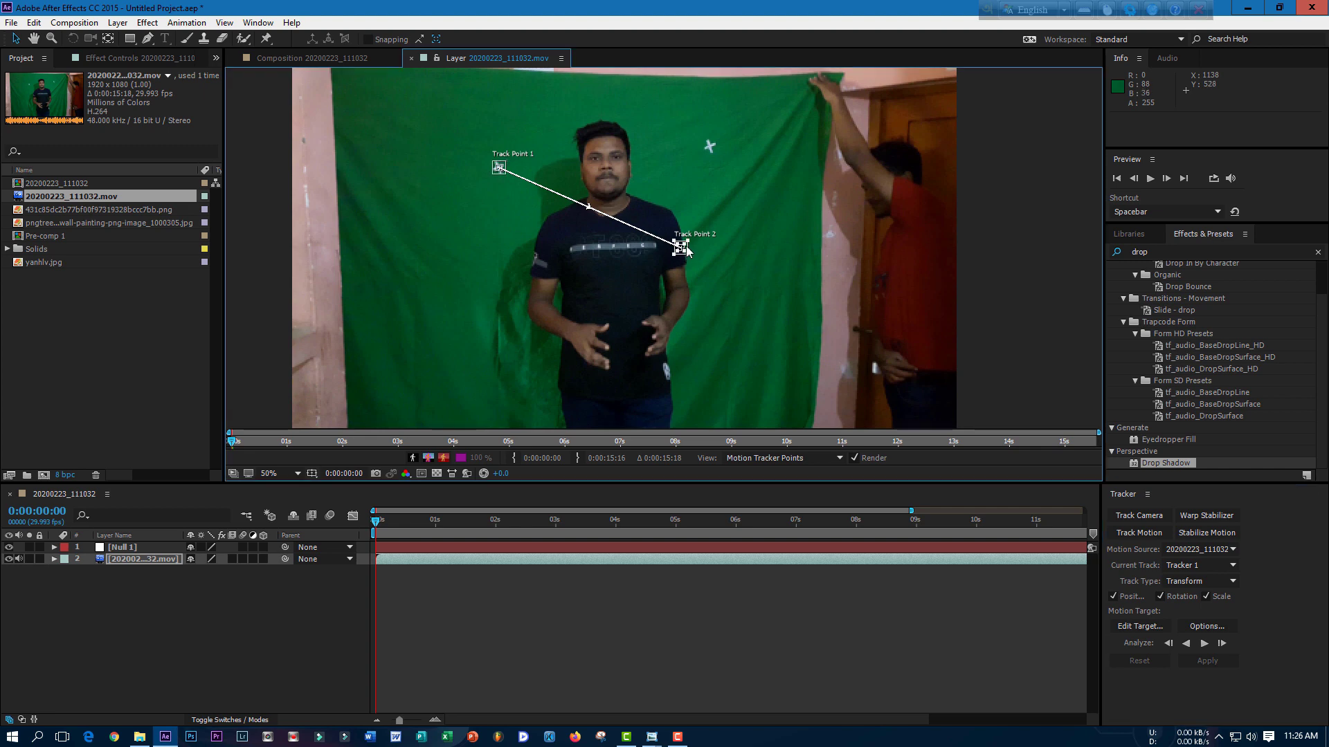
scroll(687, 251, up, 2)
mouse_move(679, 254)
mouse_down()
mouse_move(695, 225)
mouse_move(830, 319)
mouse_move(730, 238)
mouse_up()
scroll(675, 274, down, 2)
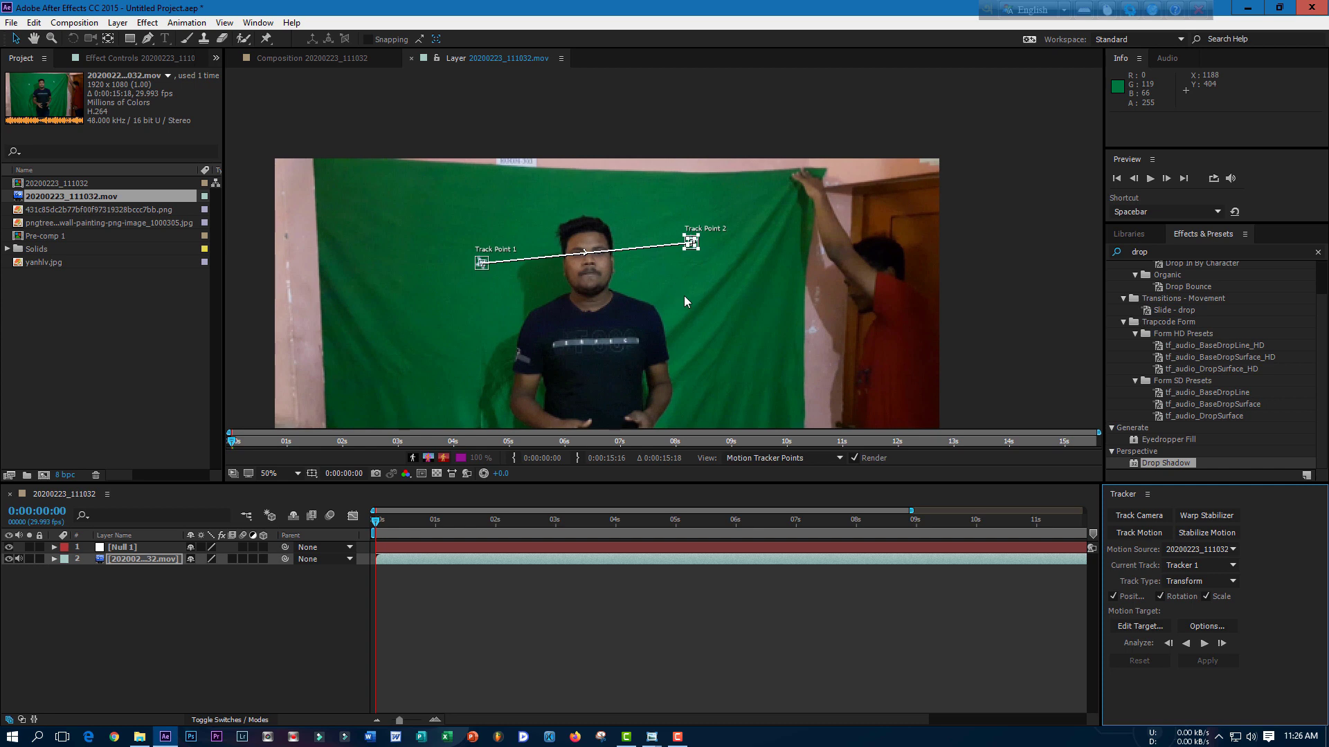
Set Null 1 as Tracker 1's motion target and return to the footage start.
click(1154, 632)
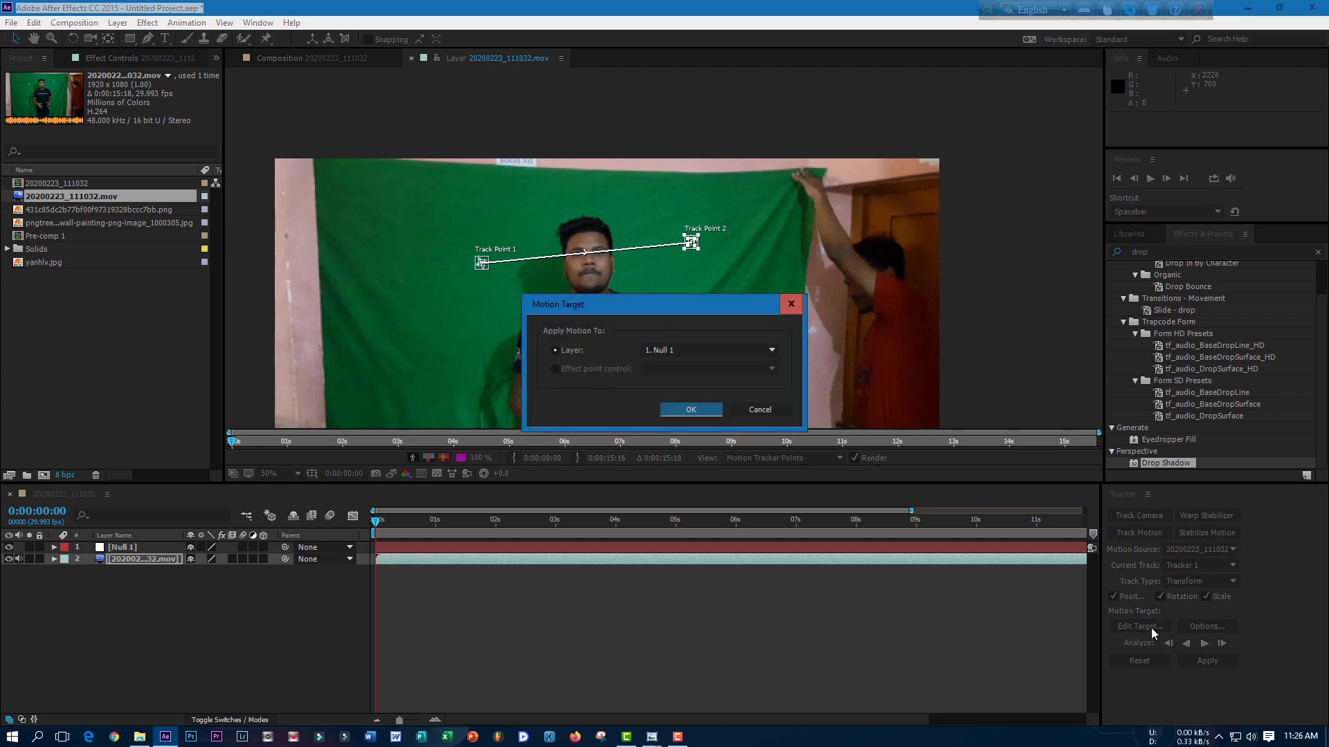
click(674, 348)
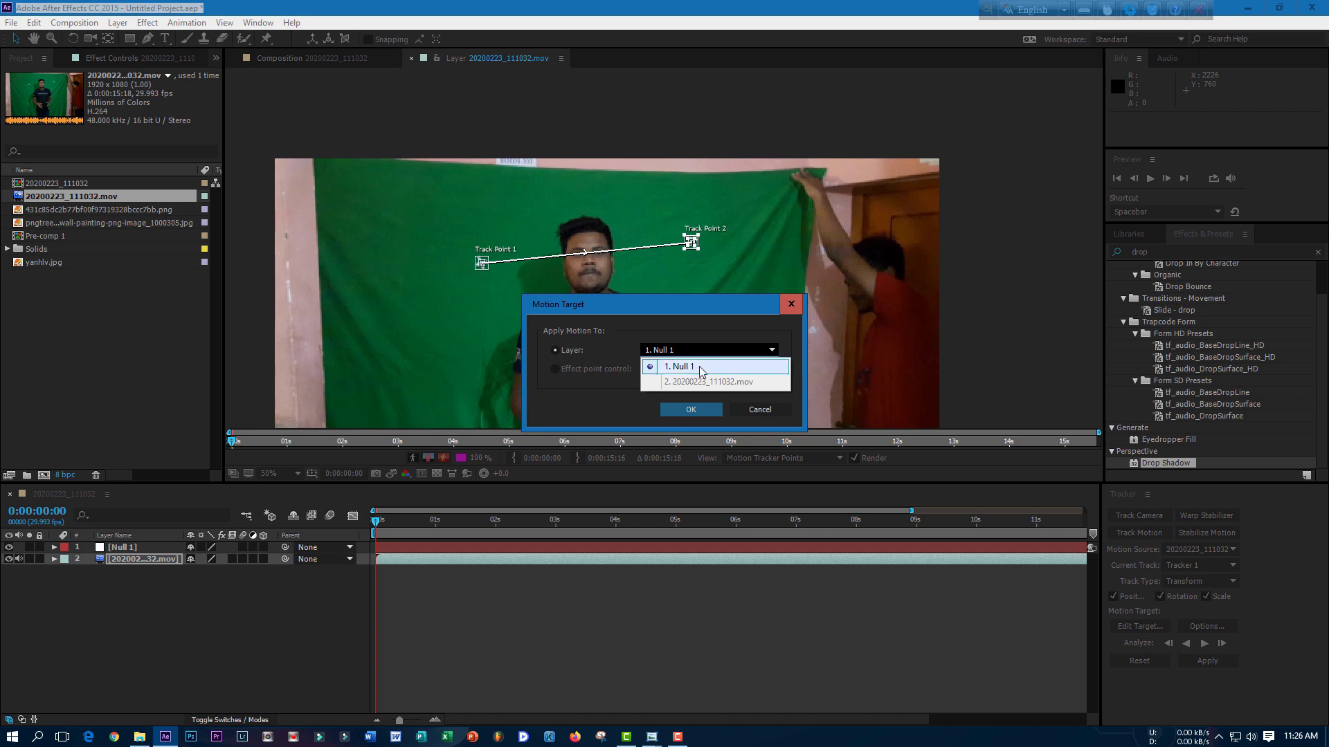
click(699, 366)
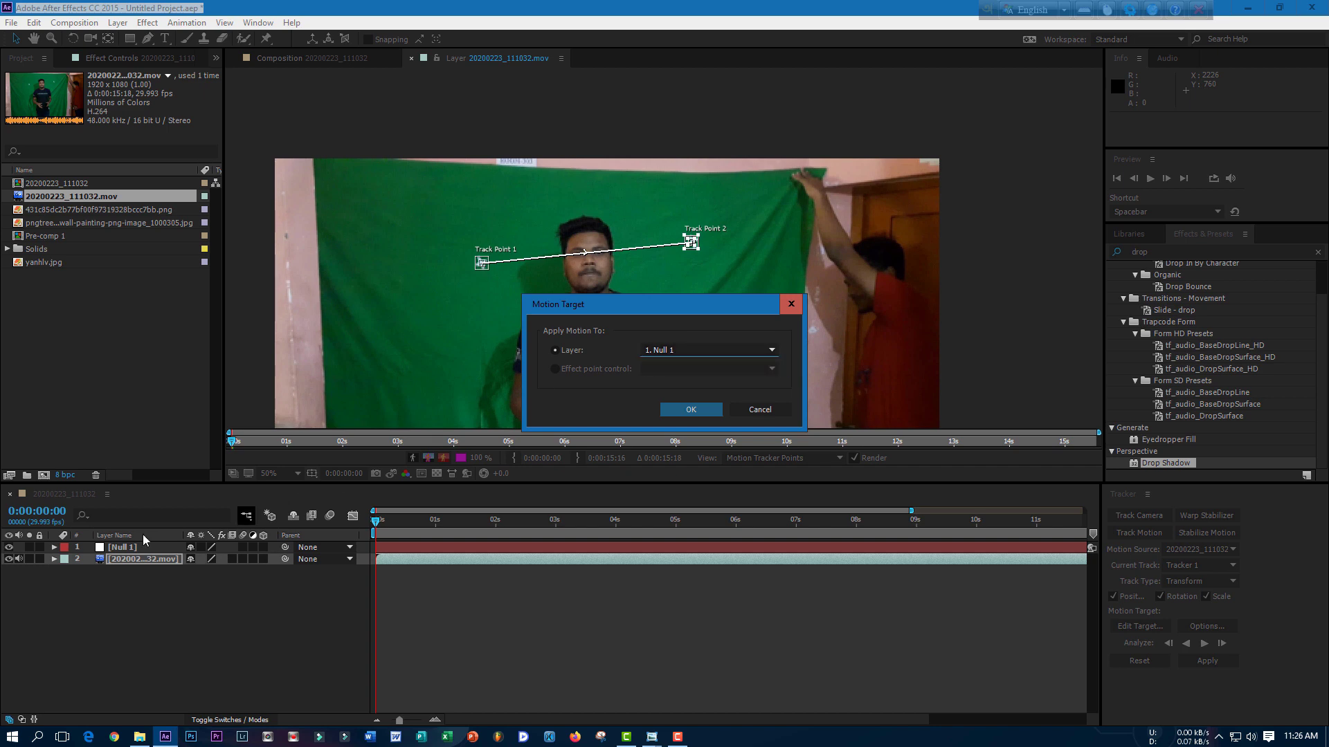
click(132, 553)
click(692, 409)
scroll(665, 297, down, 1)
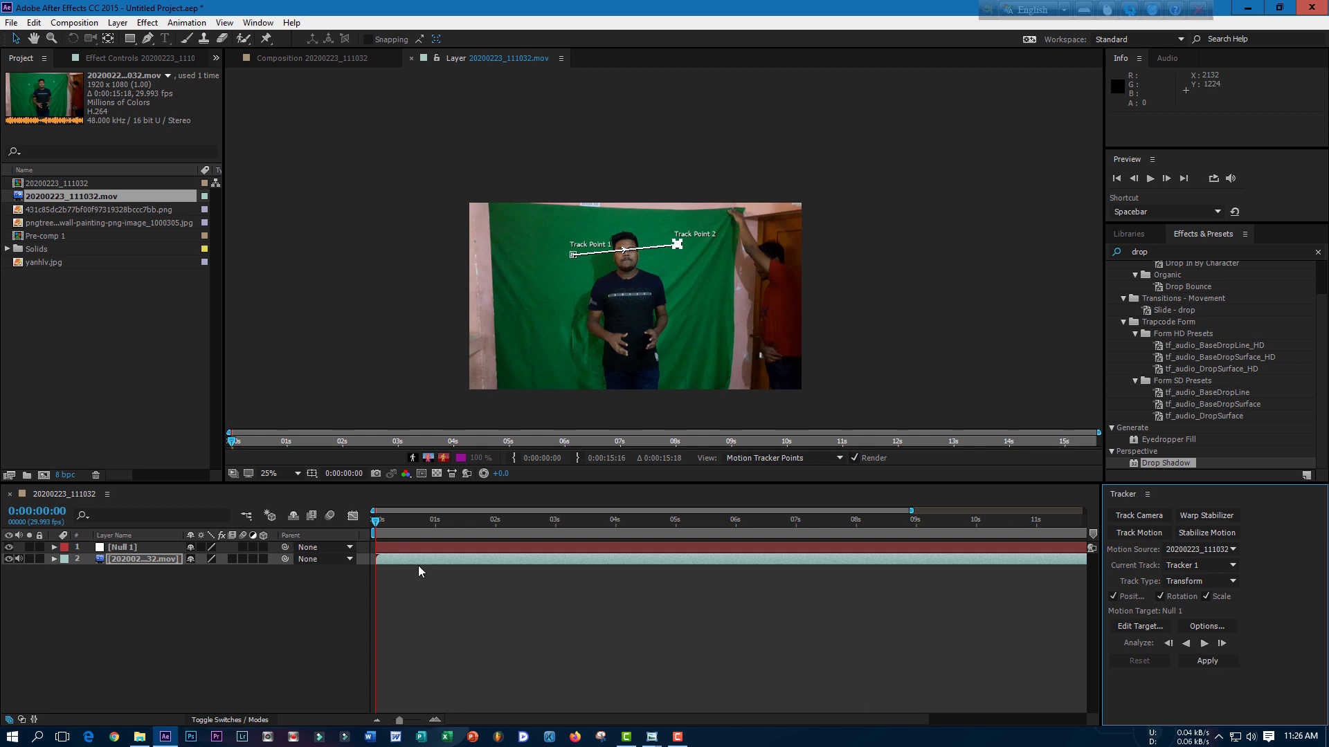
click(378, 522)
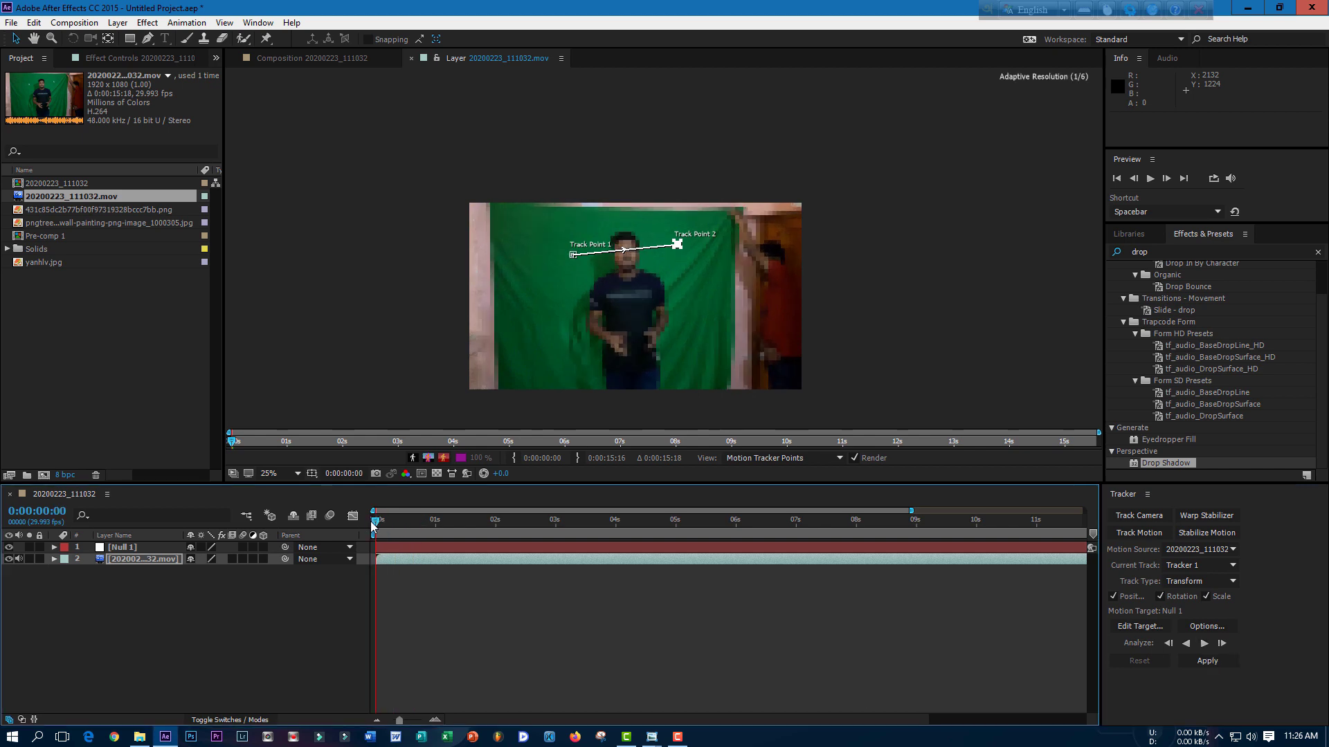
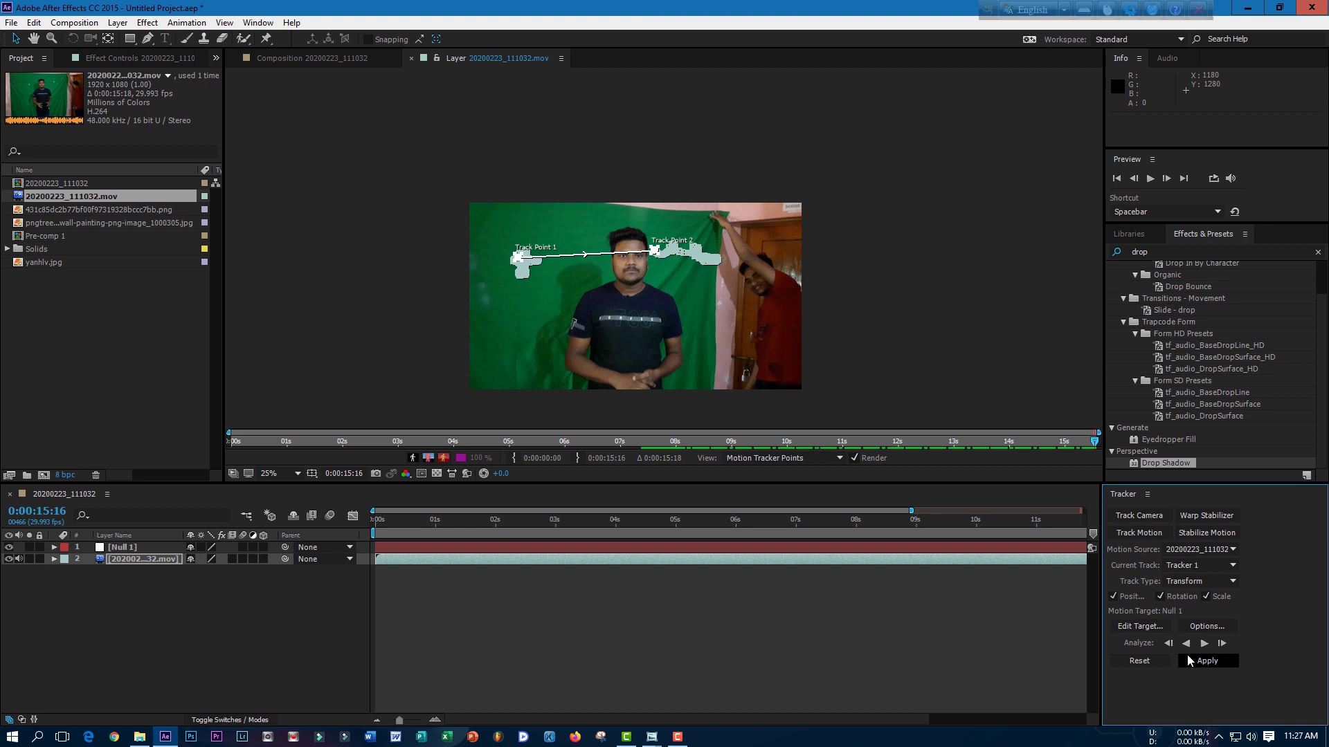
Set Null 1 as the motion target for the tracking data.
click(1153, 627)
click(741, 351)
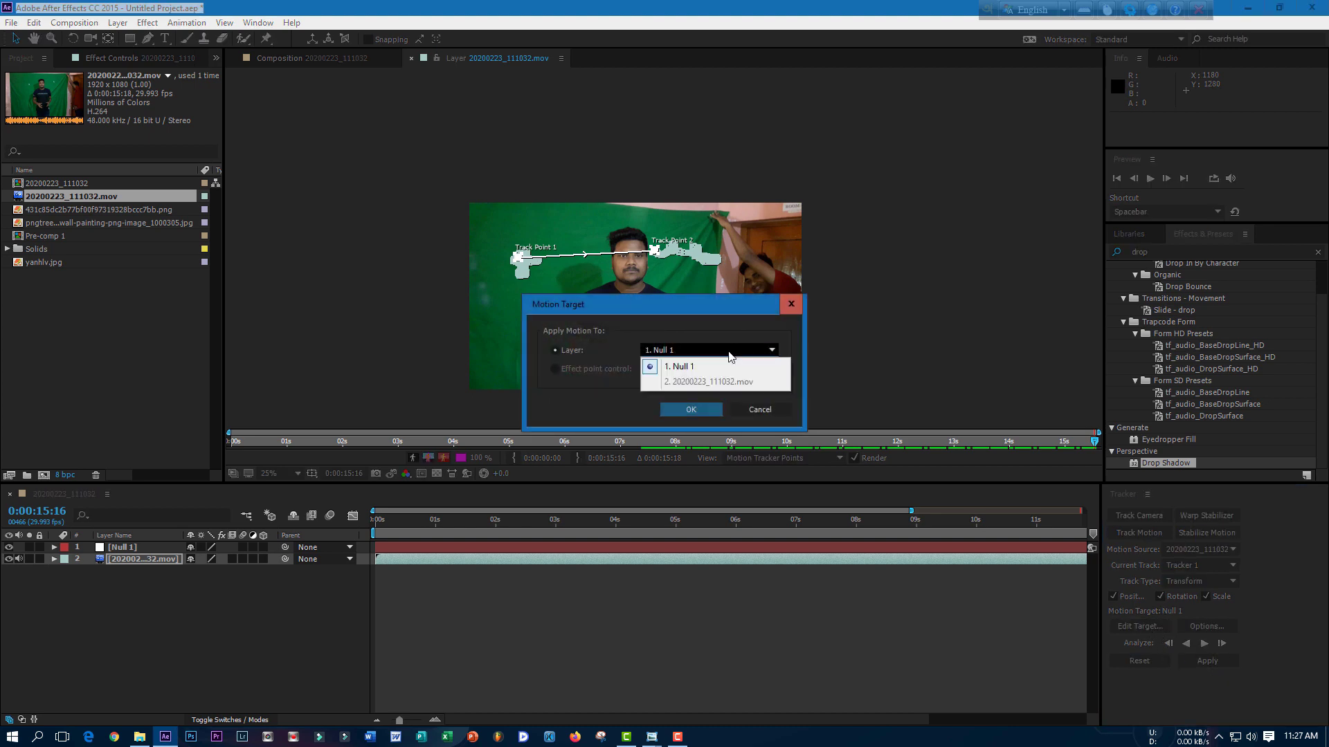
click(696, 358)
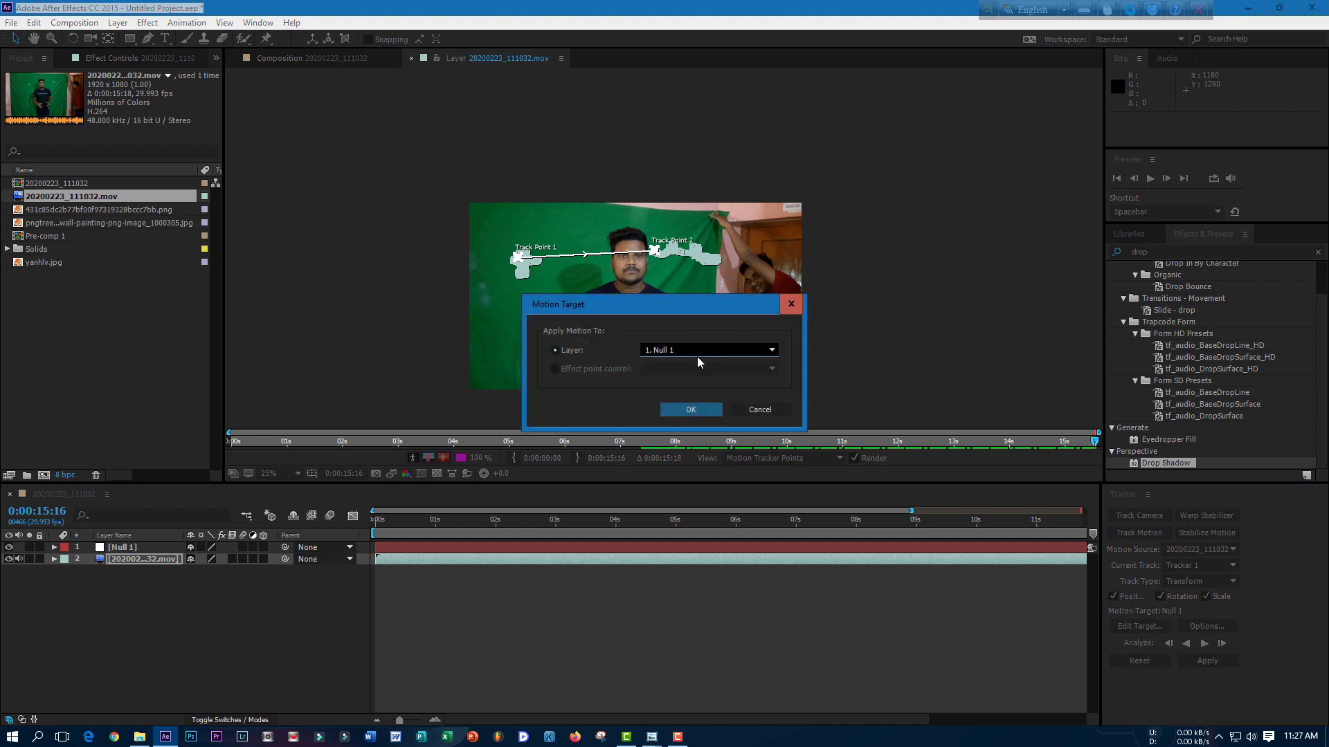
click(717, 413)
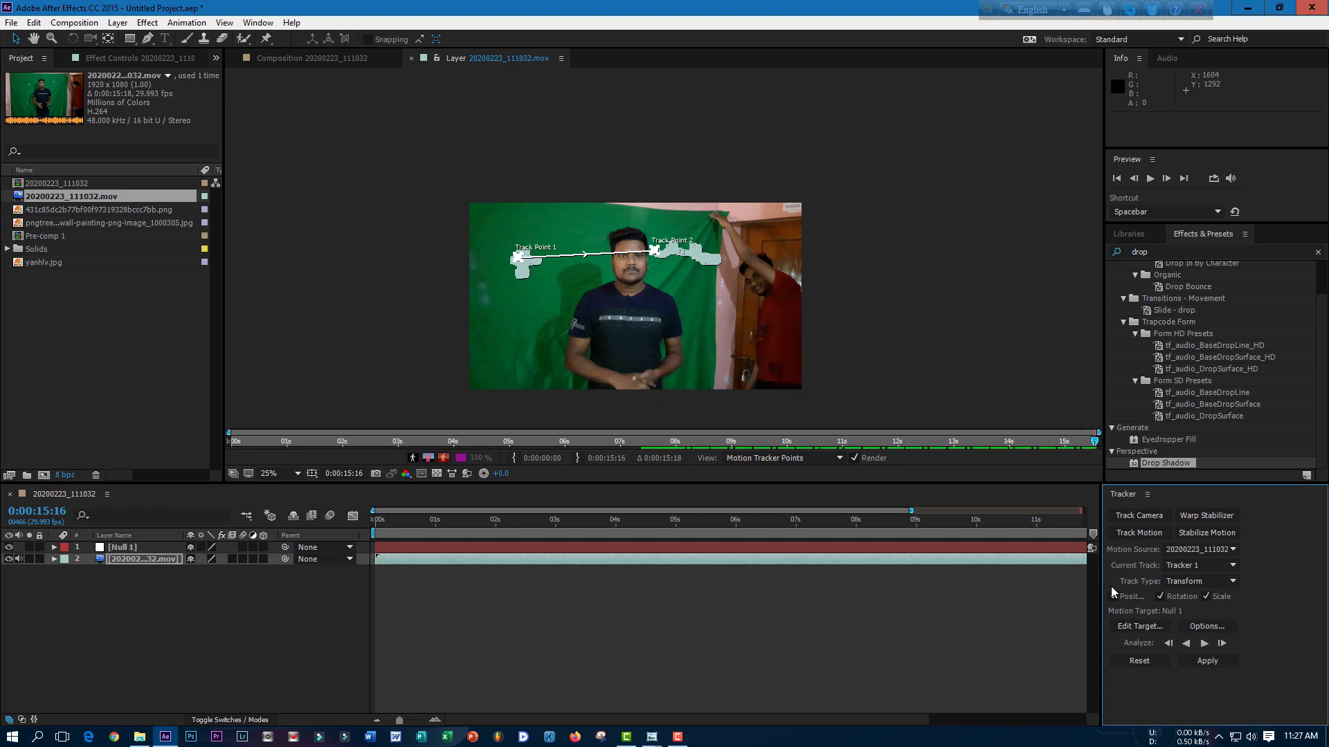
Apply the tracked motion to Null 1 in both X and Y dimensions.
click(1215, 662)
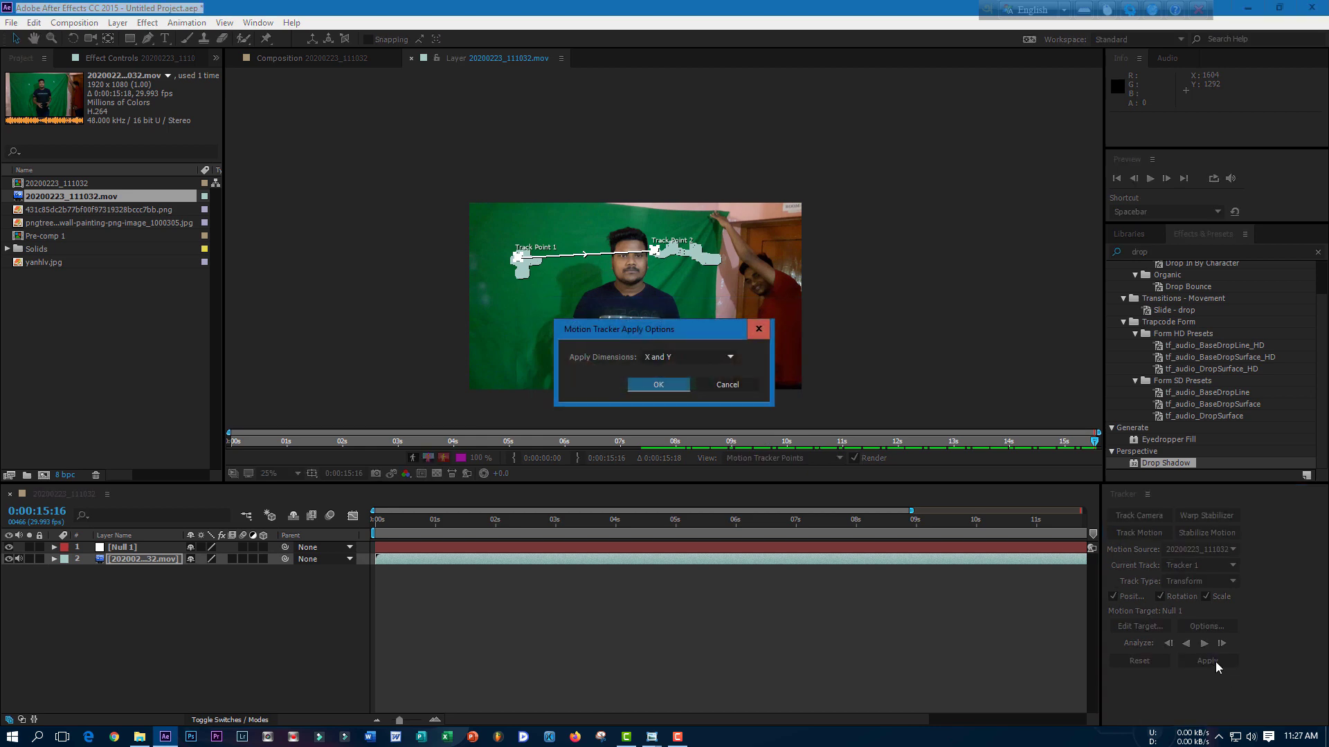
click(700, 360)
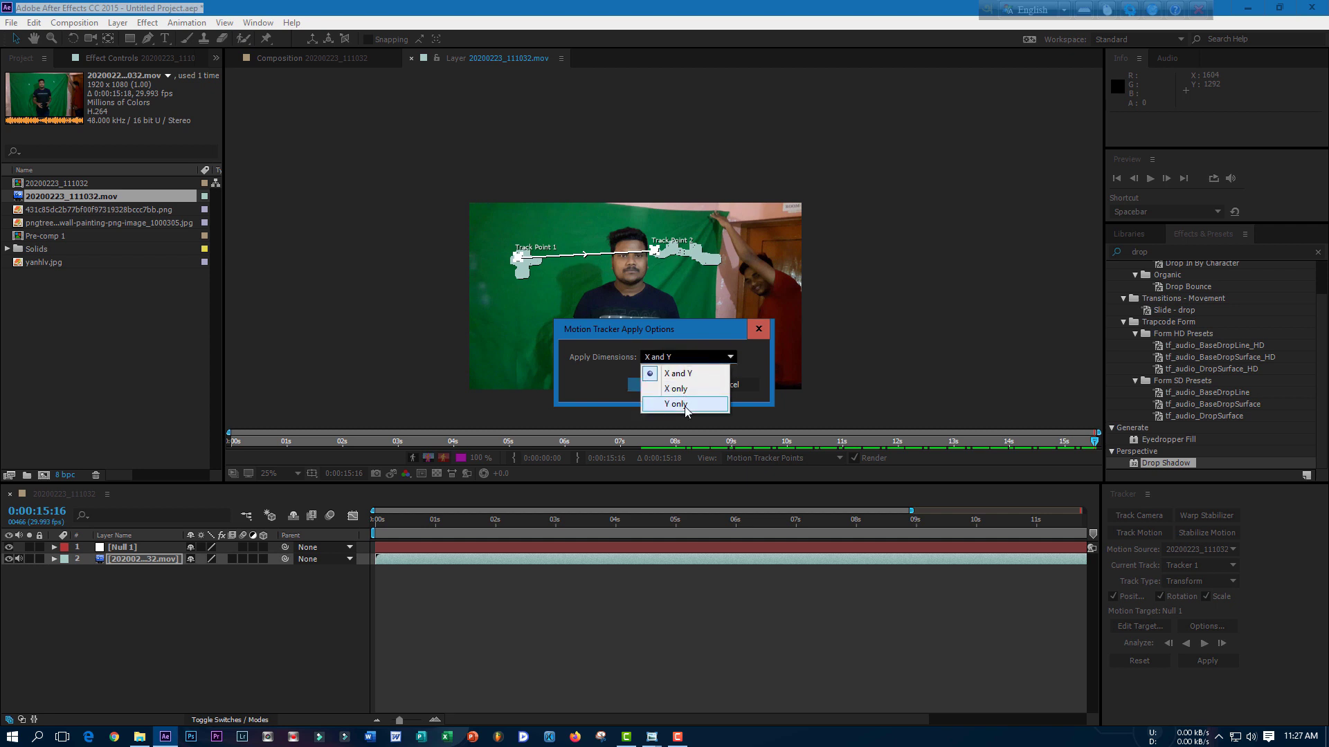
click(715, 356)
click(699, 364)
click(687, 374)
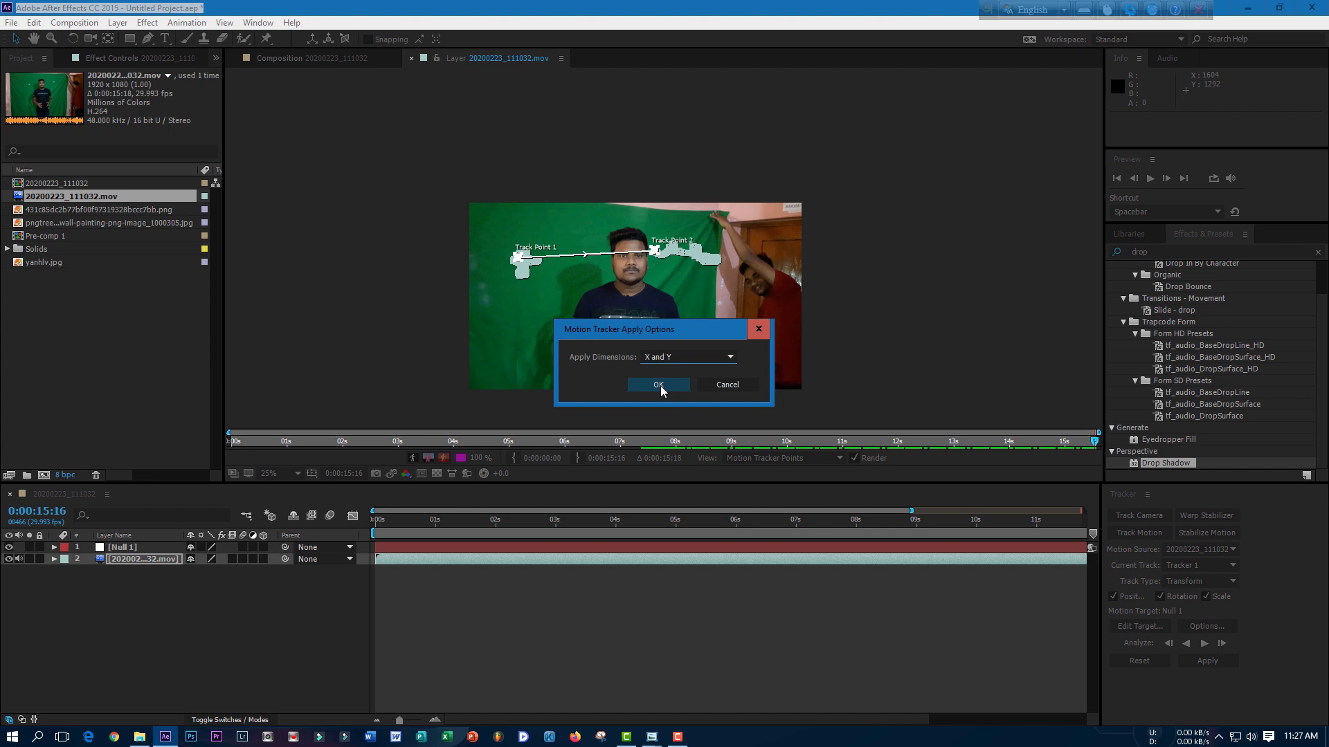
click(660, 385)
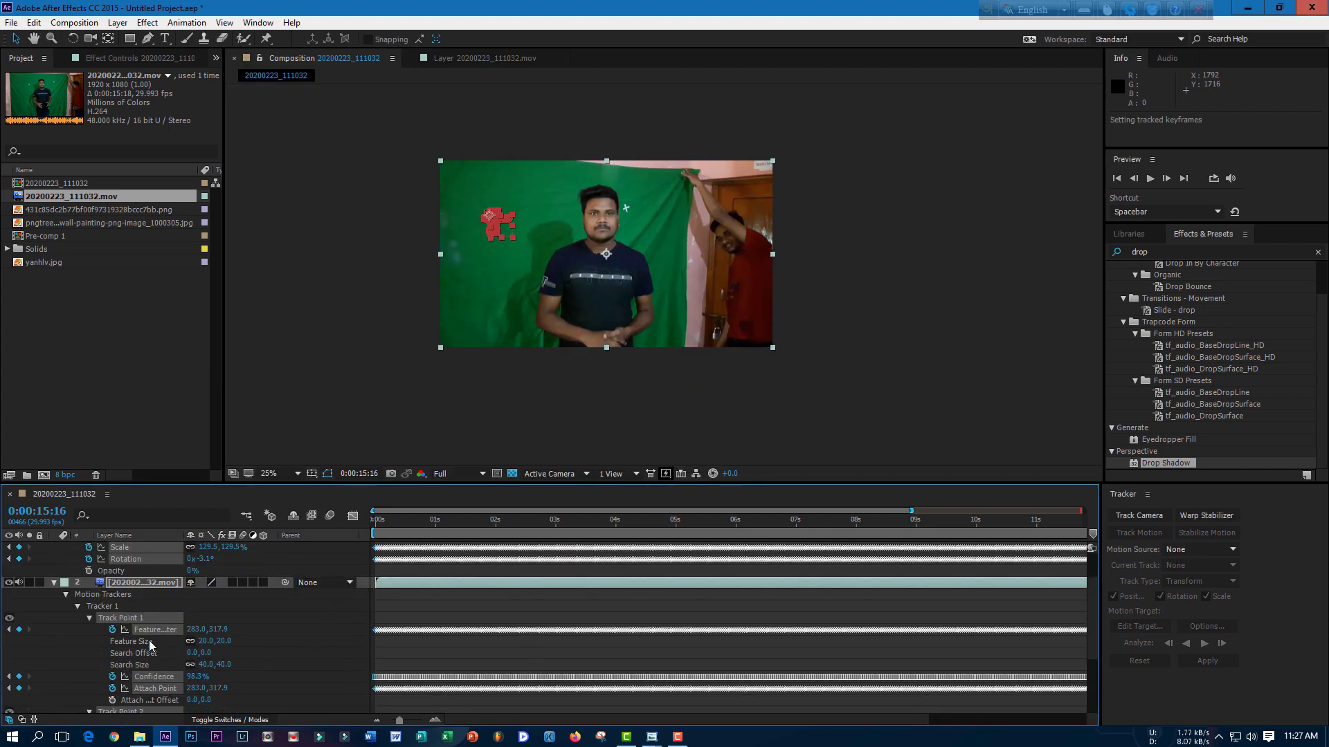
Collapse the tracker properties, show the full 0–15 s timeline, and select the green-screen footage layer.
click(54, 584)
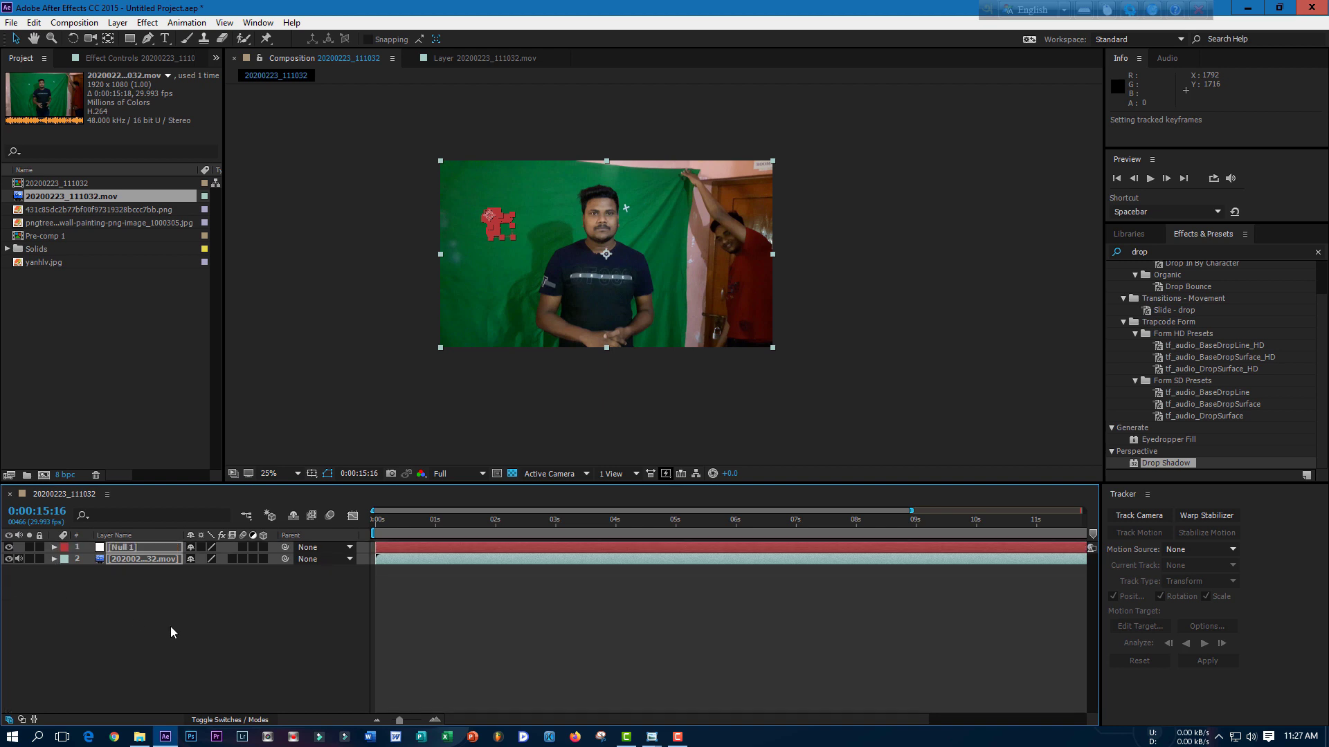
click(192, 626)
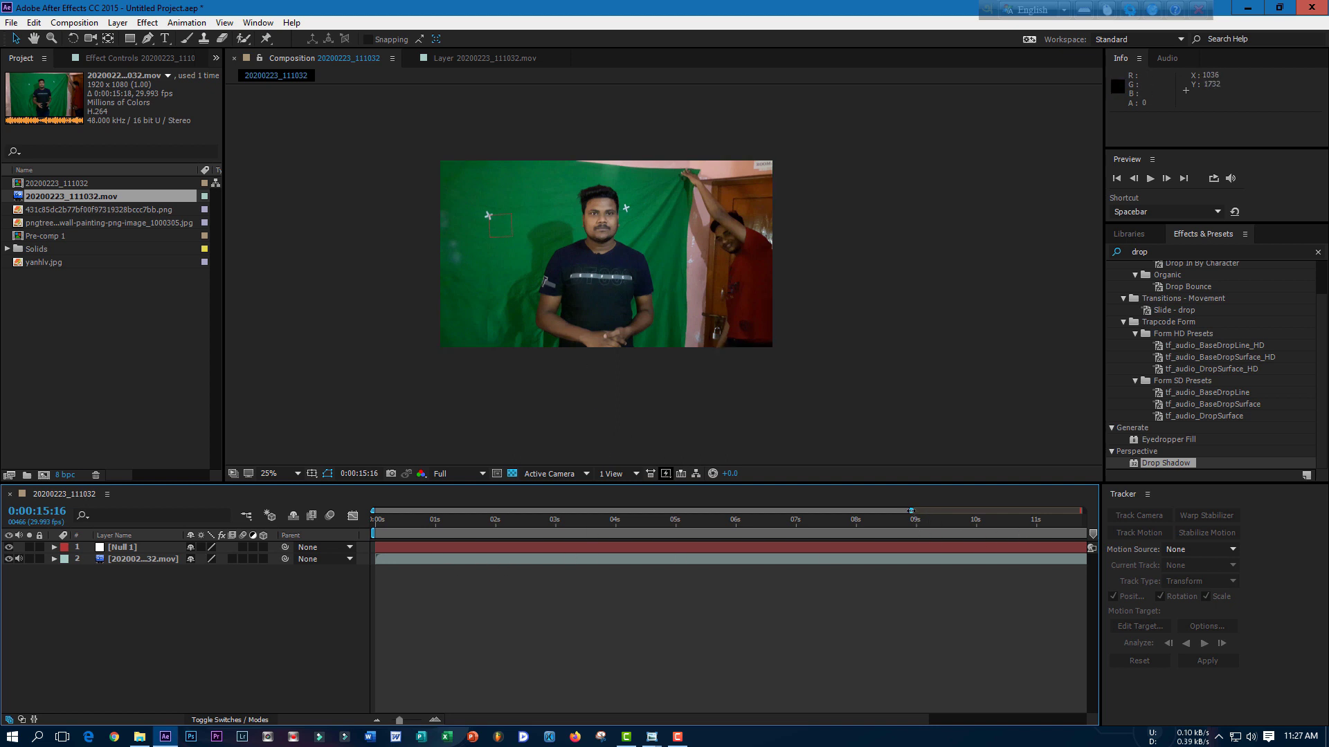
mouse_move(910, 511)
mouse_down()
mouse_move(1108, 513)
mouse_move(276, 527)
mouse_up()
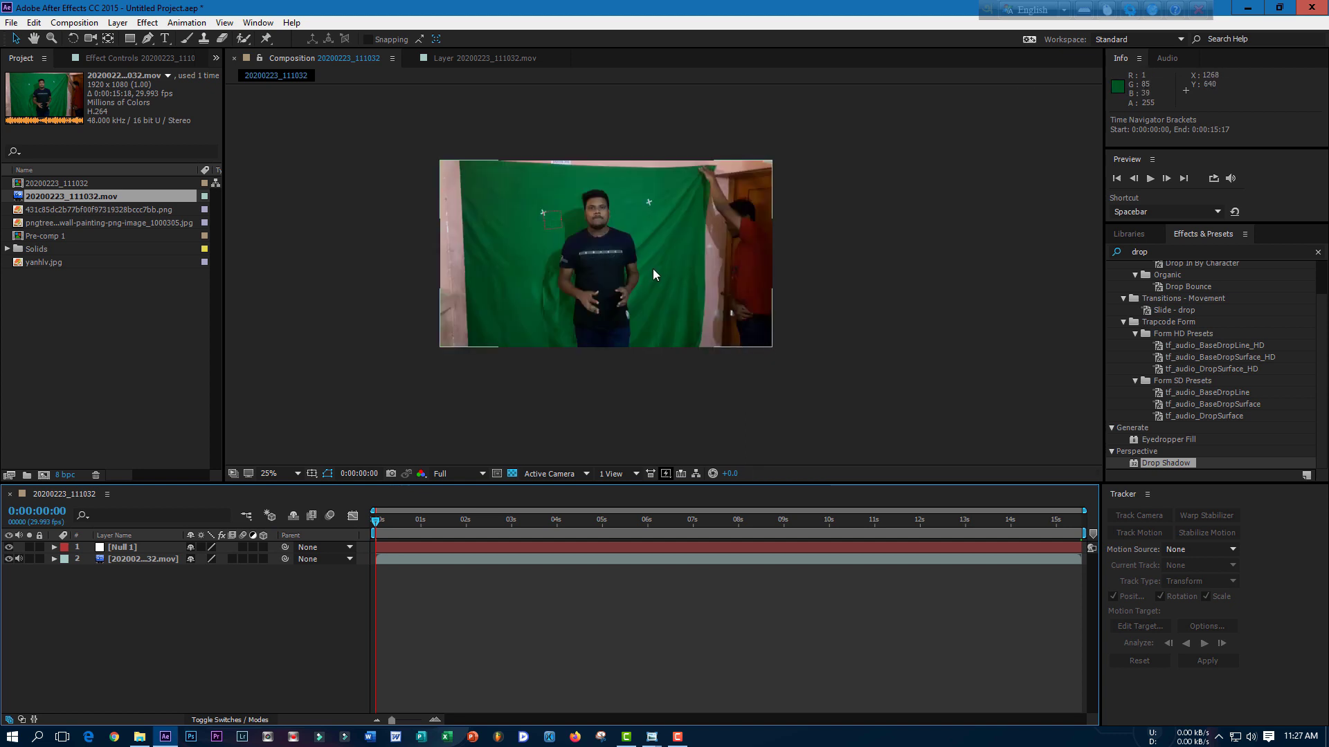
scroll(623, 256, up, 1)
scroll(613, 252, down, 1)
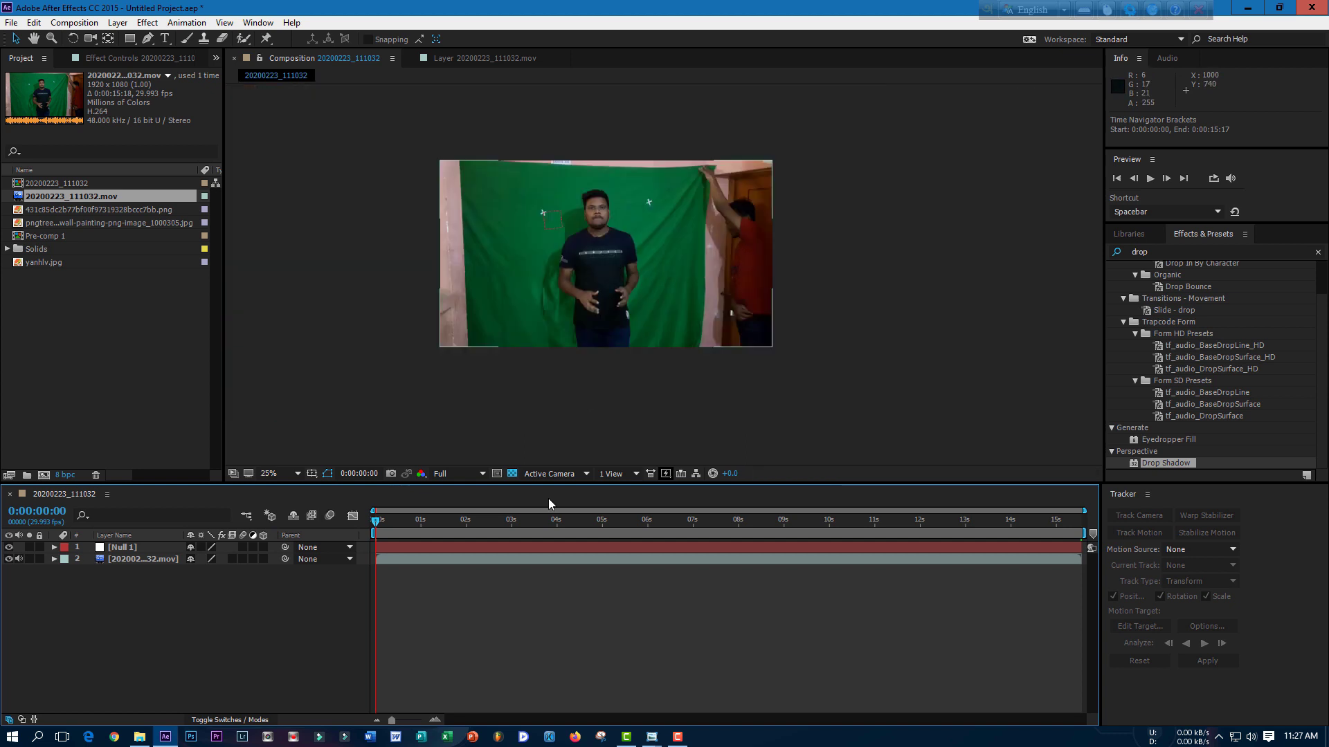
click(143, 560)
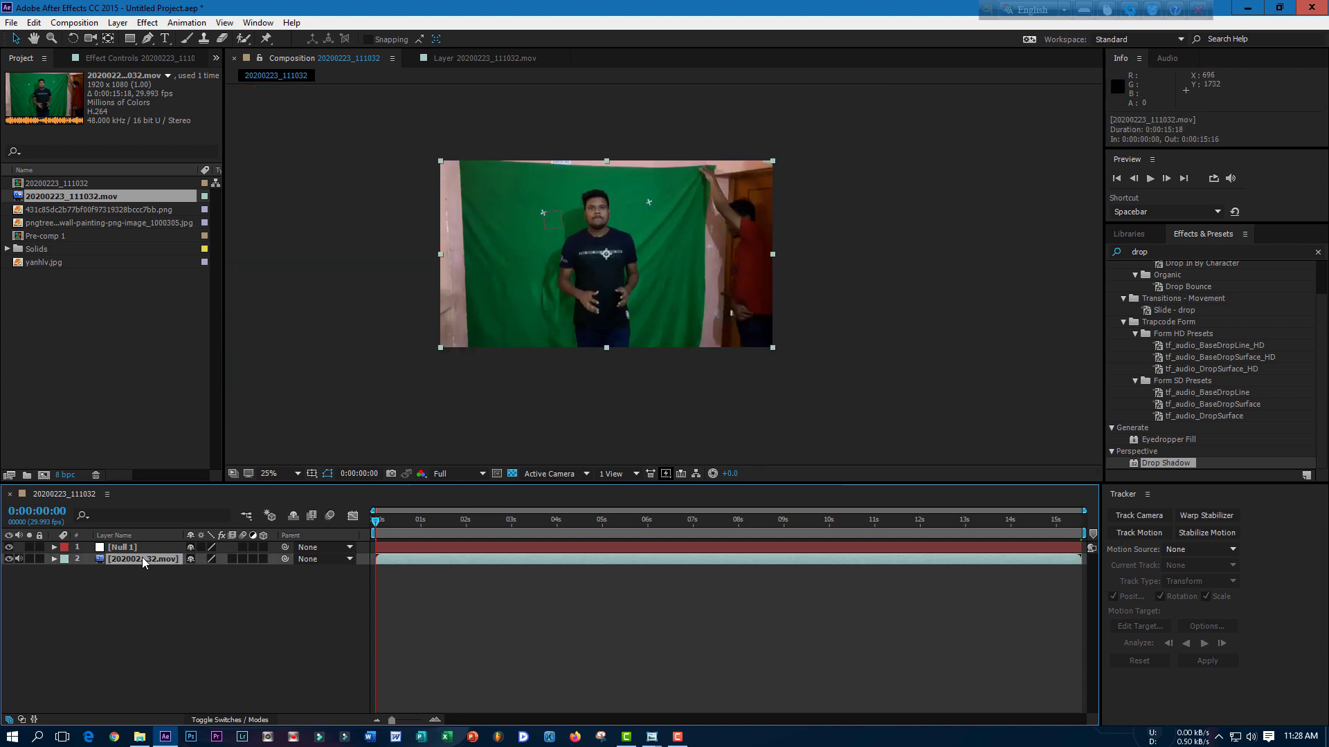
click(1161, 250)
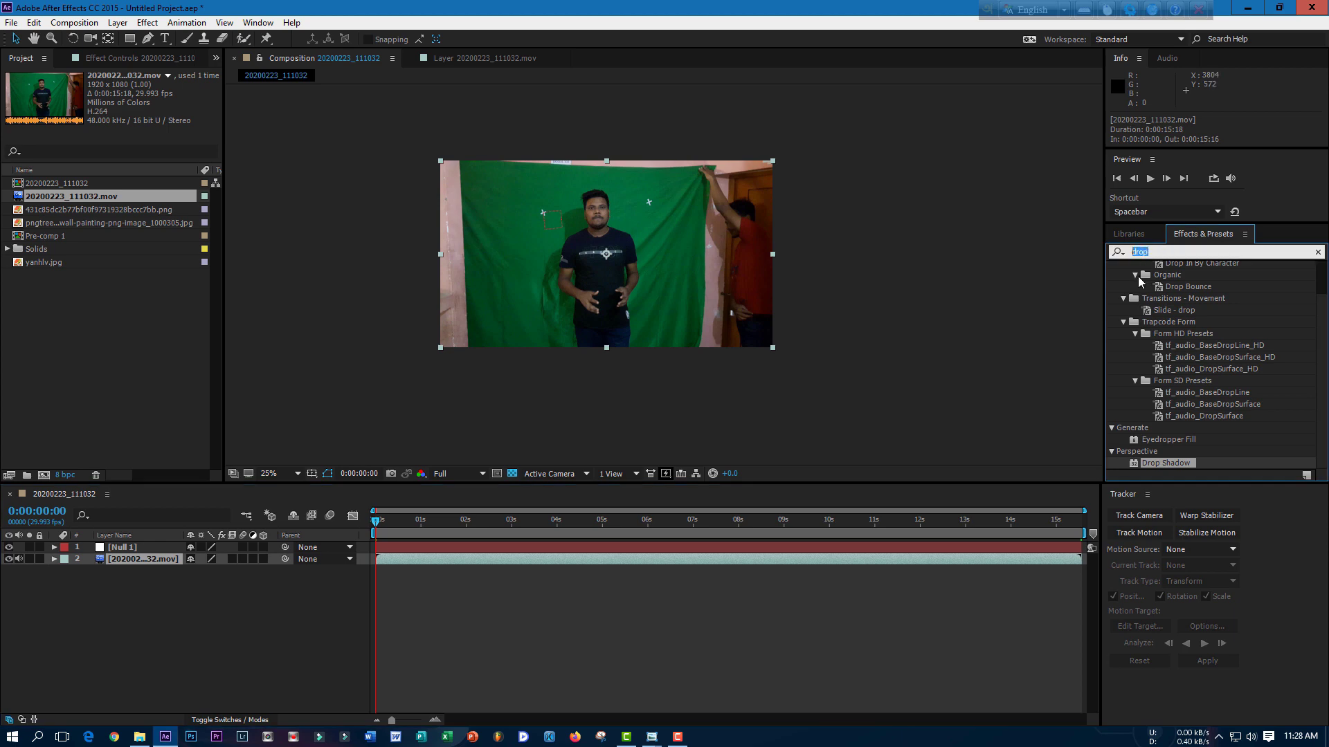
Apply Keylight (1.2) to the footage and sample the green backdrop as its Screen Colour.
text(key)
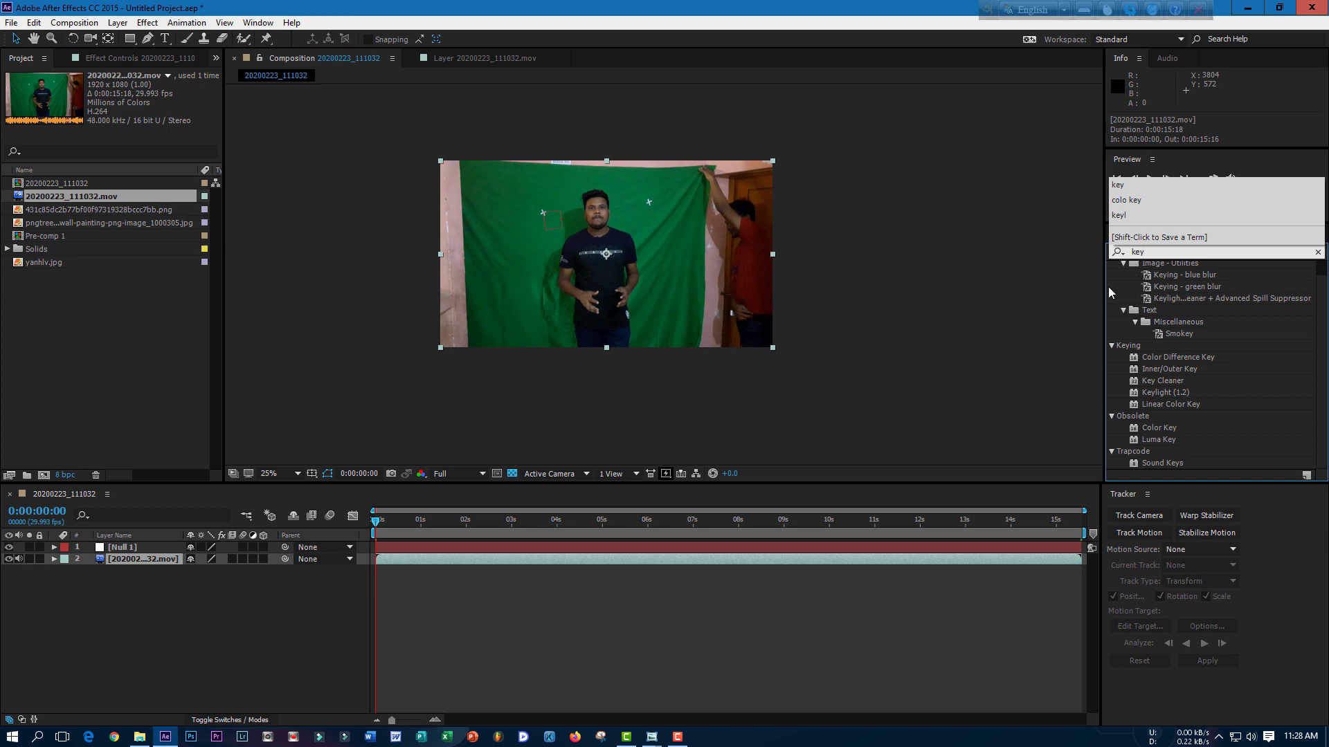
click(1176, 394)
click(1174, 393)
mouse_move(1163, 393)
mouse_down()
mouse_move(648, 309)
mouse_move(647, 285)
mouse_up()
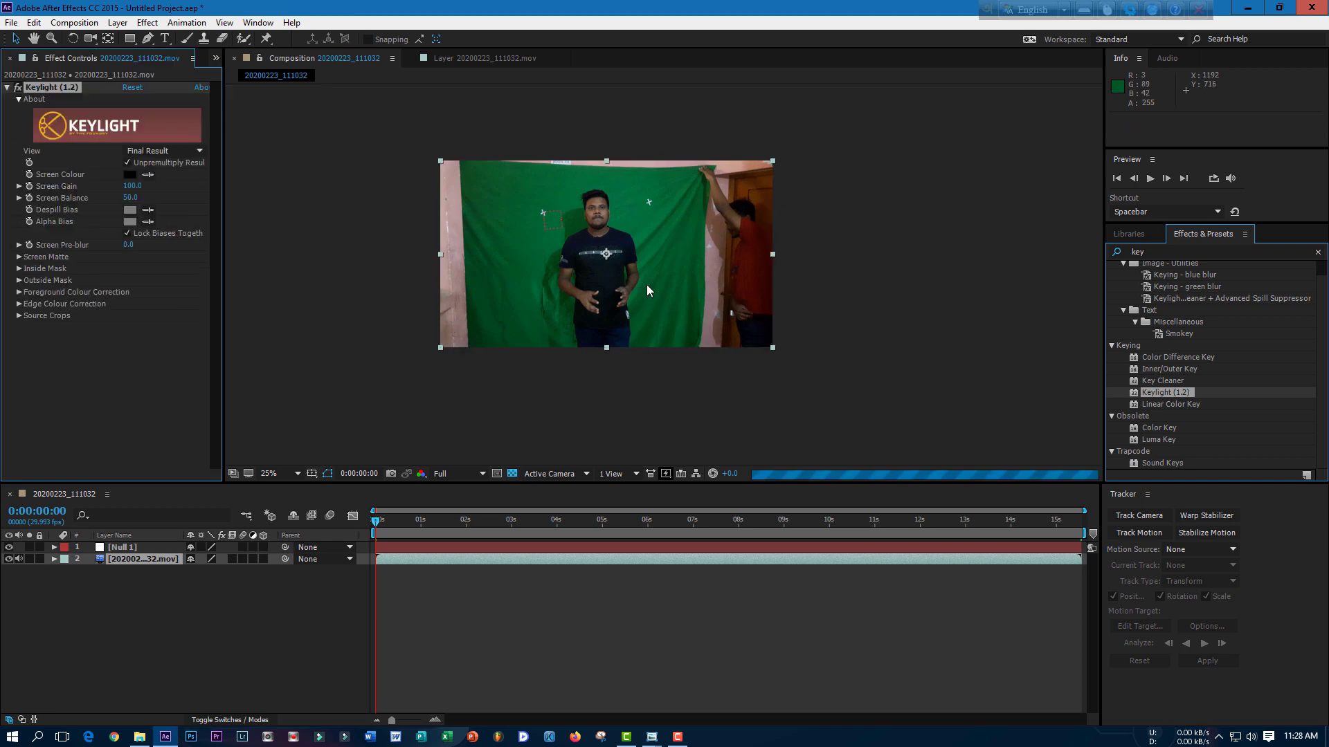
click(152, 177)
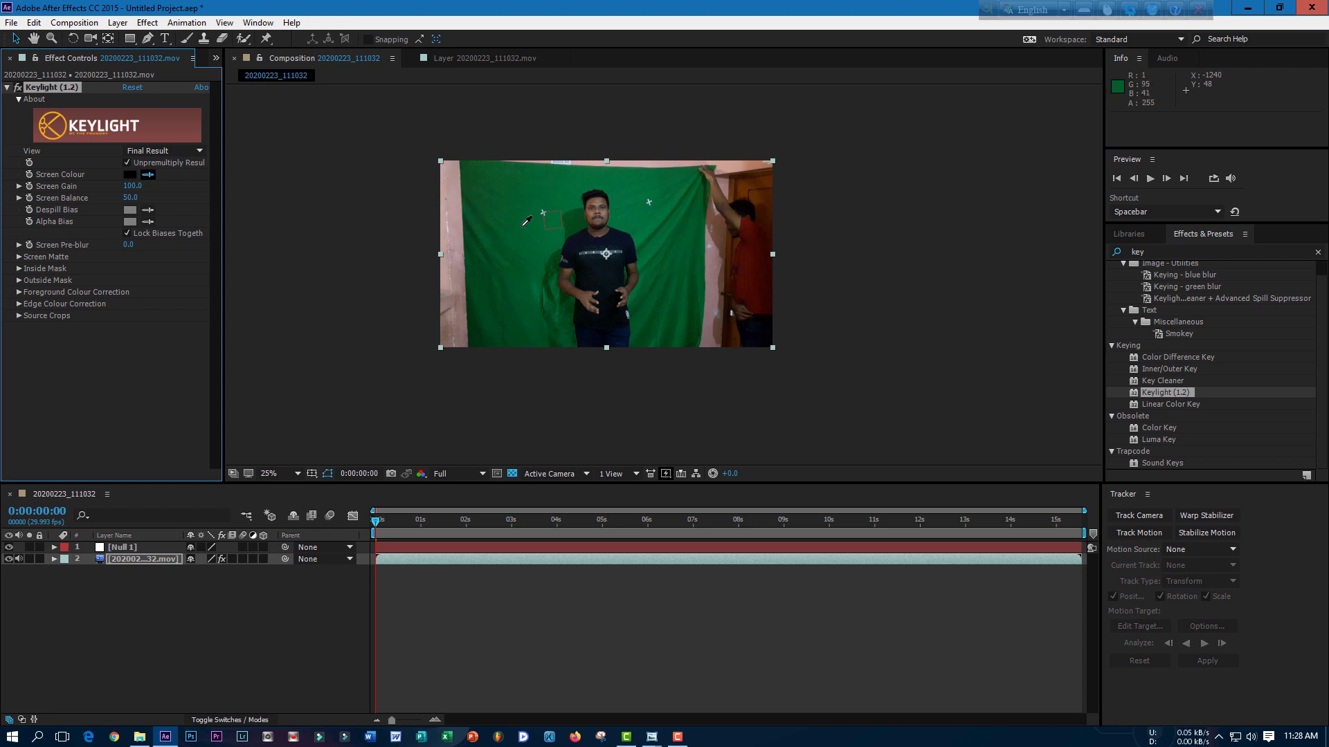
click(549, 195)
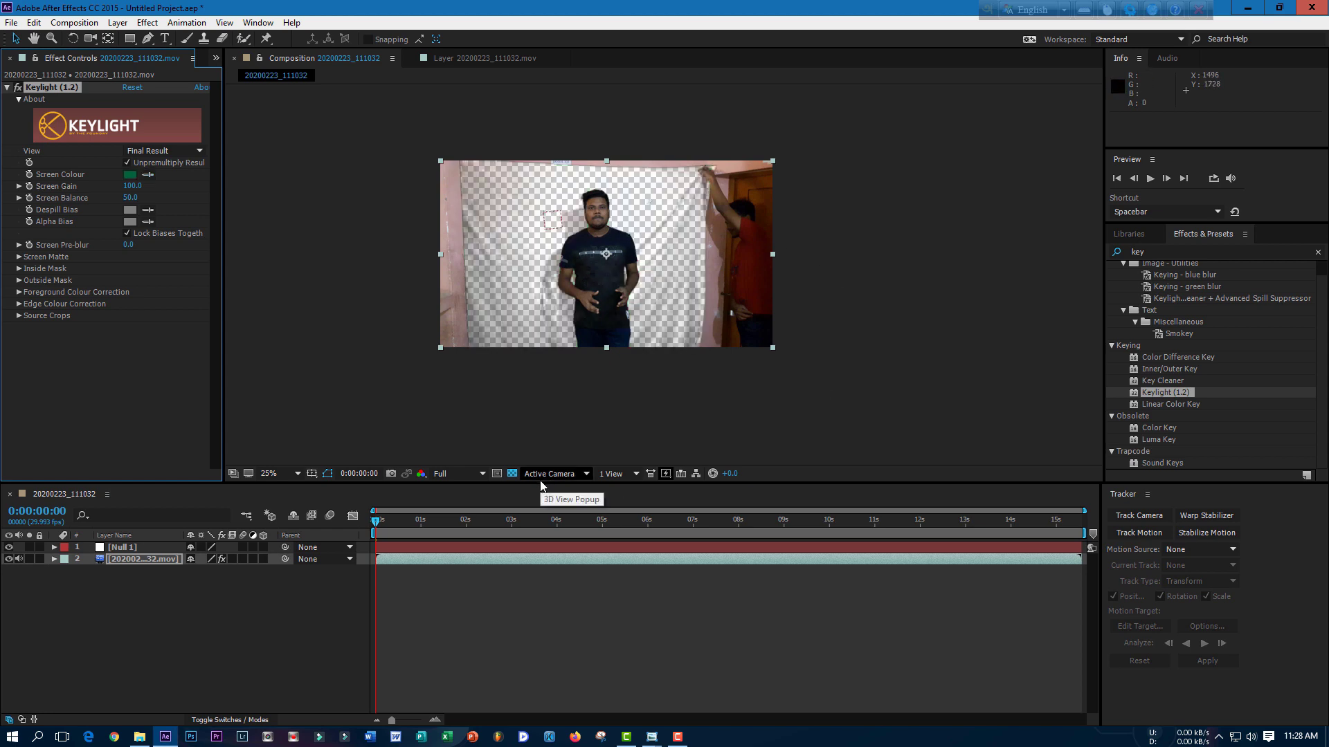
click(148, 40)
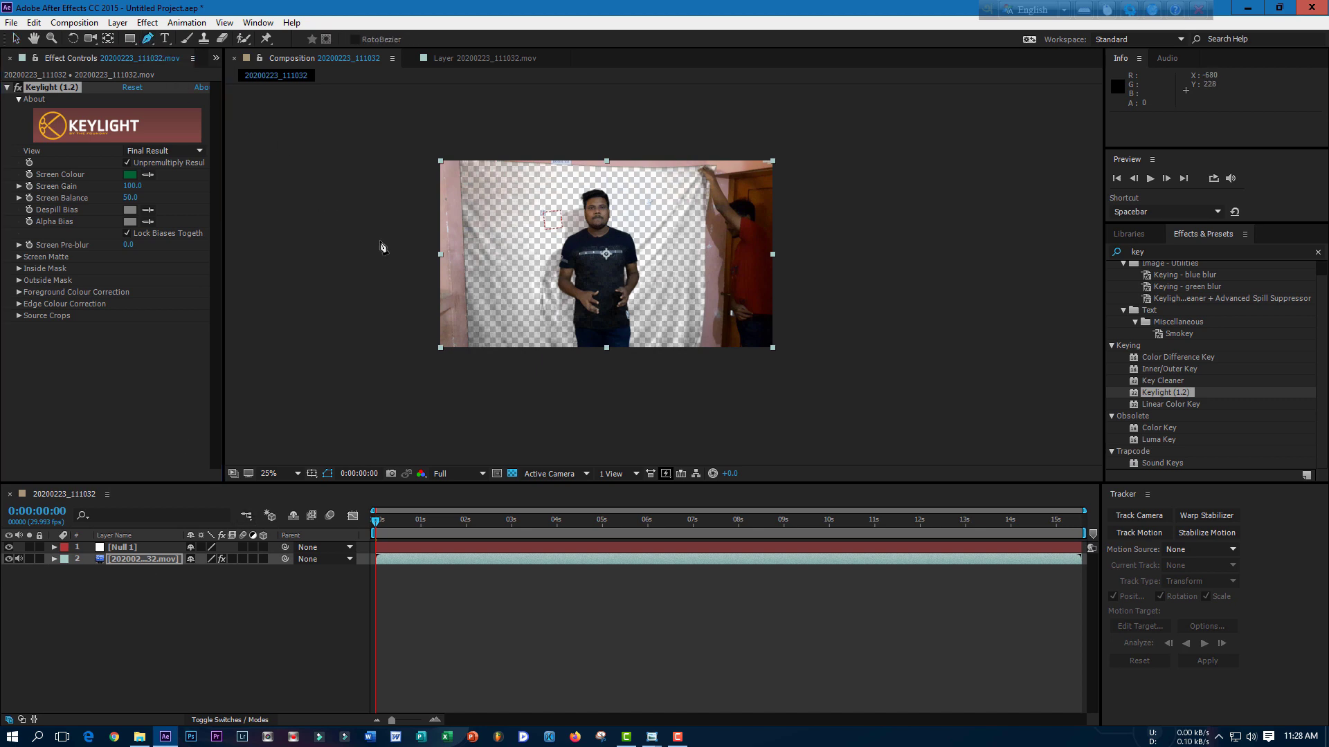
Begin a Pen mask at the backdrop's left edge, tracing across the top and upper right.
click(477, 346)
click(477, 258)
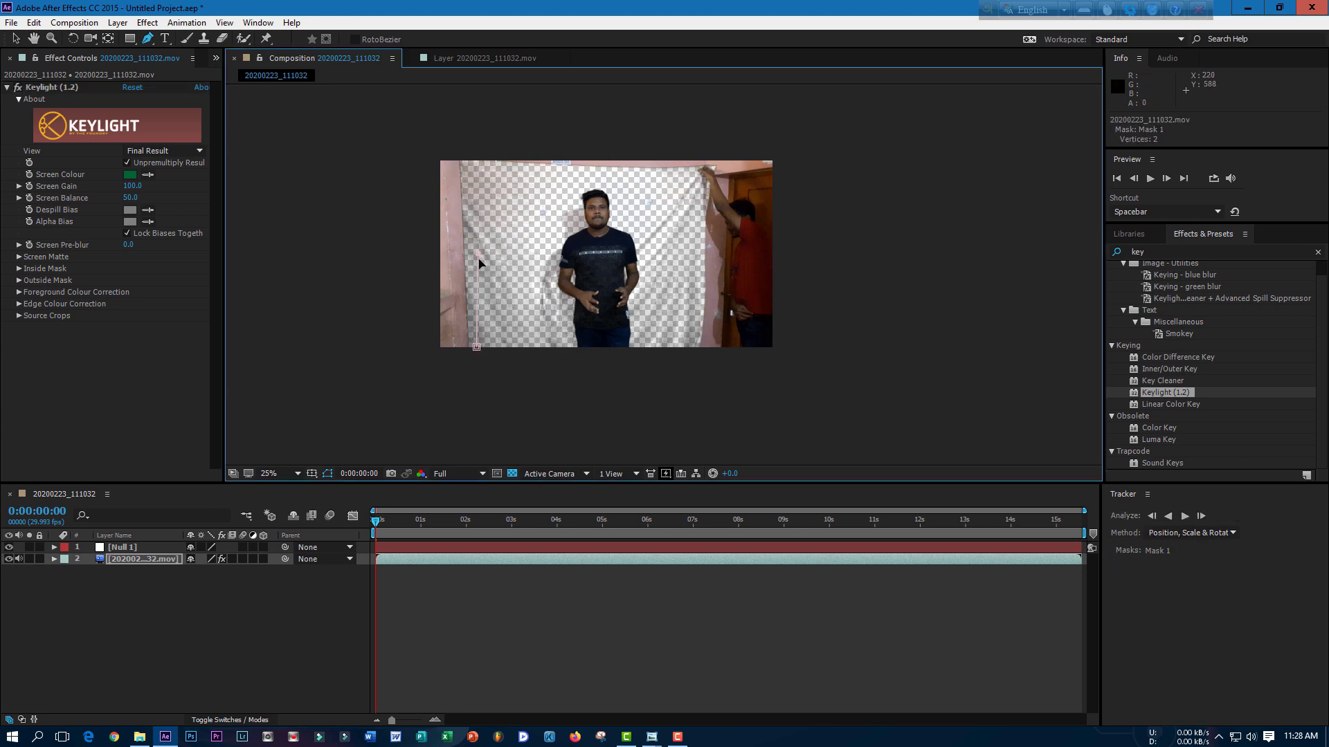
click(474, 183)
click(552, 166)
click(553, 169)
click(582, 174)
click(613, 173)
click(666, 183)
click(669, 220)
click(695, 228)
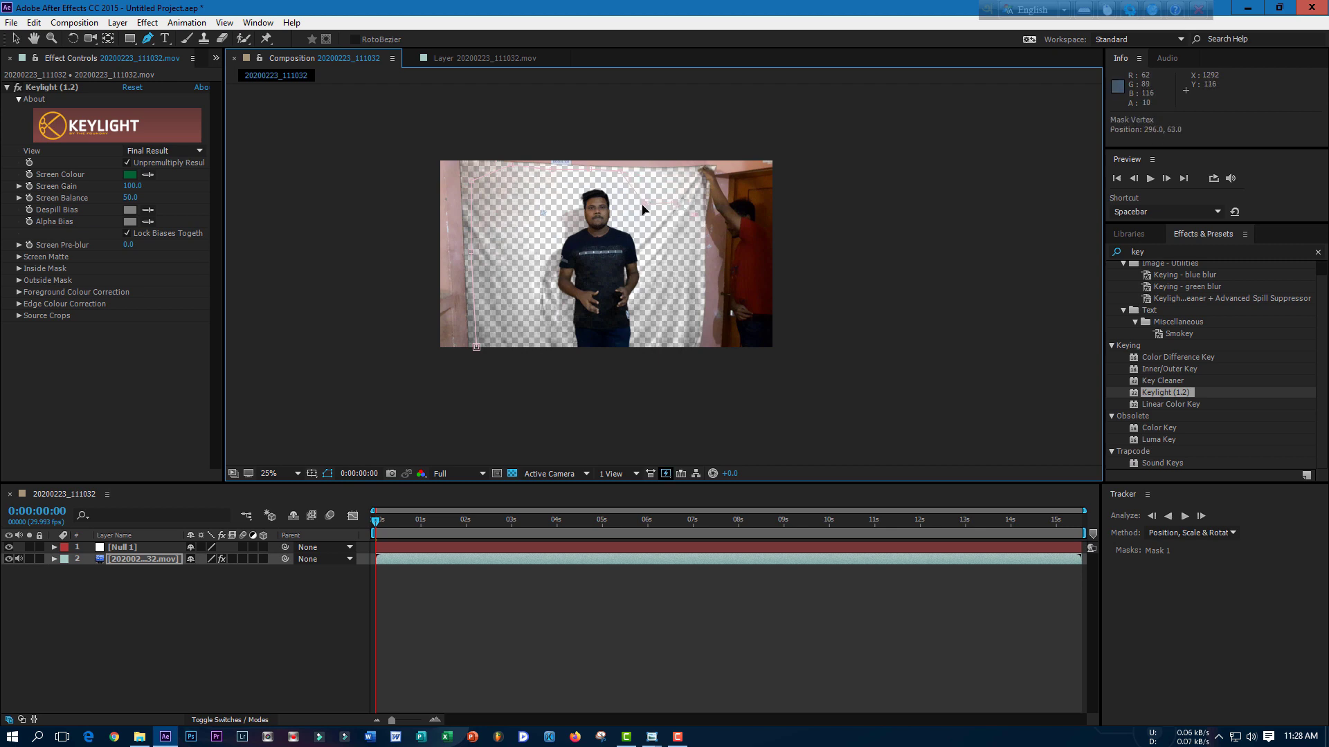
click(695, 223)
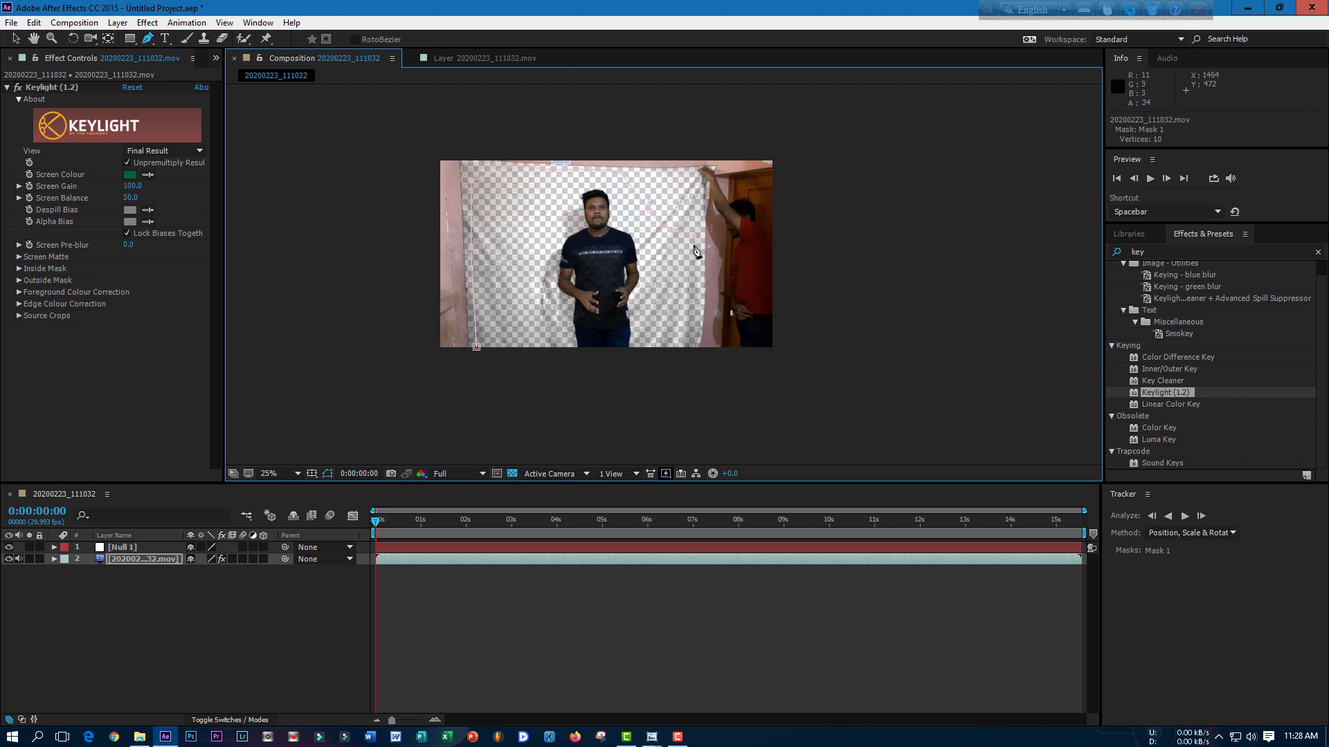
Trace the mask down the right side and along the bottom, closing it on the first point.
click(698, 282)
click(695, 305)
click(693, 318)
click(688, 339)
click(684, 362)
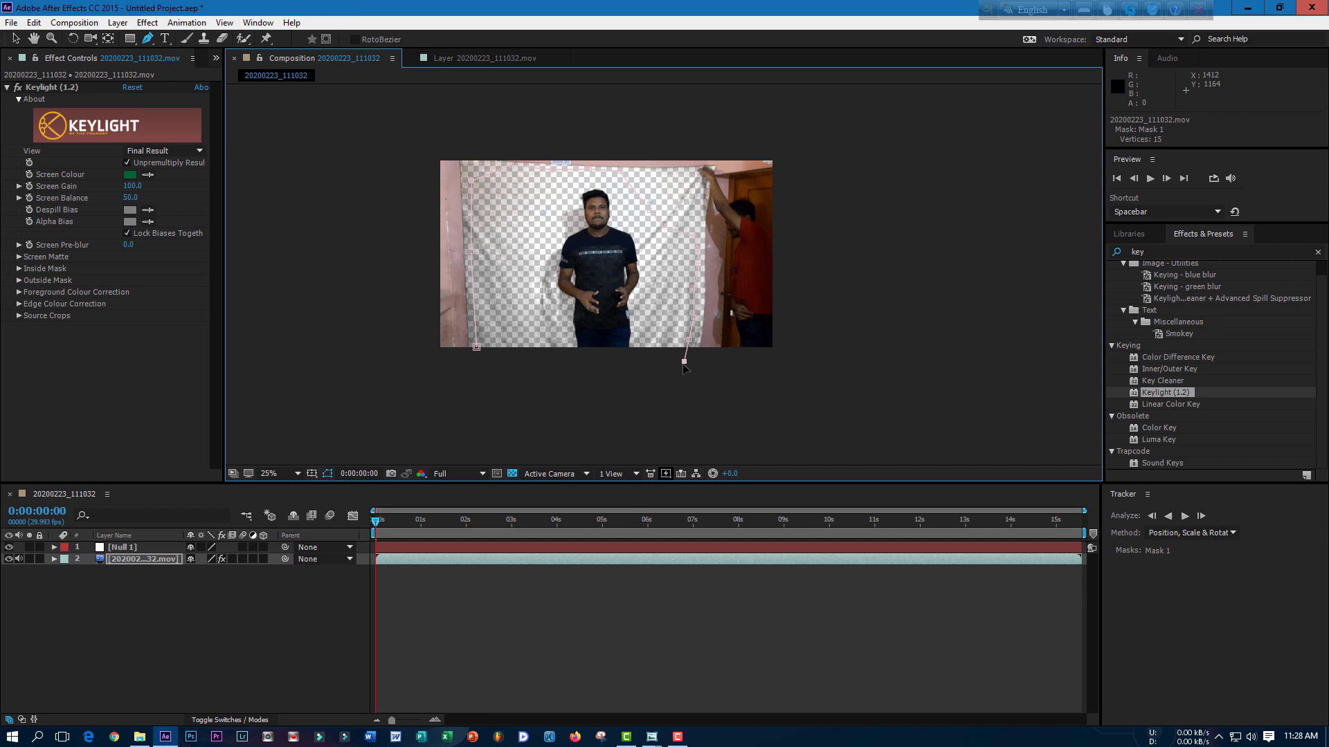
click(648, 369)
click(609, 373)
click(561, 374)
click(522, 374)
click(476, 361)
click(476, 347)
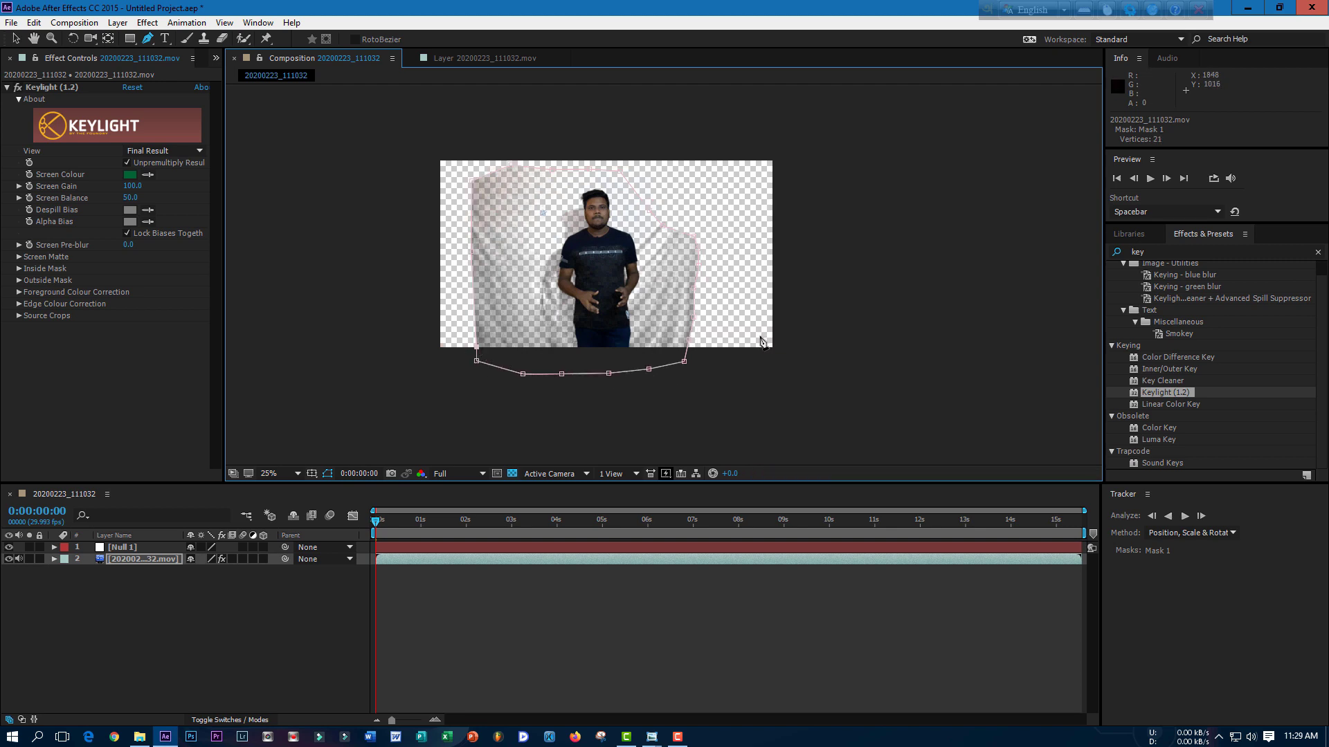
click(182, 151)
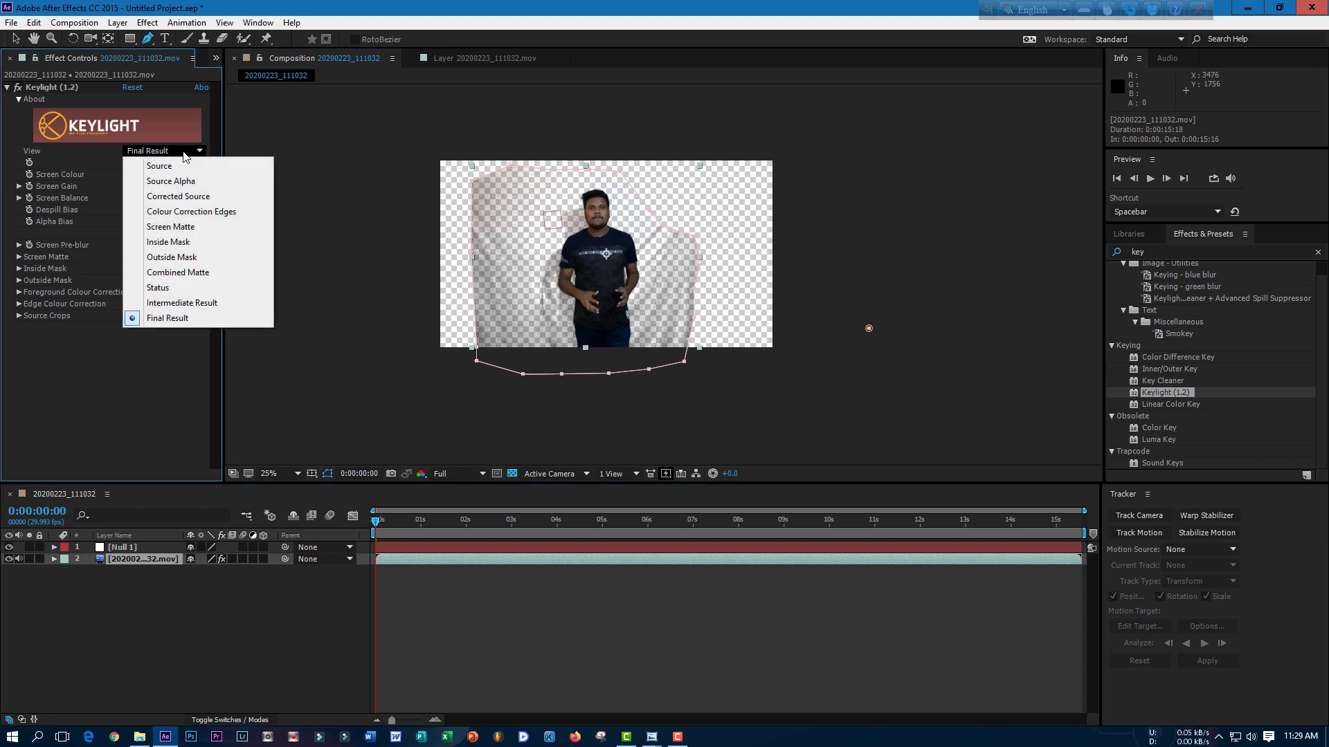
In Keylight's Screen Matte view, set Clip Black 43 and Clip White 84, then return to Final Result.
click(180, 228)
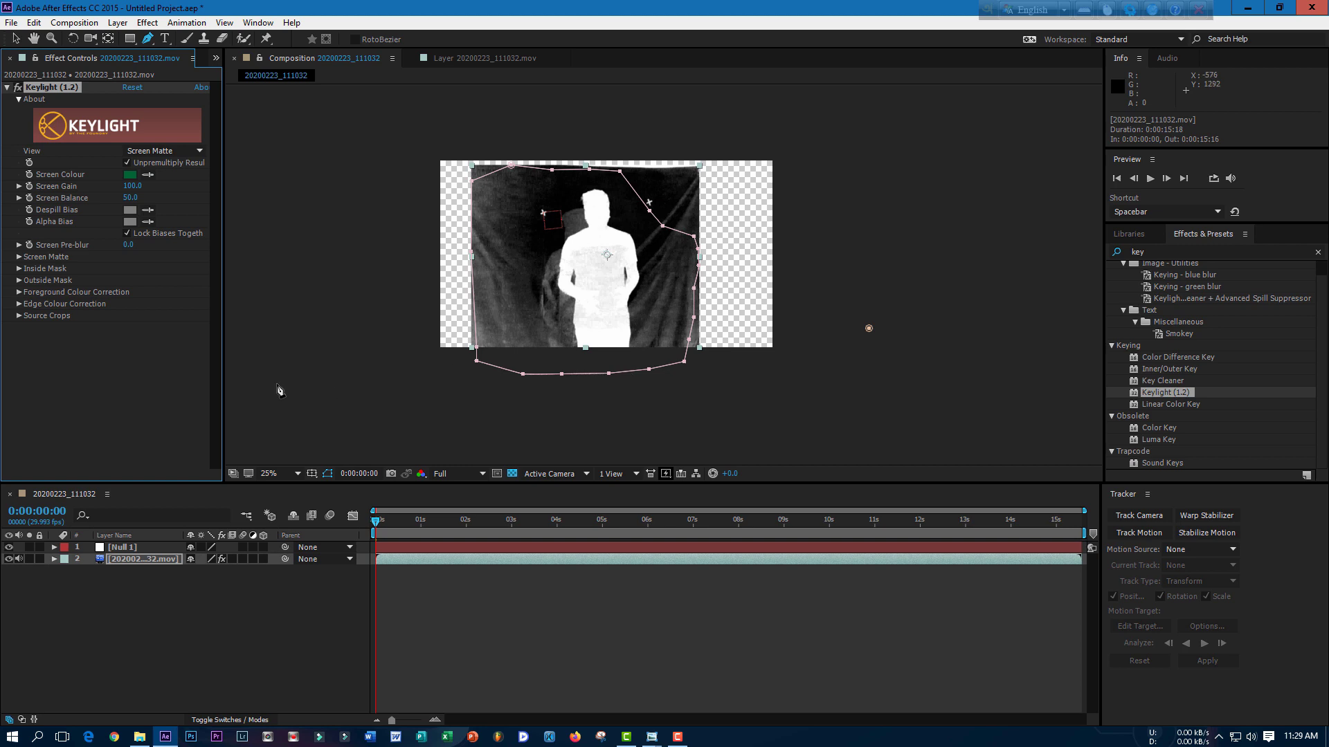
click(19, 257)
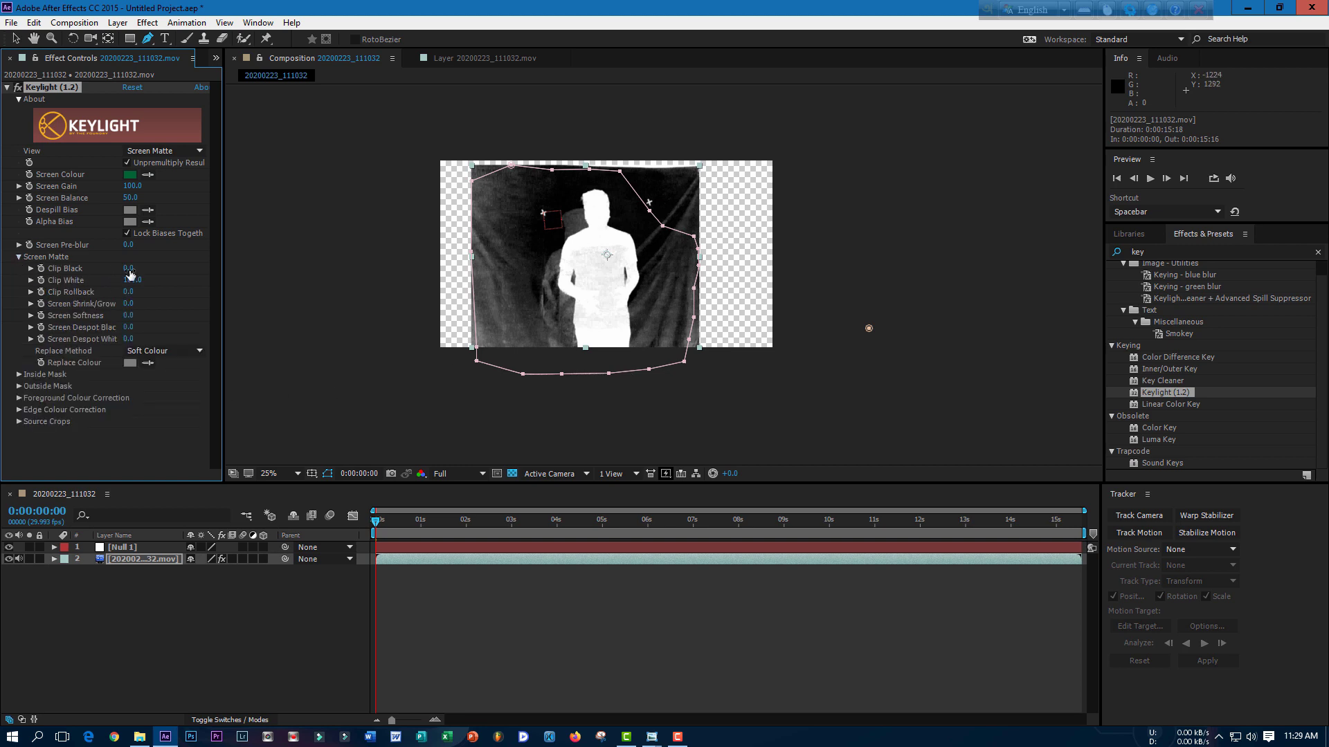
drag(131, 268, 158, 270)
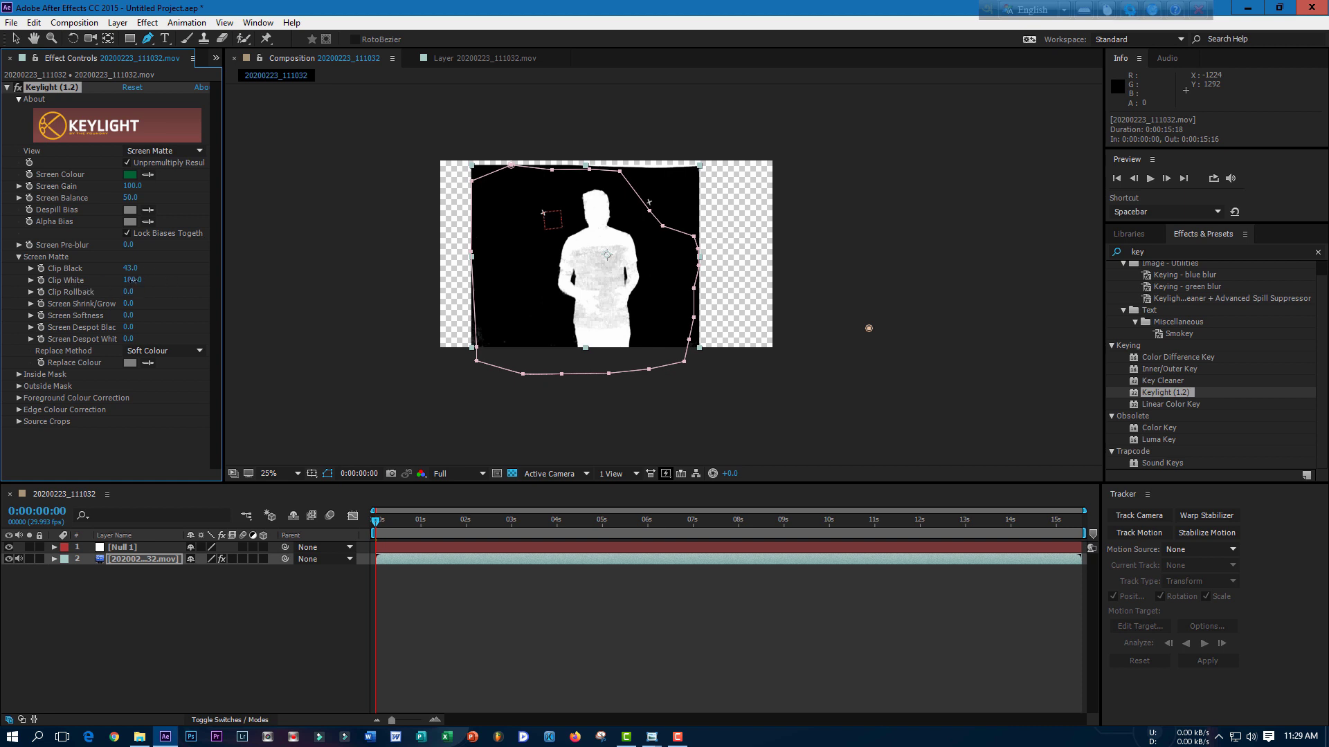
drag(132, 280, 124, 280)
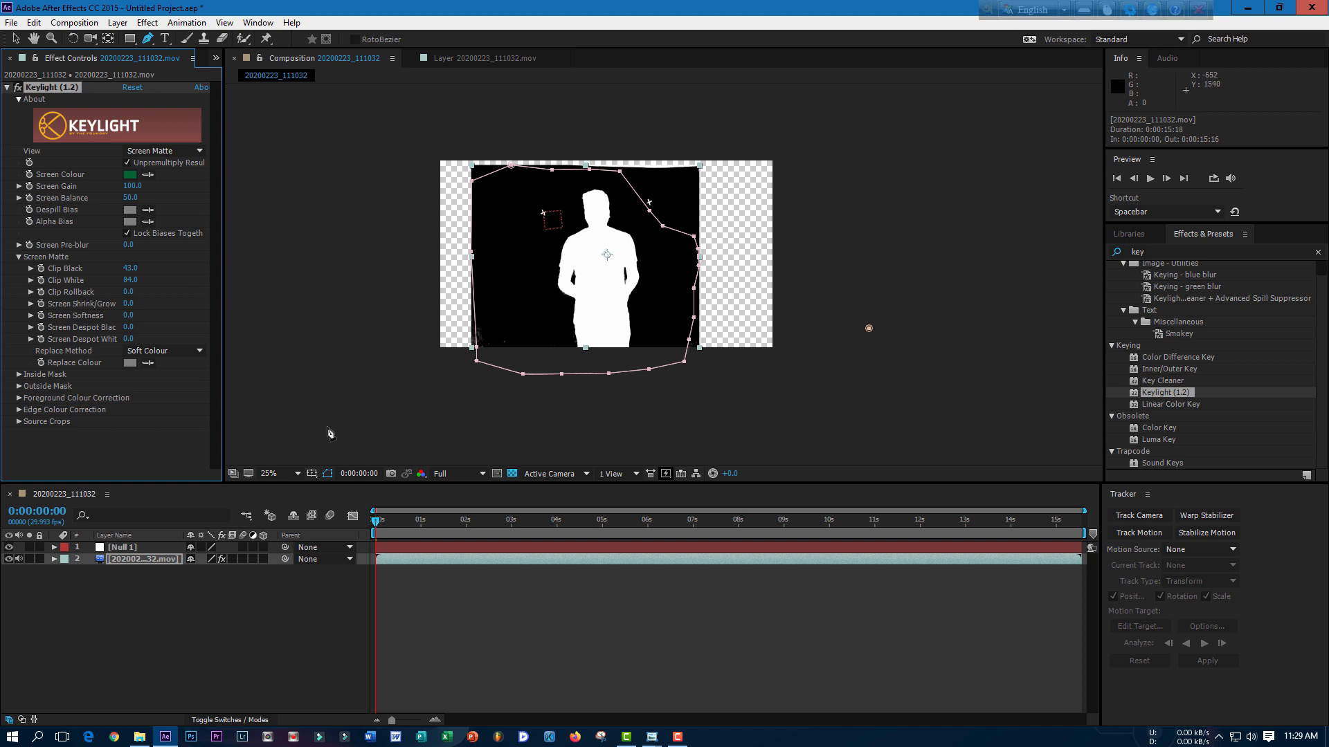
click(173, 152)
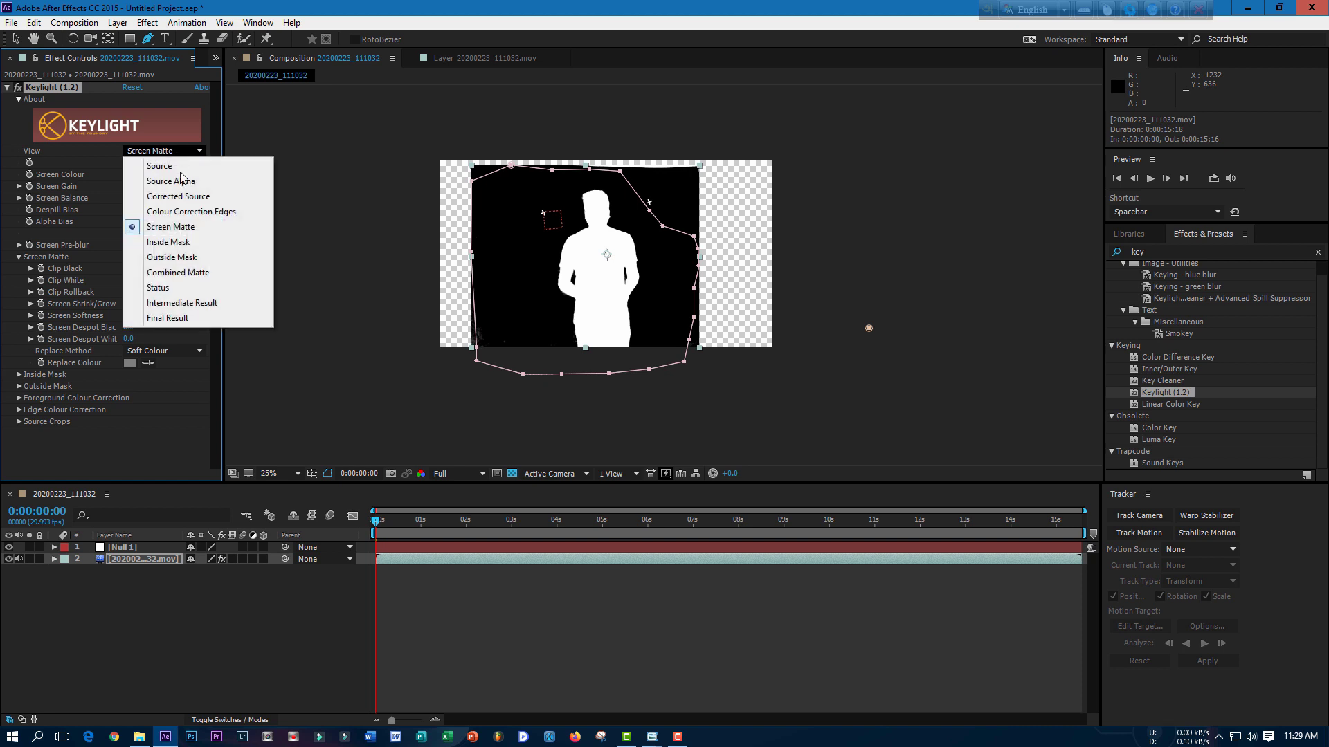
click(175, 323)
click(785, 390)
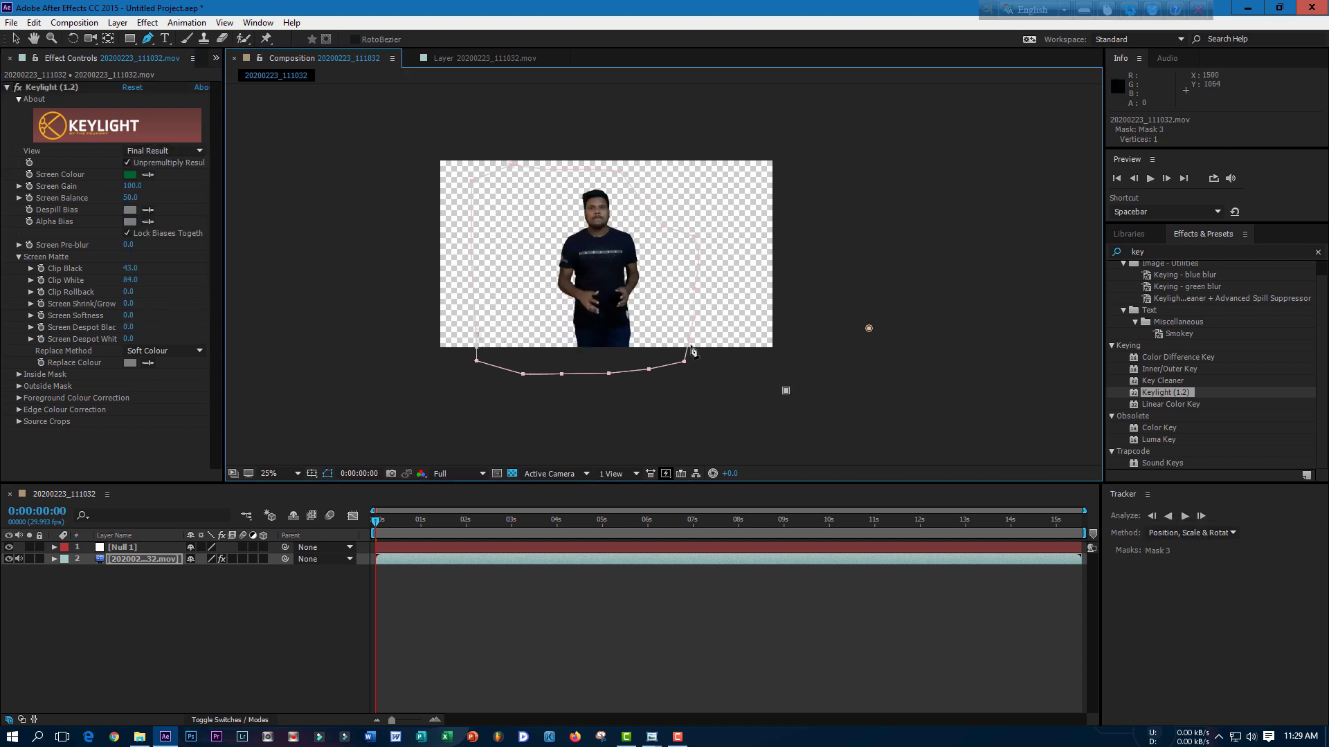
Zoom the viewer to inspect the key, deselect the footage, and show the Project panel.
key(period)
key(period)
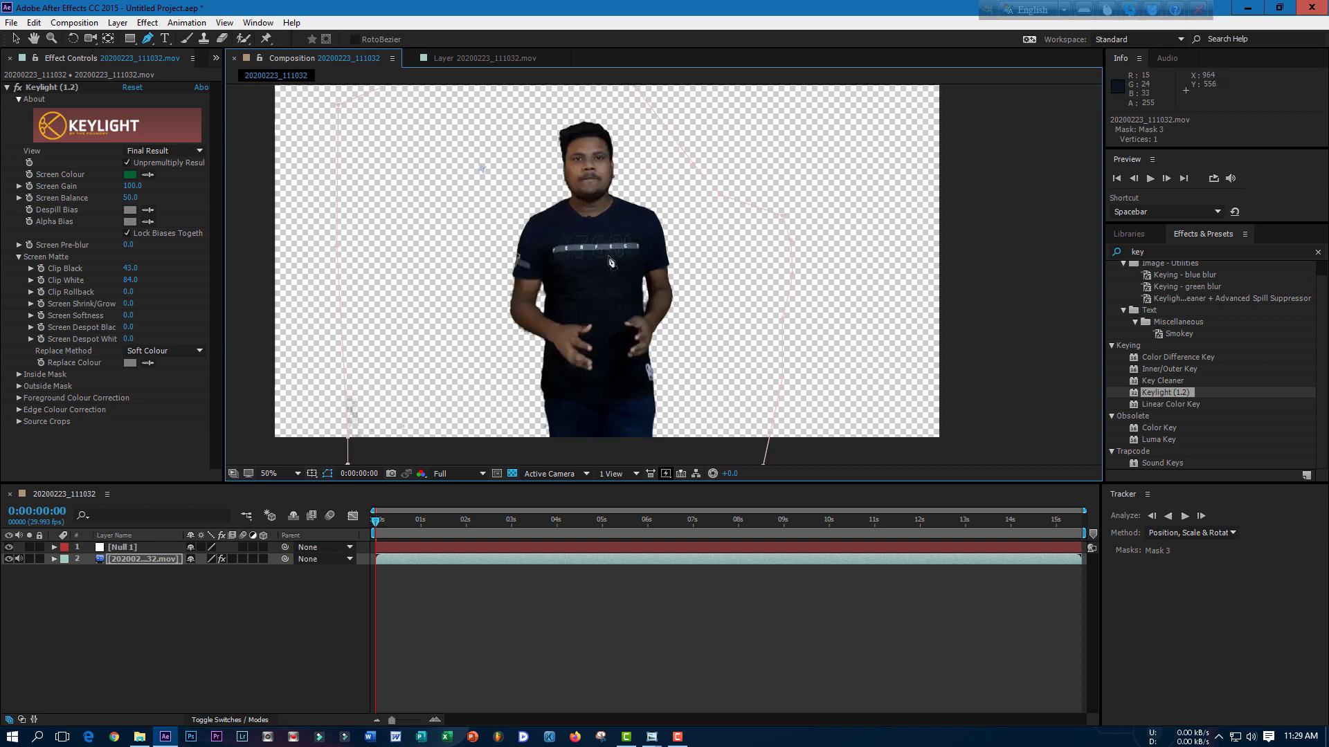
key(period)
key(comma)
key(comma)
key(comma)
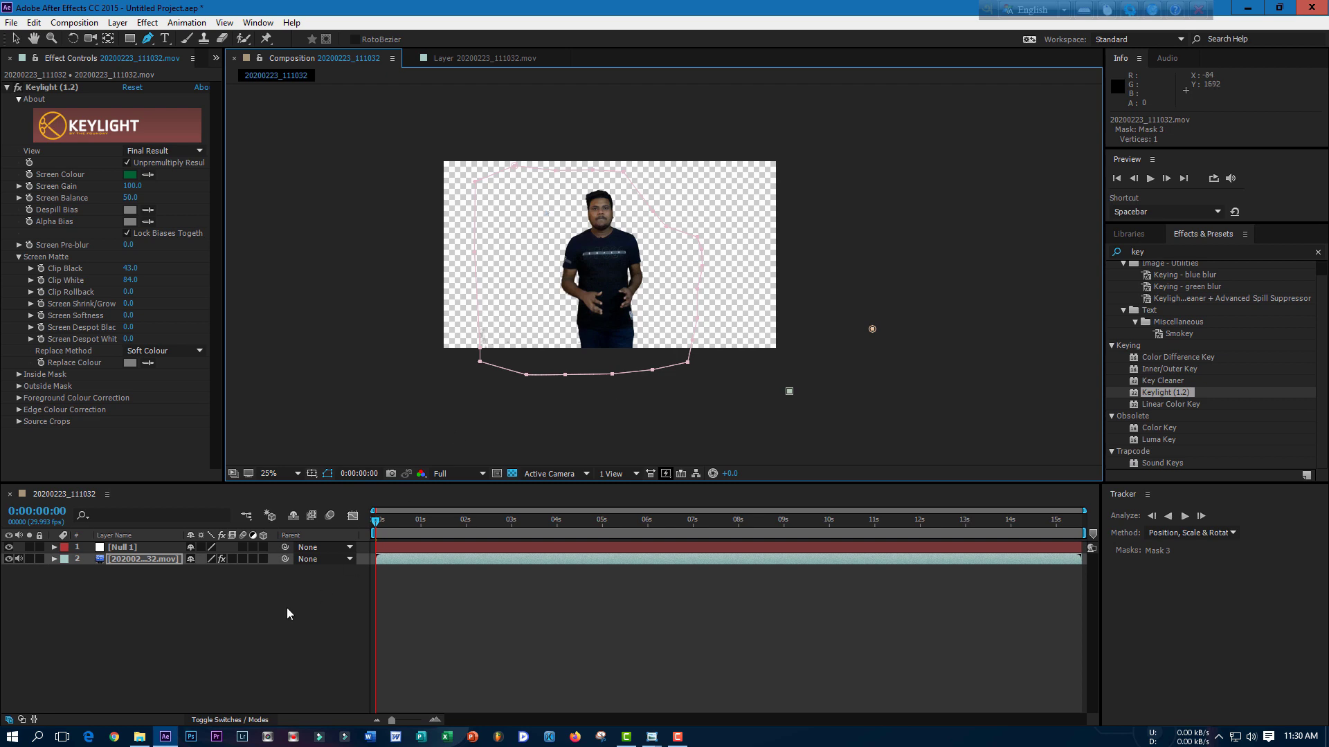
click(267, 638)
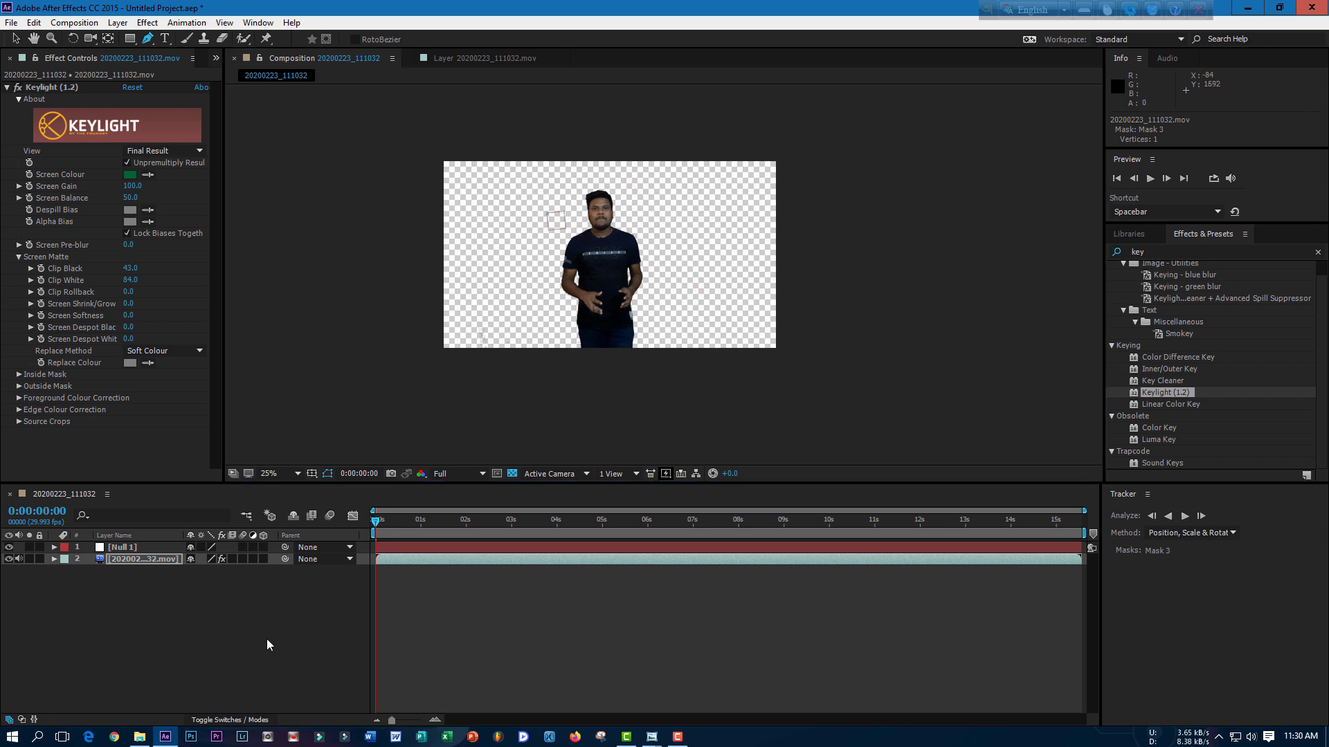
click(215, 58)
click(243, 81)
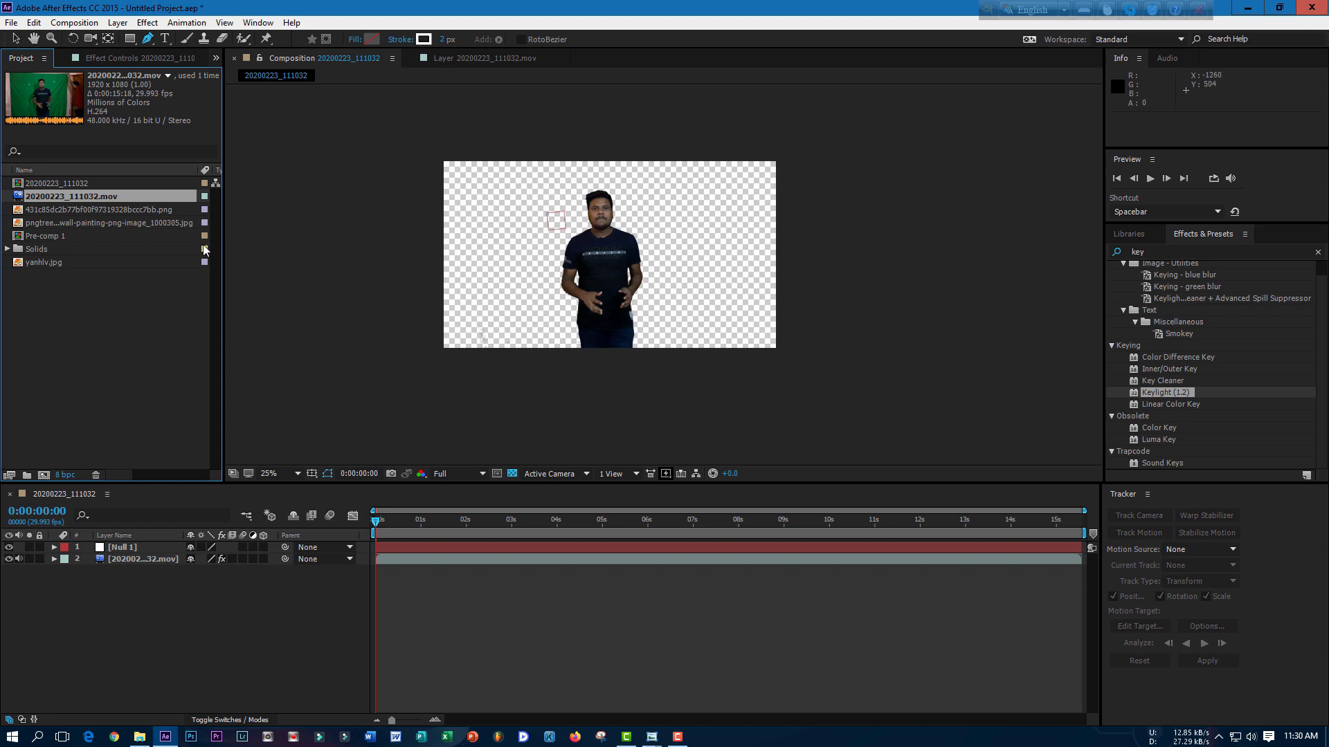
Add Pre-comp 1 below the footage, scale it up to fill the frame, and parent it to Null 1.
click(48, 237)
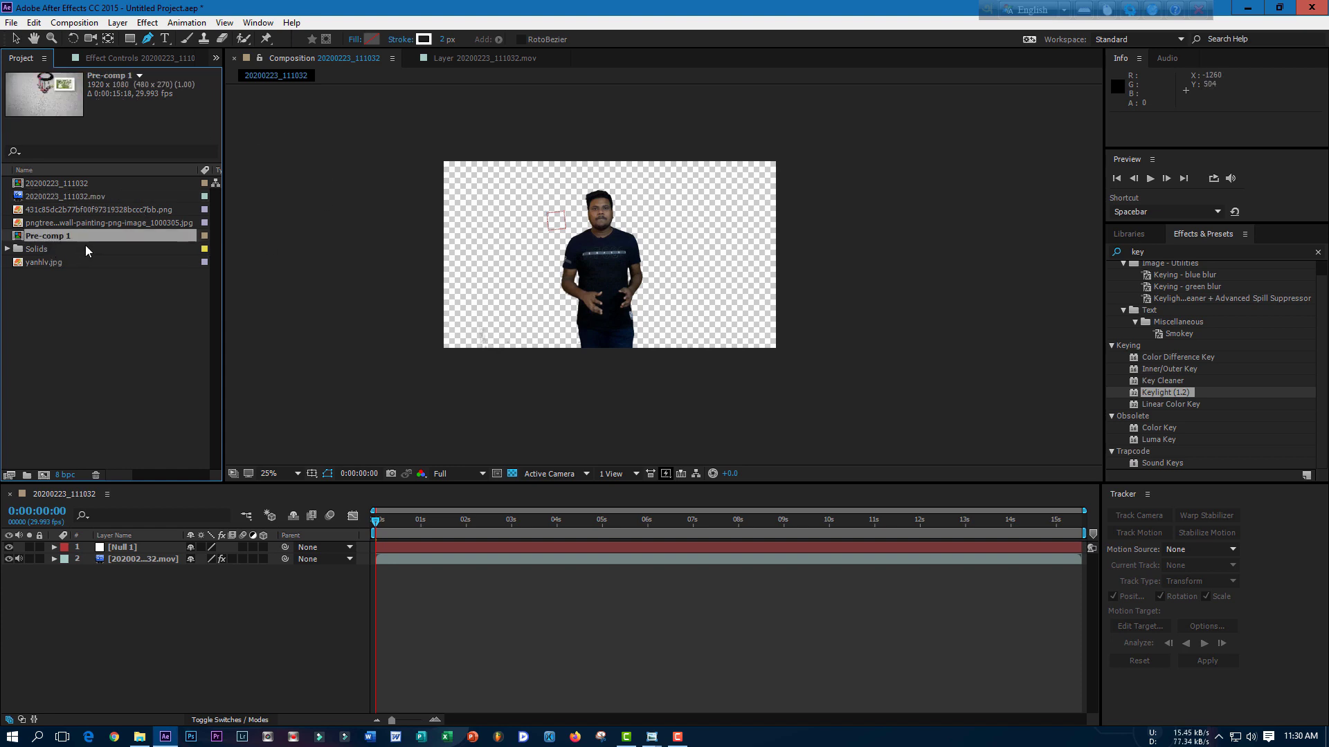
mouse_move(51, 236)
mouse_down()
mouse_move(143, 409)
mouse_move(159, 582)
mouse_up()
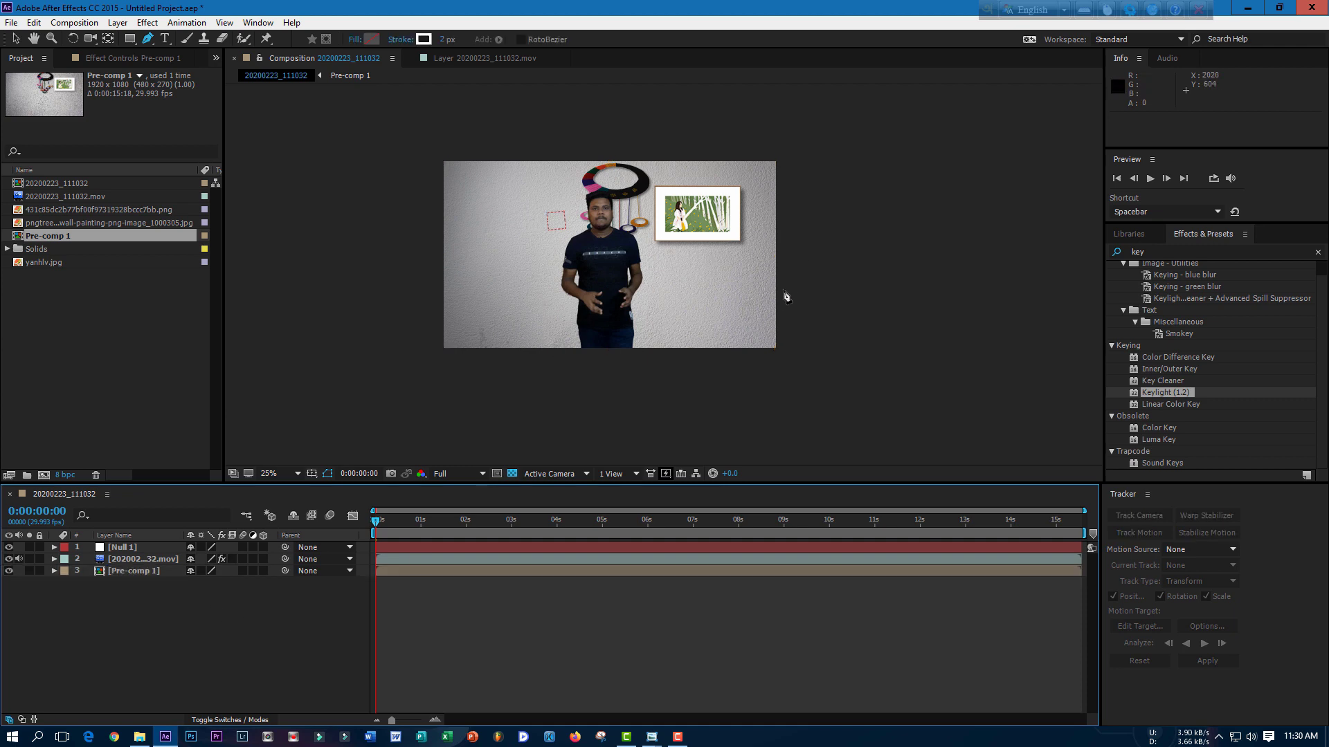
click(138, 571)
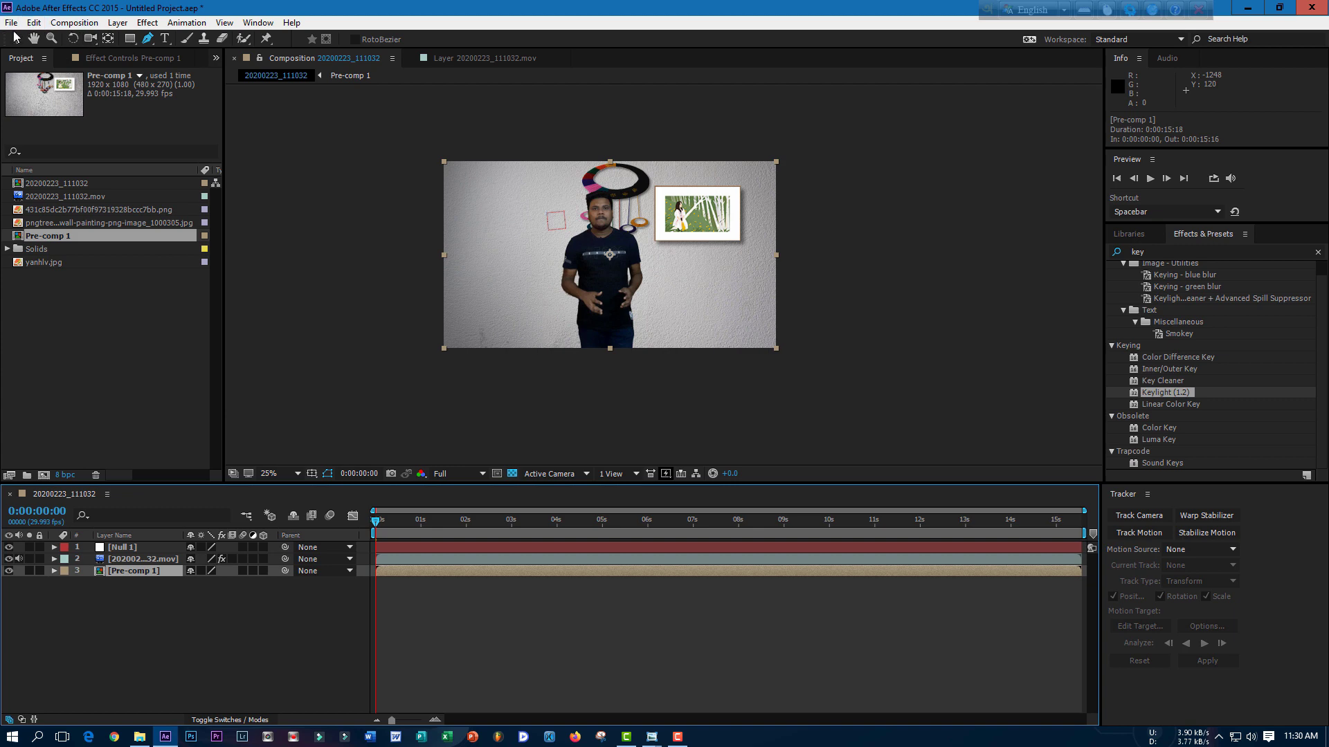
click(16, 38)
drag(776, 349, 808, 400)
click(152, 574)
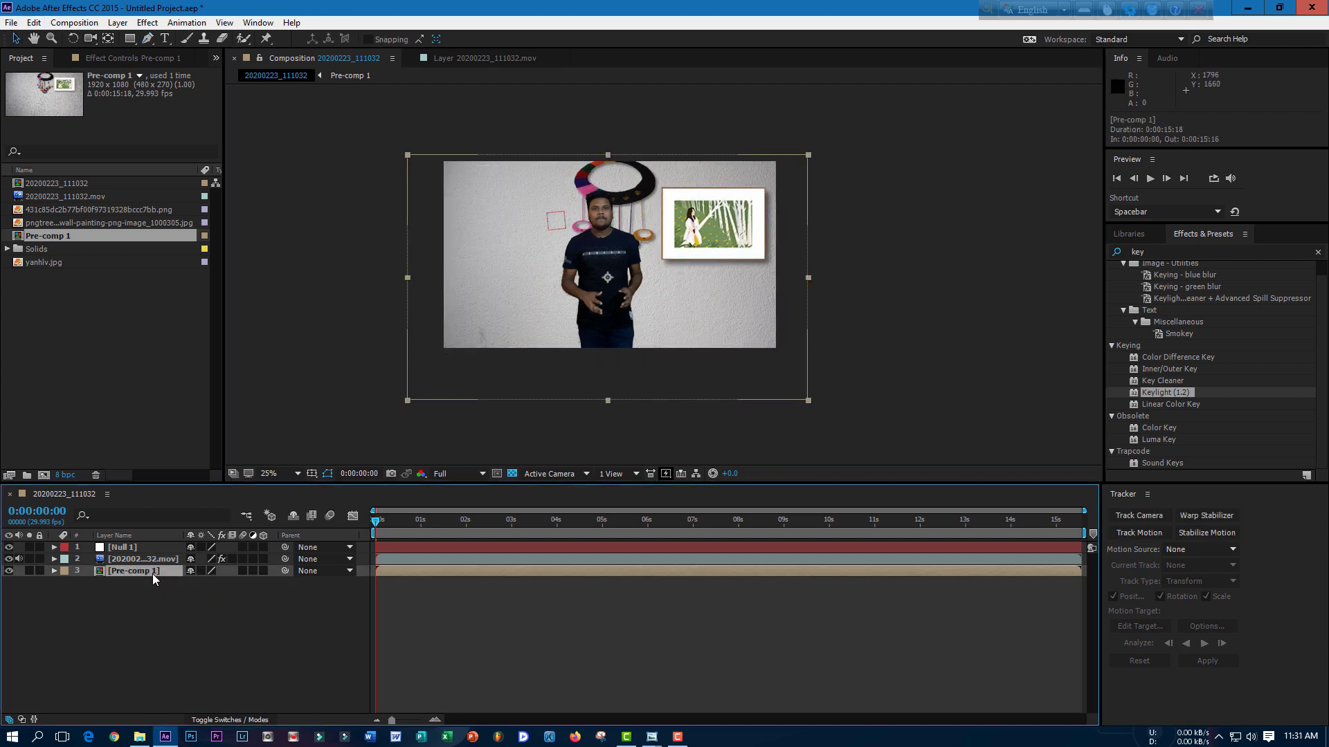
mouse_move(285, 571)
mouse_down()
mouse_move(208, 569)
mouse_move(178, 550)
mouse_up()
drag(182, 545, 182, 546)
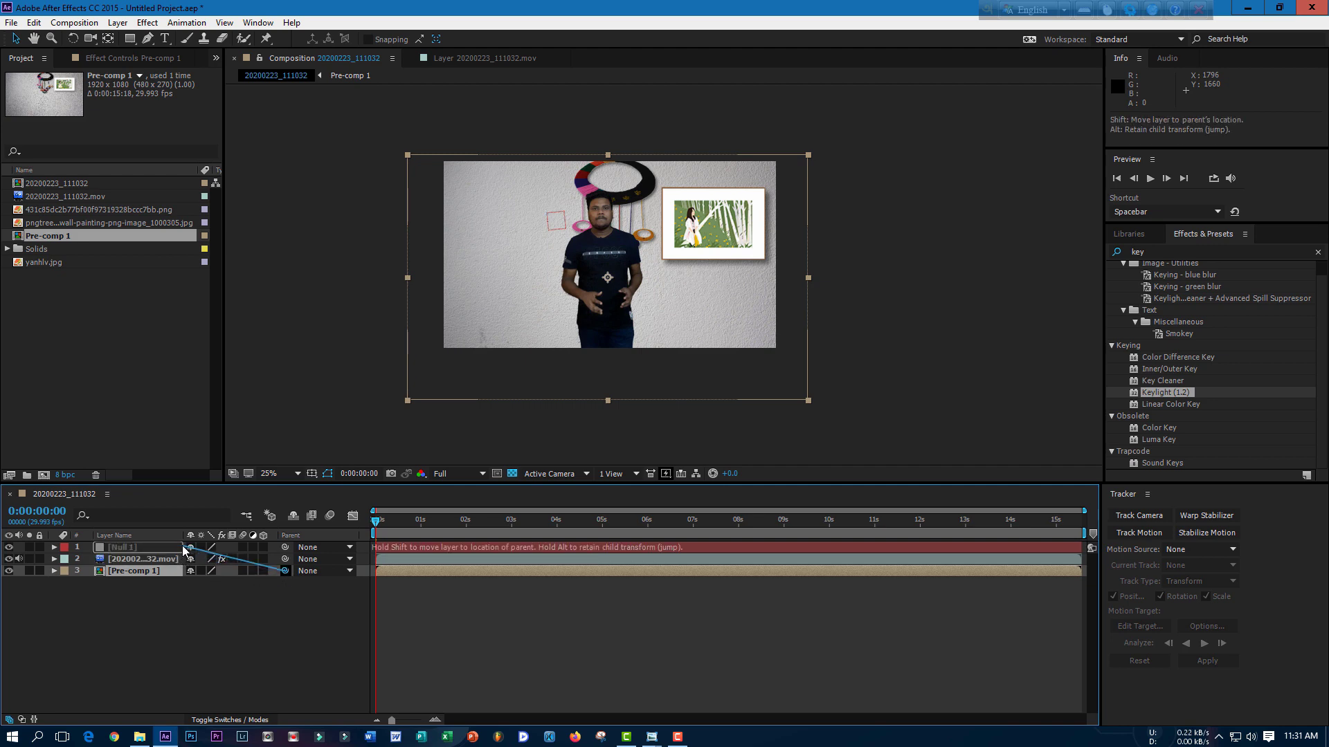
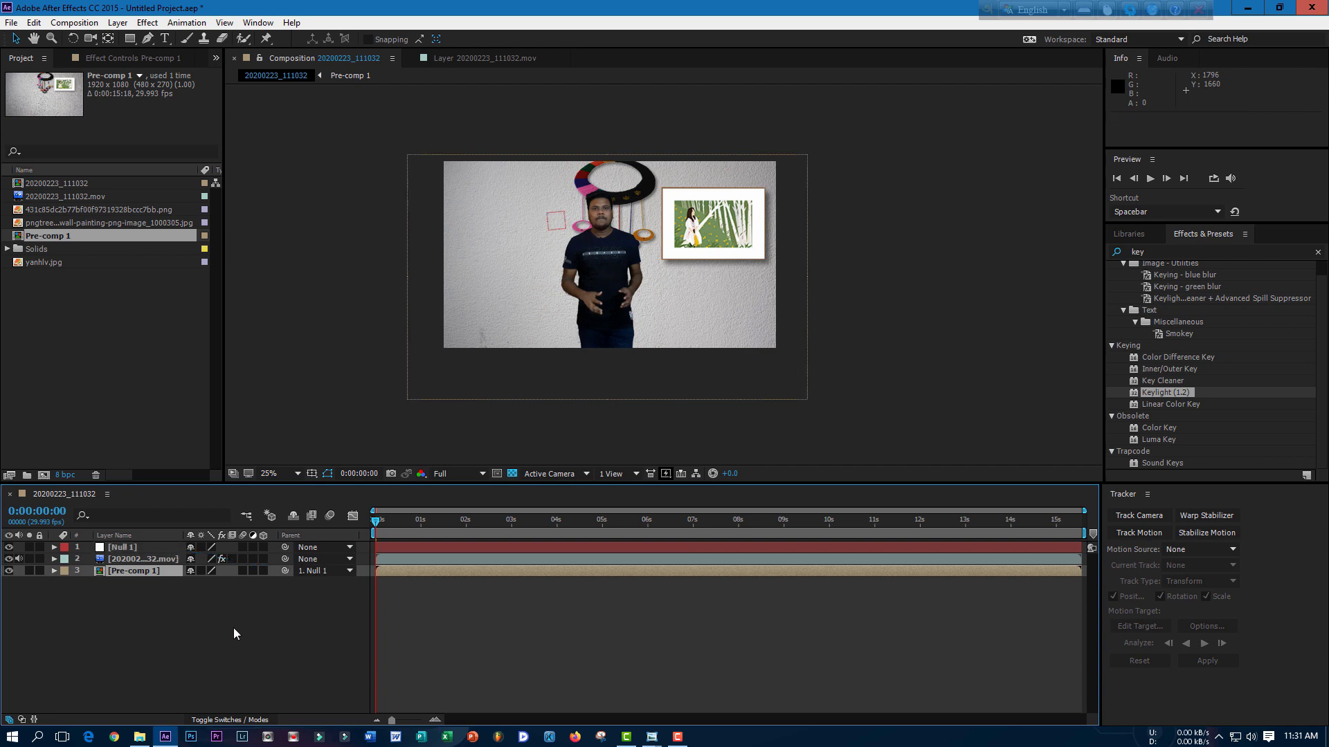
Play back the composite from near the start to check the key, stopping around 7 seconds.
click(234, 628)
click(390, 526)
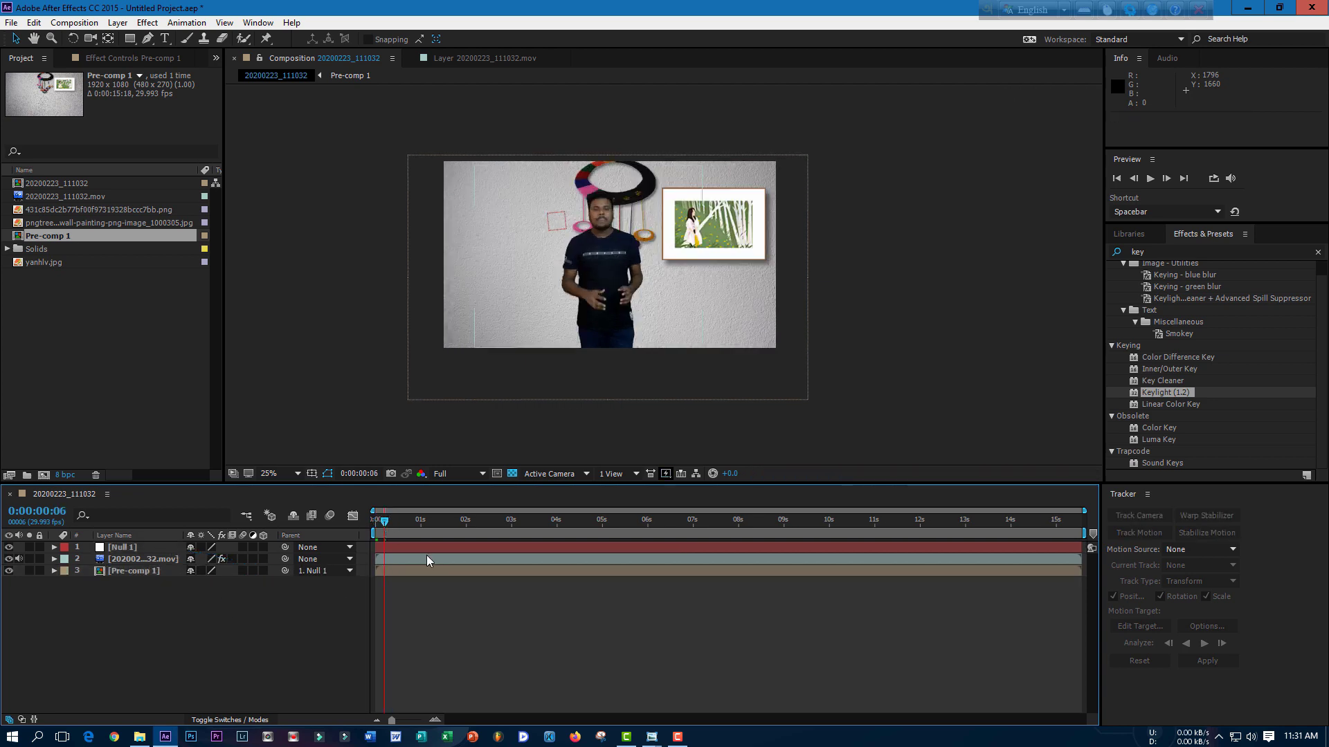
key(space)
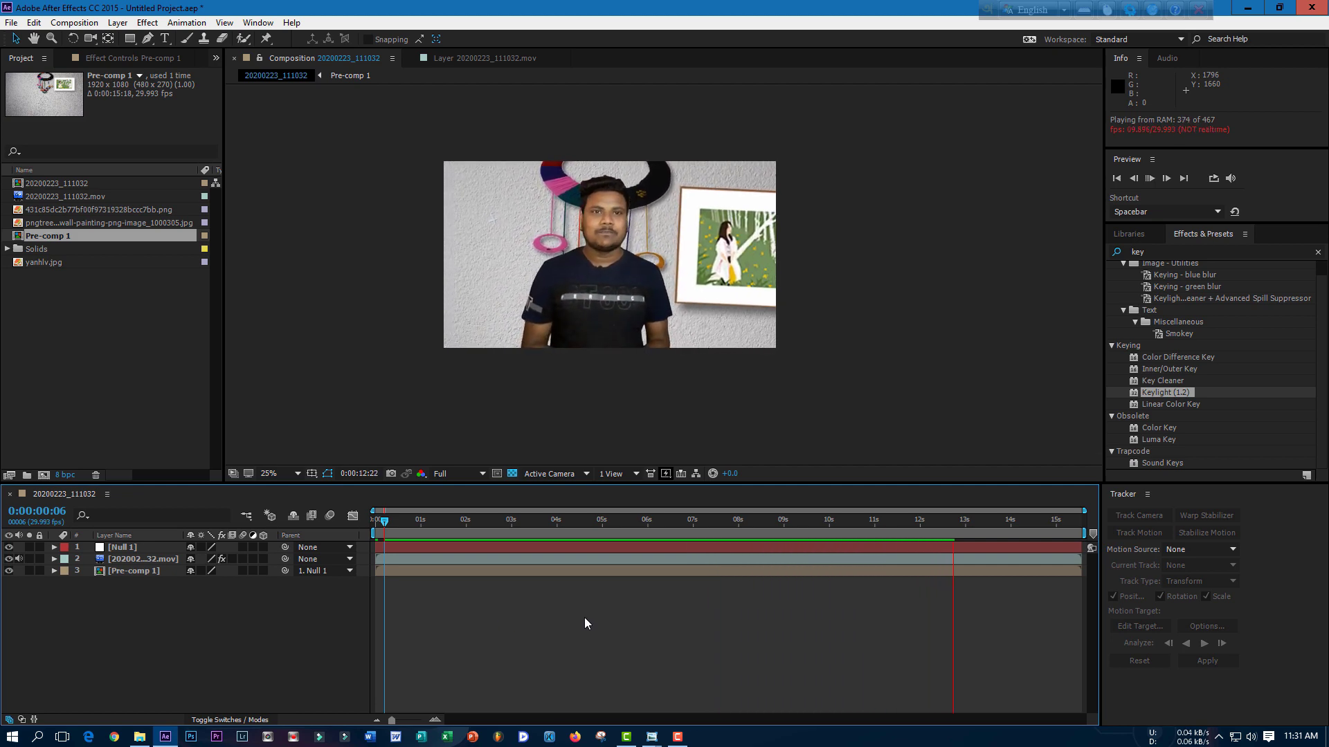
mouse_move(422, 522)
mouse_down()
mouse_move(717, 533)
mouse_move(376, 536)
mouse_up()
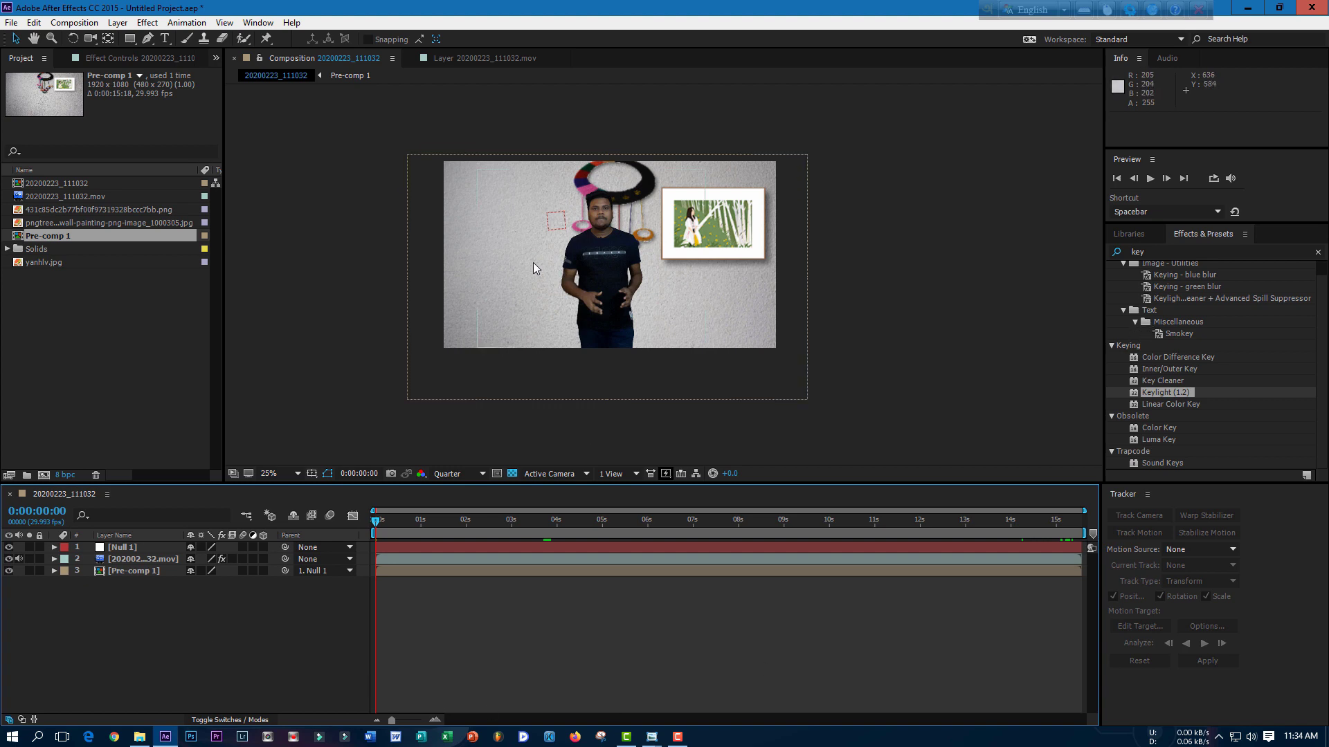
Apply Curves to the presenter .mov layer and lift the RGB curve to brighten him.
click(161, 562)
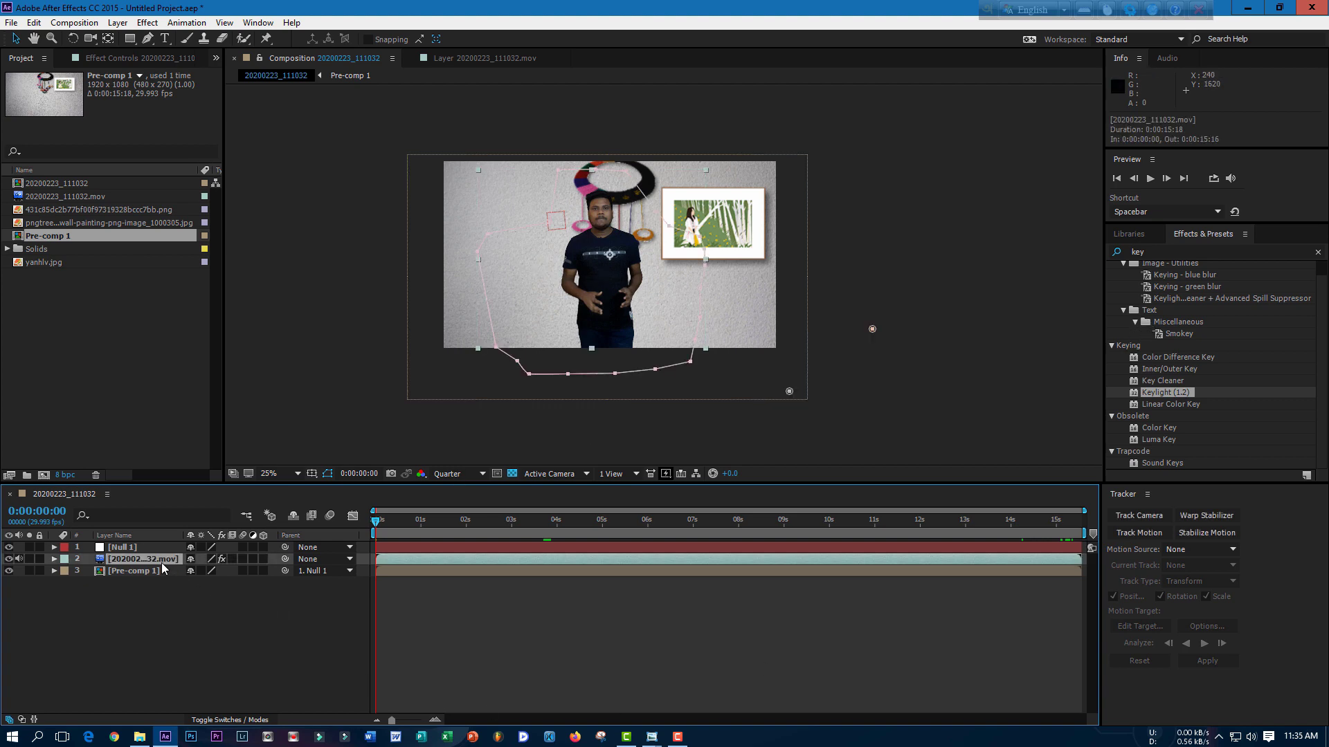
click(1162, 251)
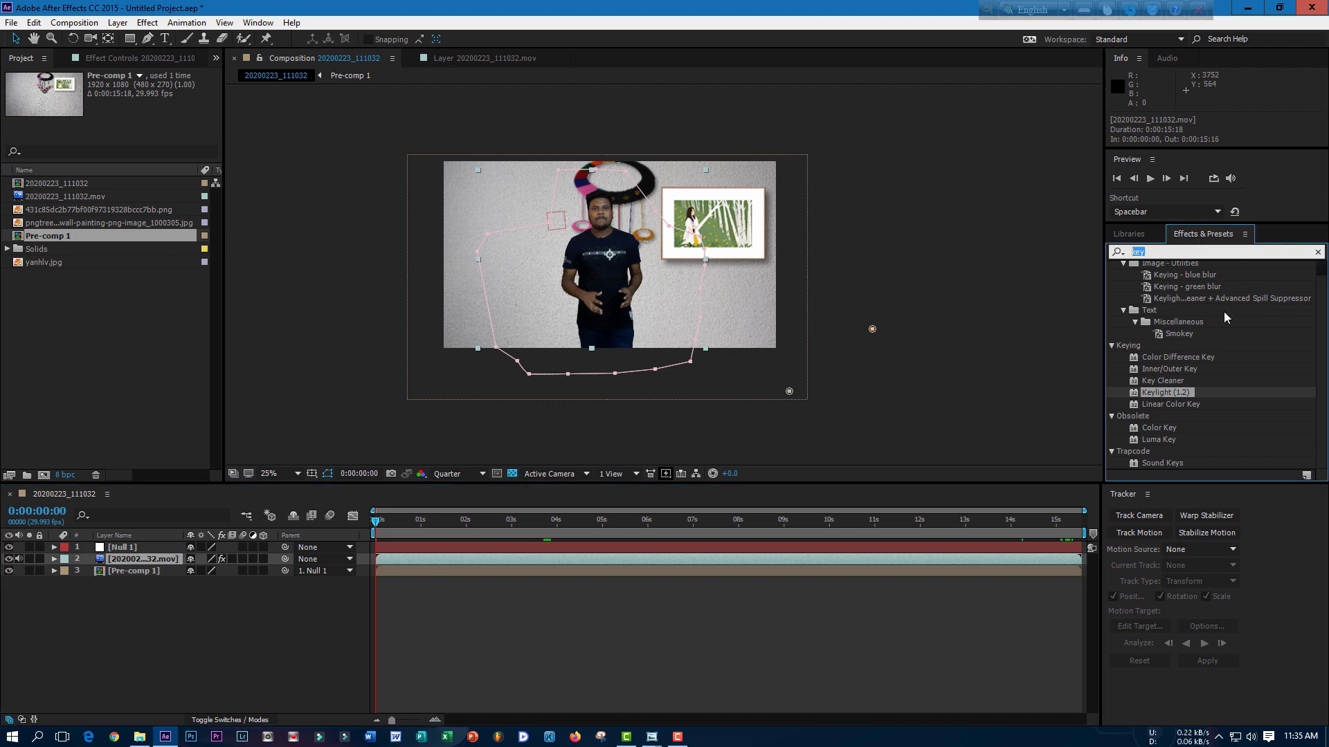
text(curv)
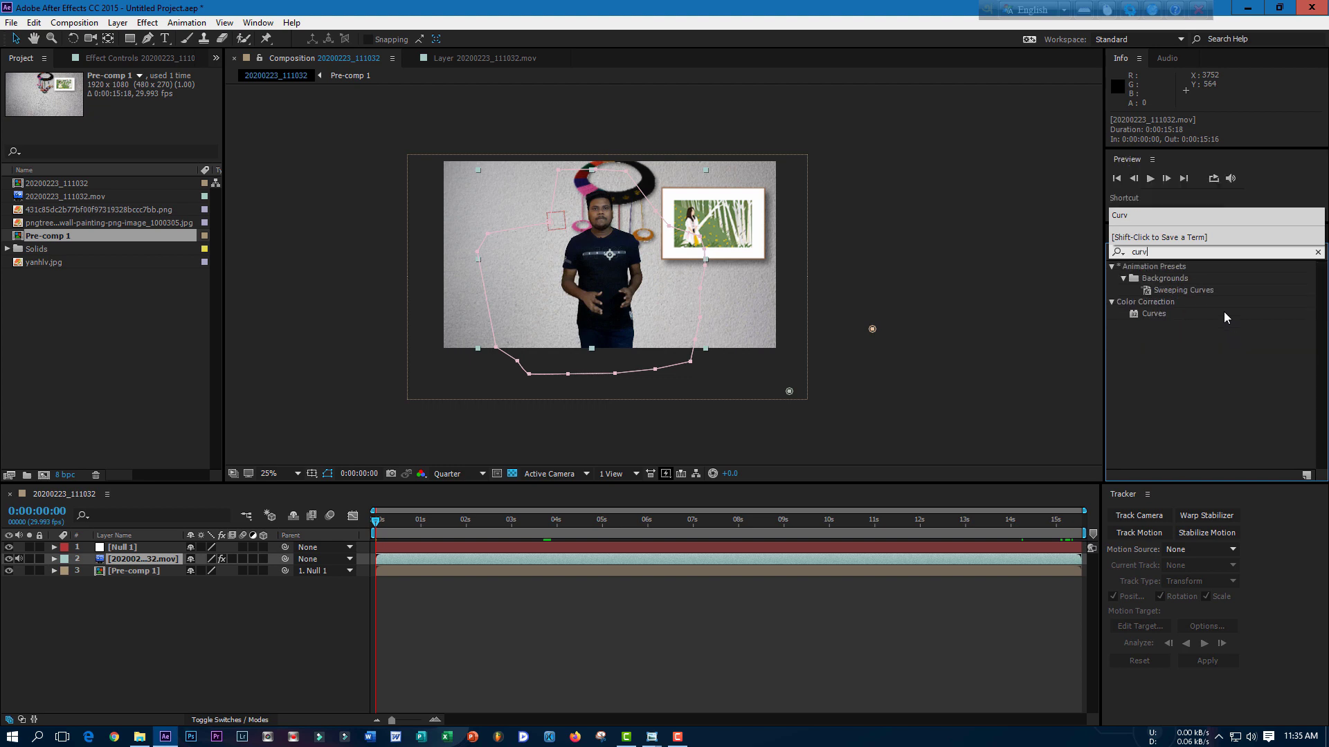
mouse_move(1165, 313)
mouse_down()
mouse_move(592, 322)
mouse_move(168, 557)
mouse_up()
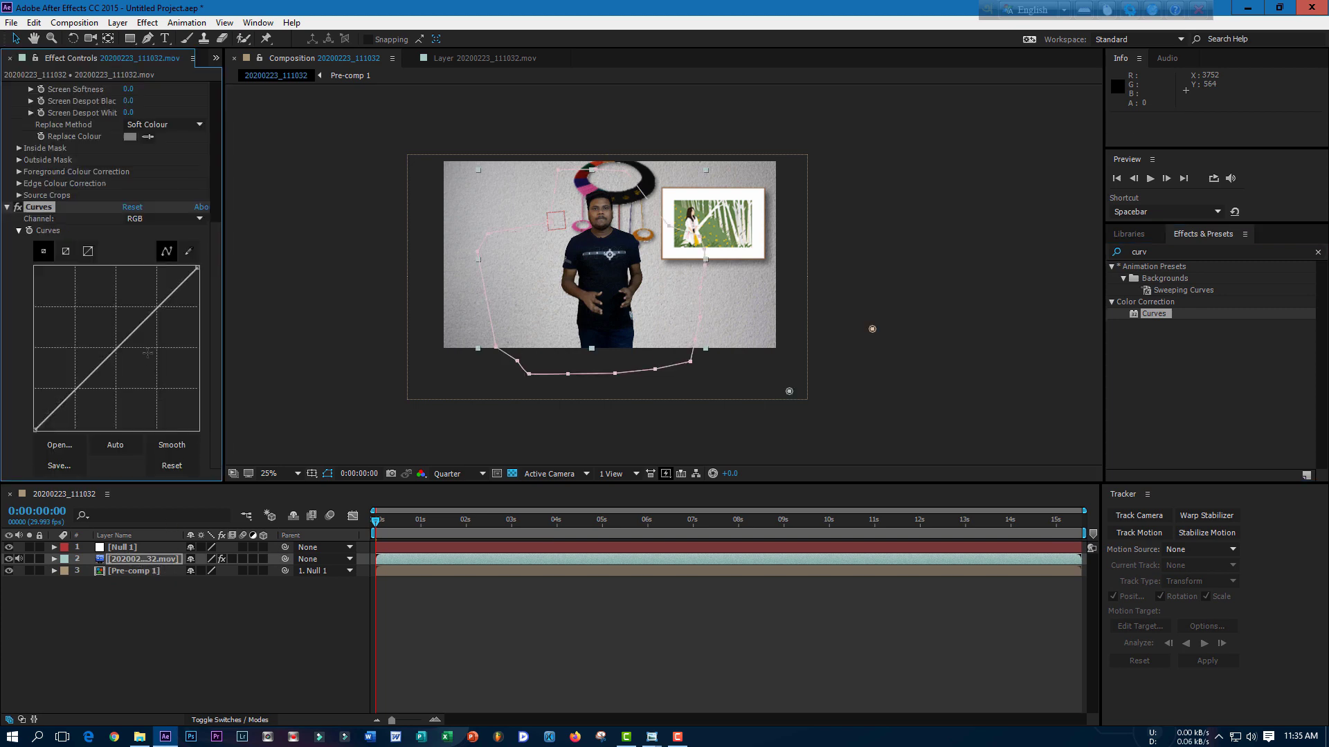
drag(131, 335, 113, 325)
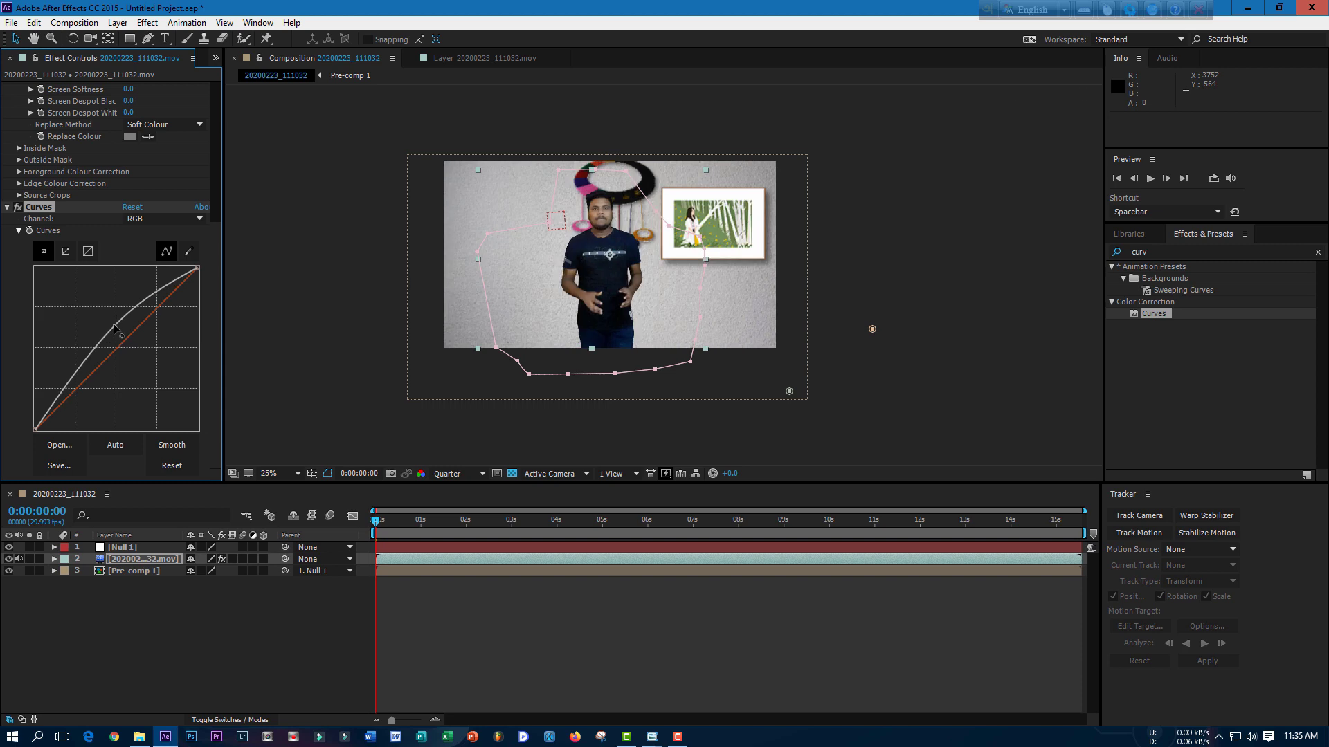
click(310, 292)
scroll(595, 252, up, 4)
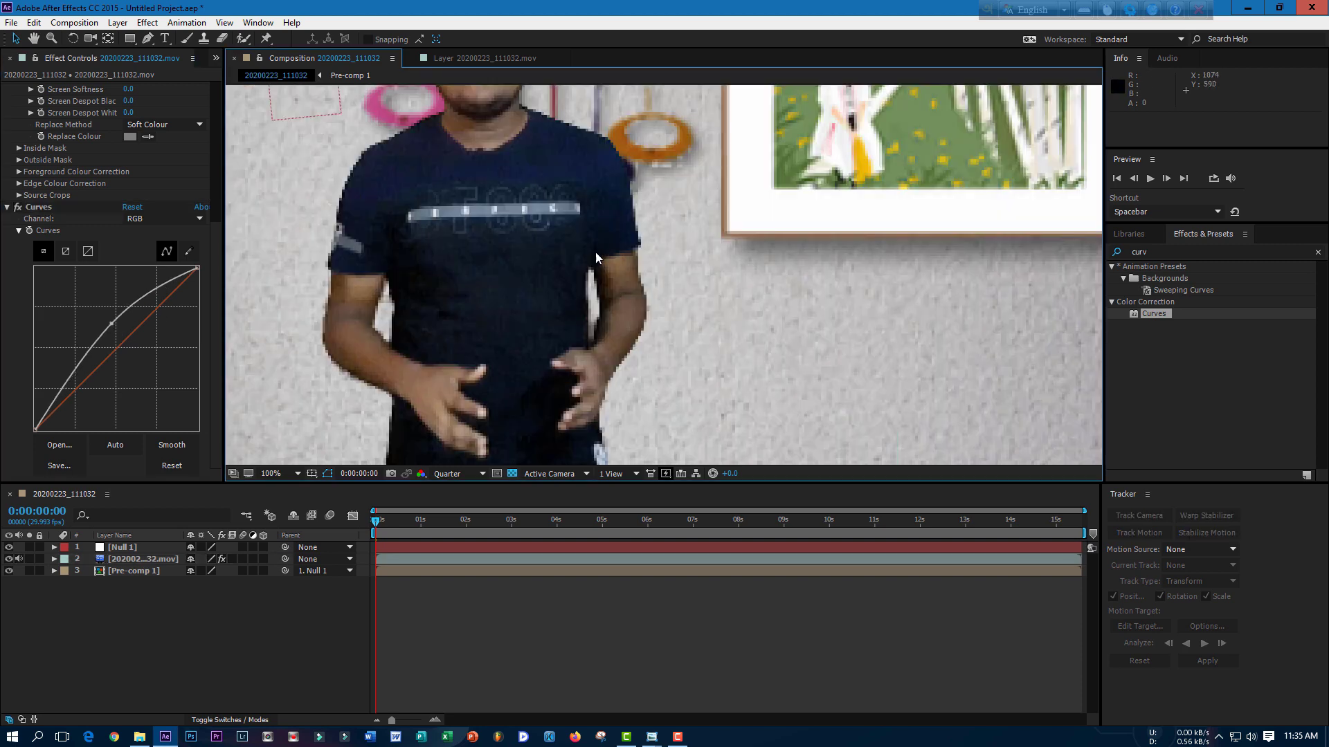
scroll(628, 268, down, 2)
scroll(693, 281, down, 2)
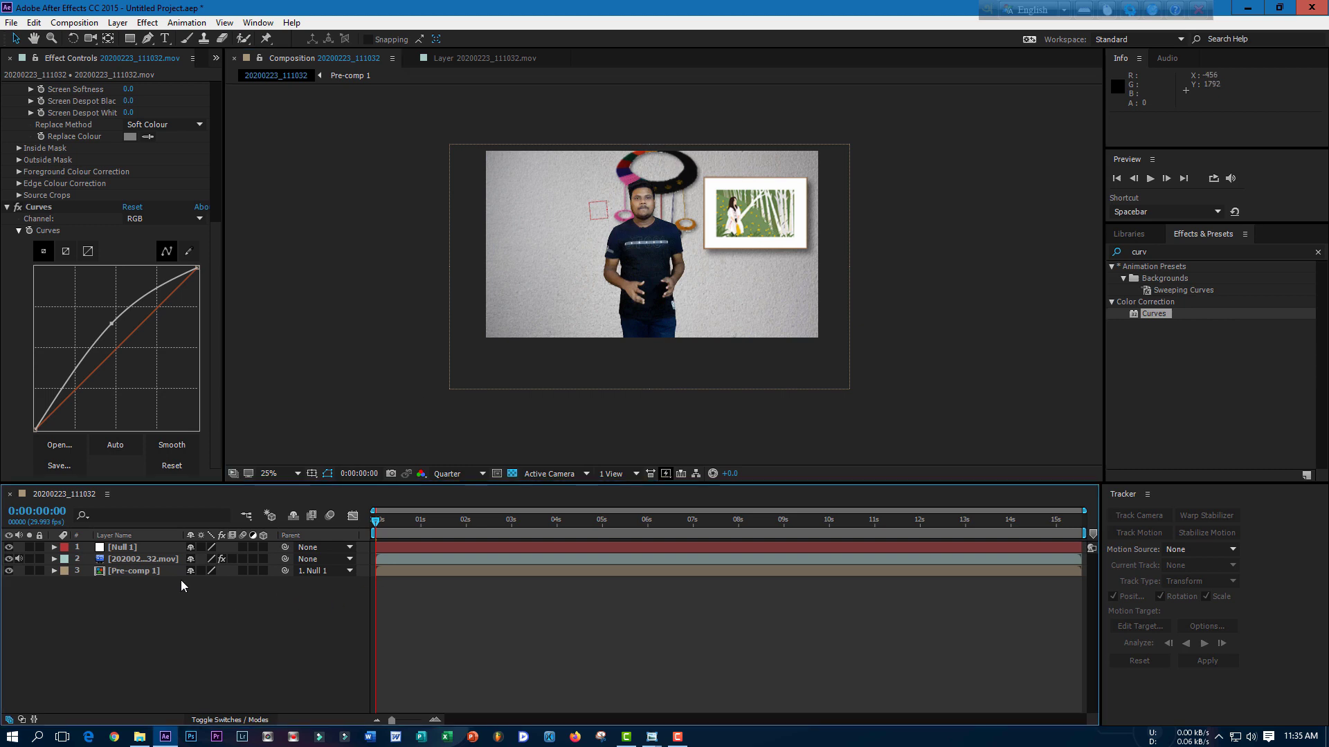
Add Curves to Pre-comp 1 and pull its RGB curve down to darken the wall.
click(144, 572)
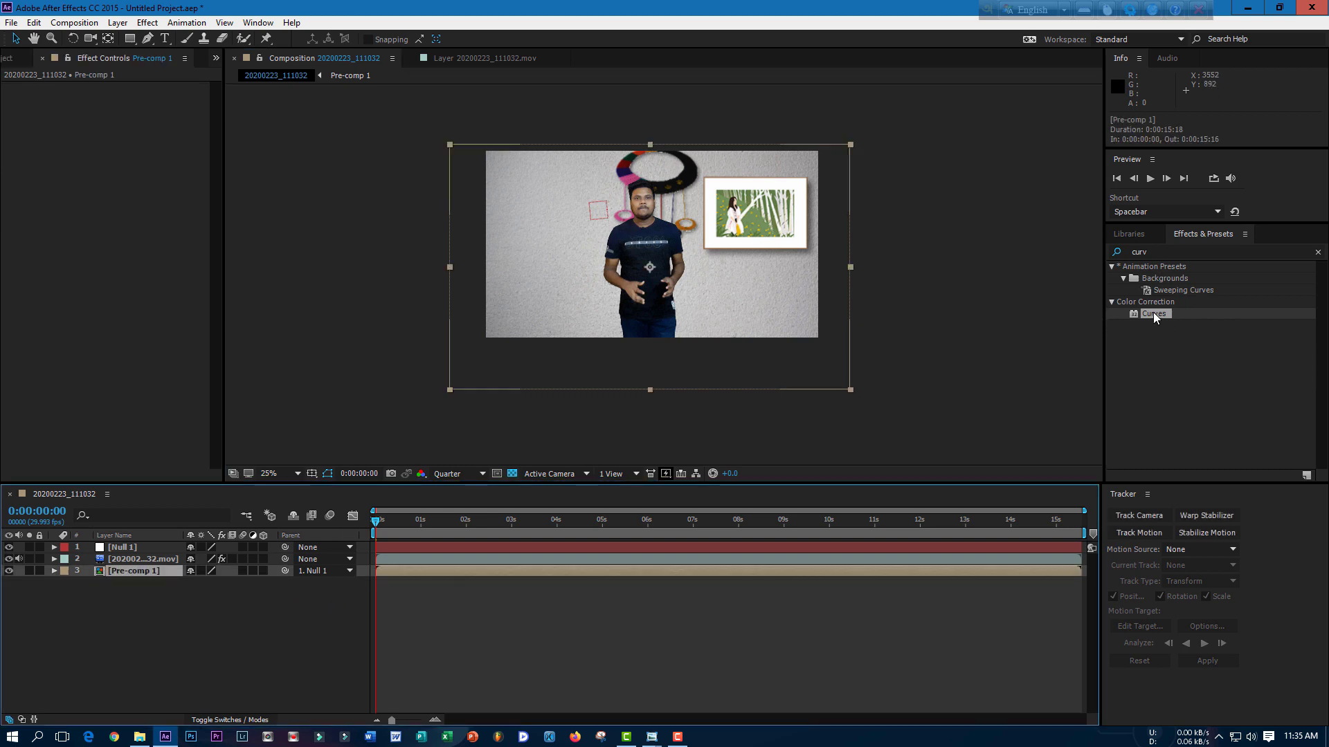
drag(1154, 317, 162, 574)
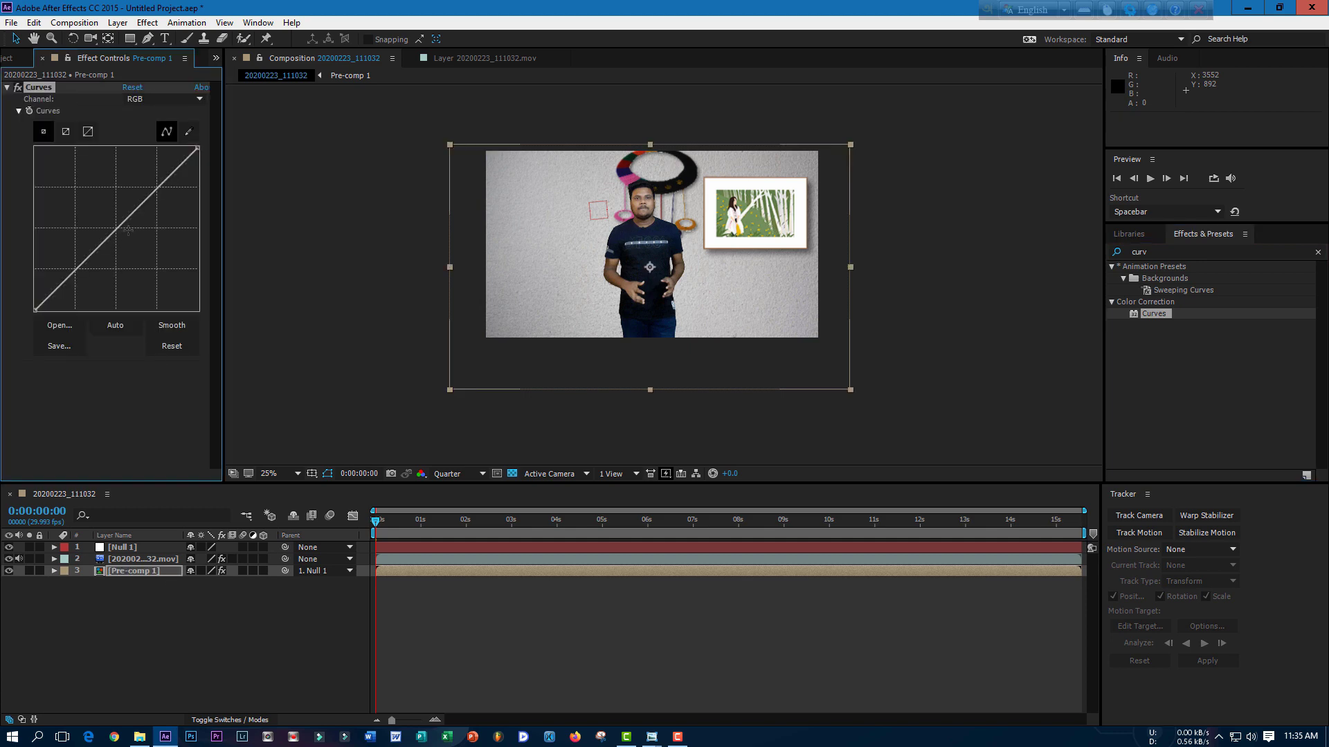
drag(128, 230, 125, 240)
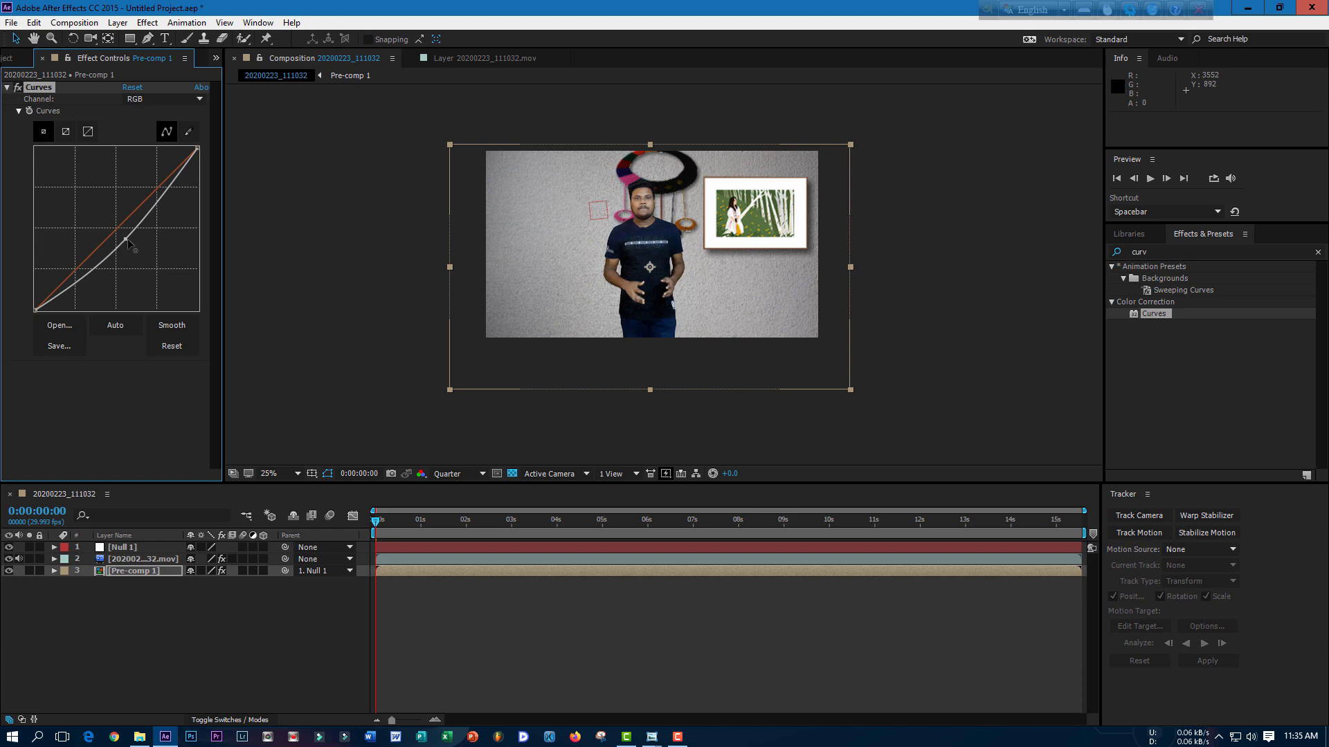
click(516, 292)
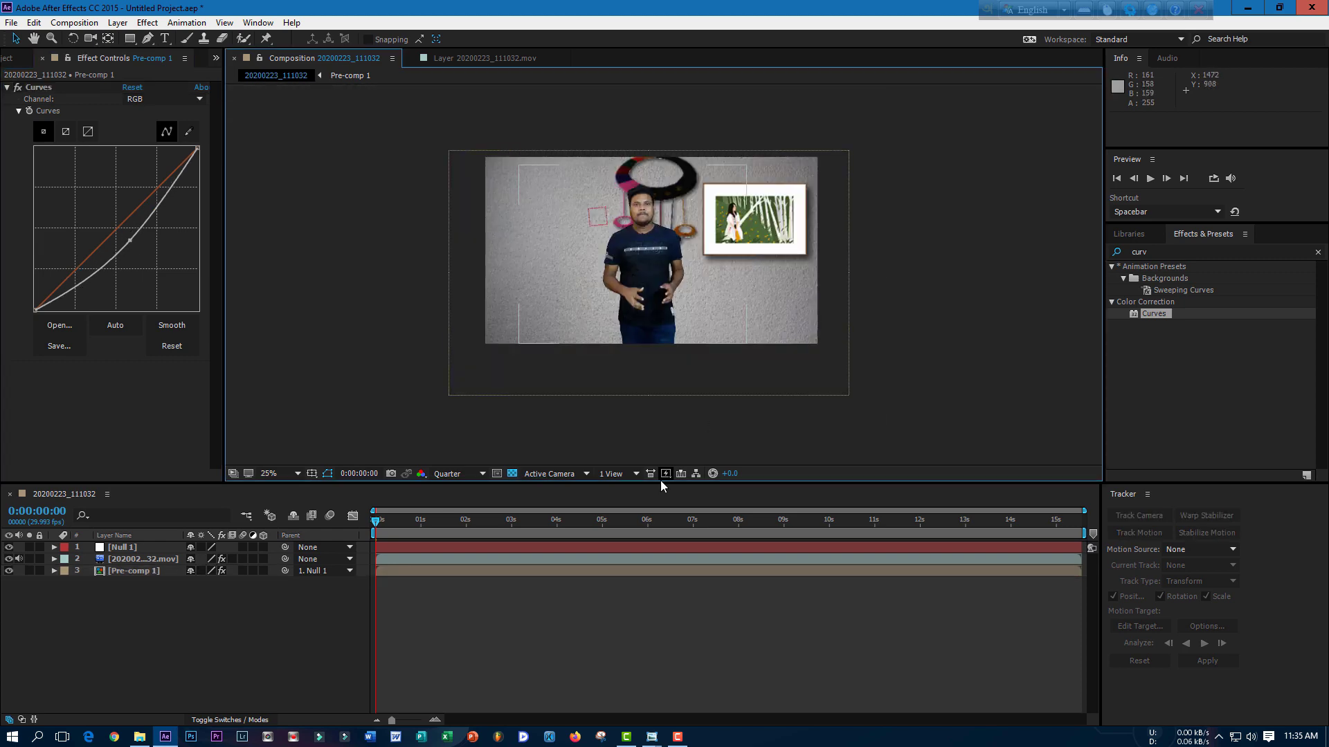
click(166, 635)
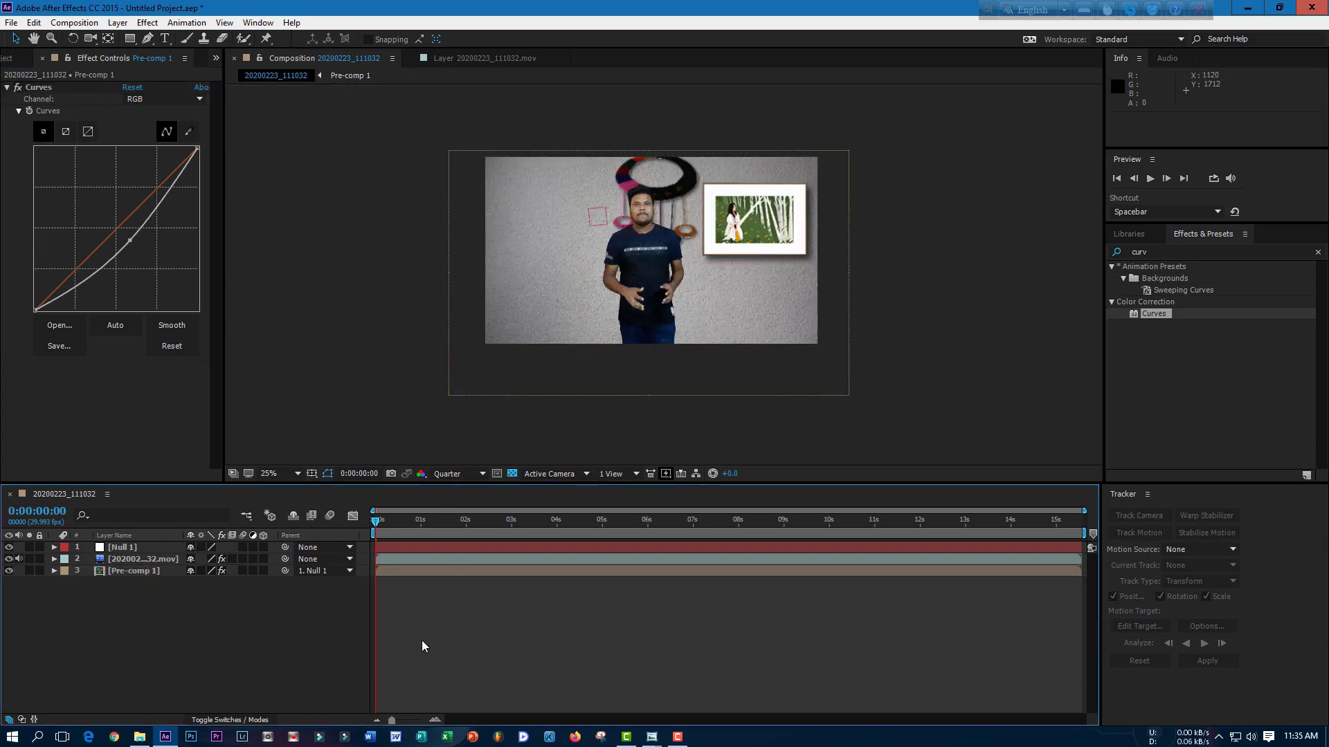
Add a new full-frame black solid layer to the composition.
right_click(156, 611)
mouse_move(268, 487)
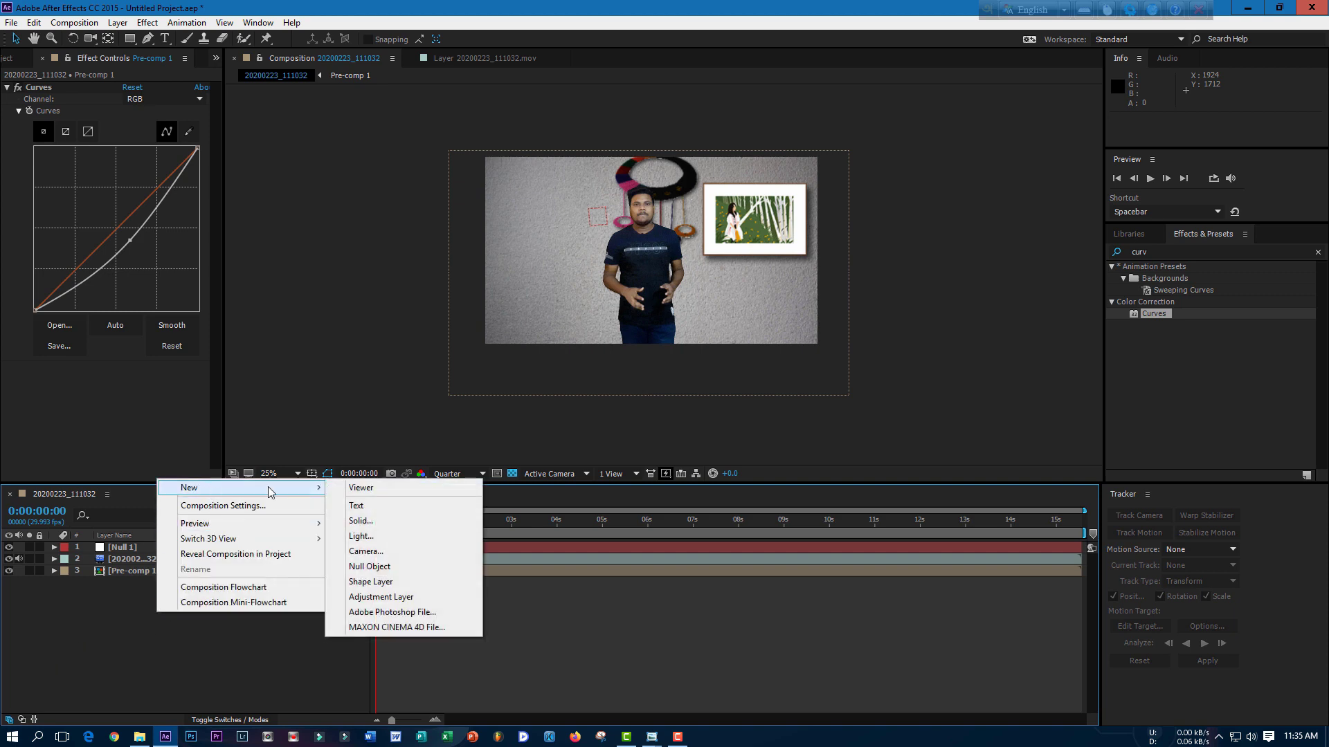
click(379, 523)
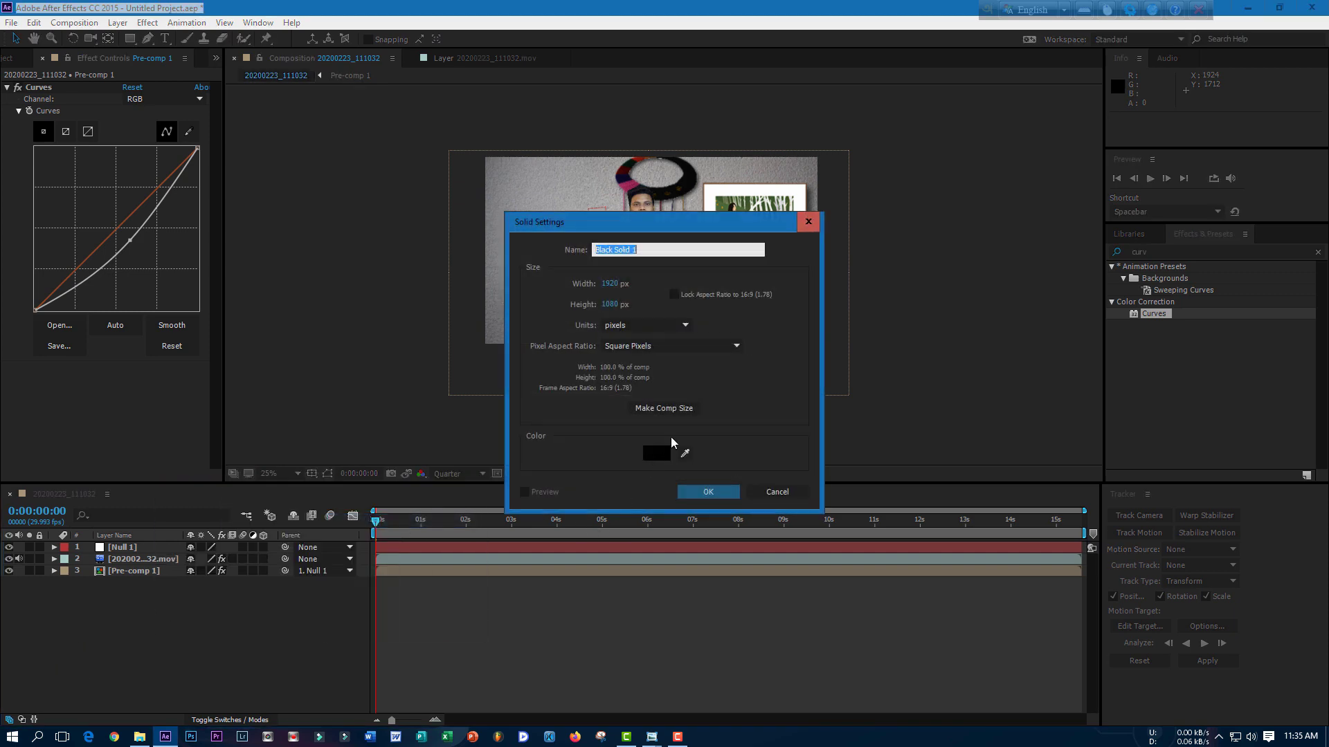
click(708, 492)
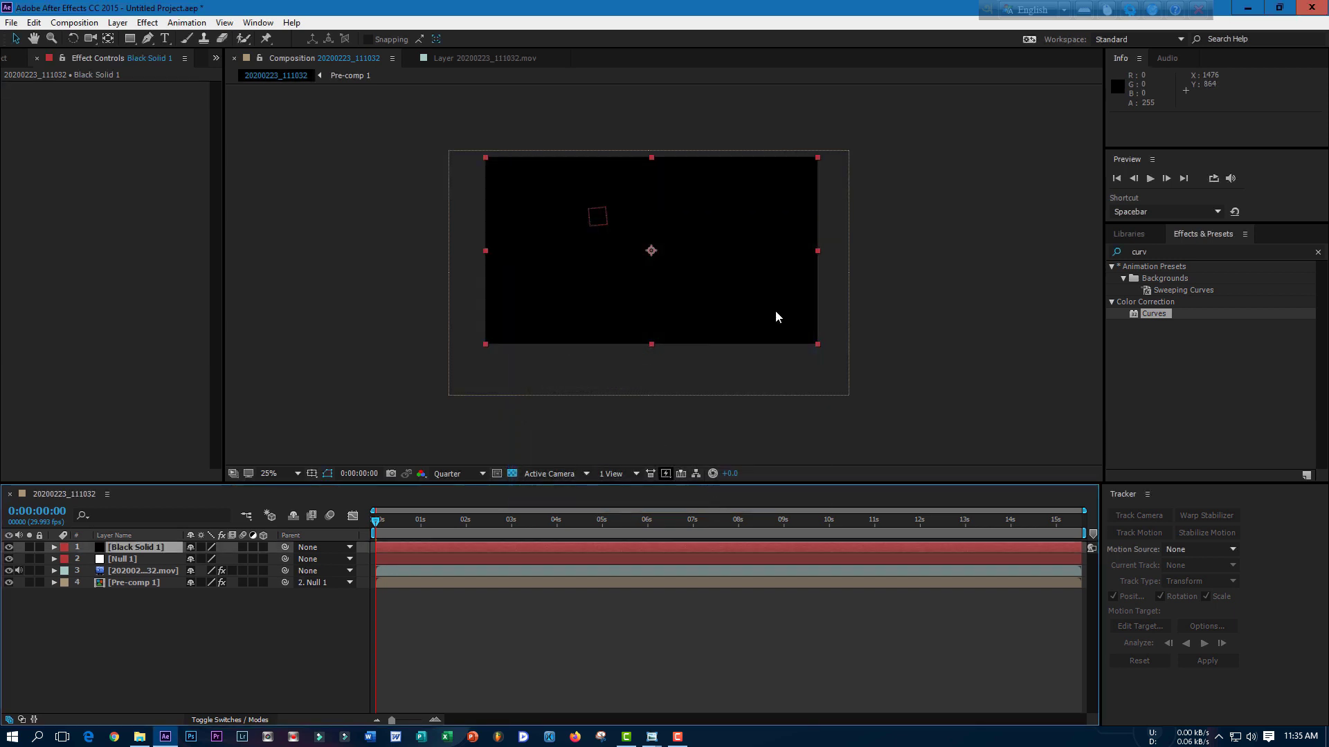
Move the black solid up as a top letterbox bar and a duplicate down as the bottom bar.
click(80, 638)
click(135, 547)
click(722, 291)
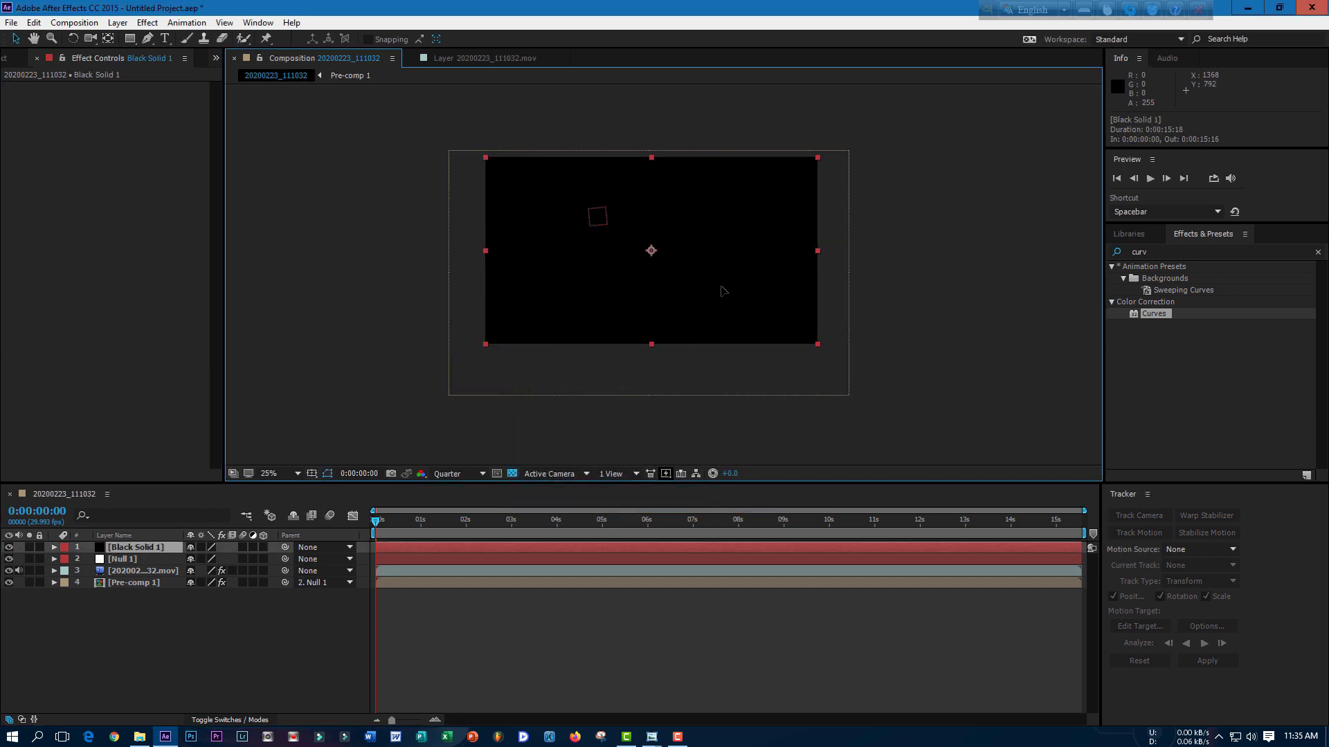
mouse_move(722, 291)
mouse_down()
mouse_move(794, 196)
mouse_move(726, 129)
mouse_up()
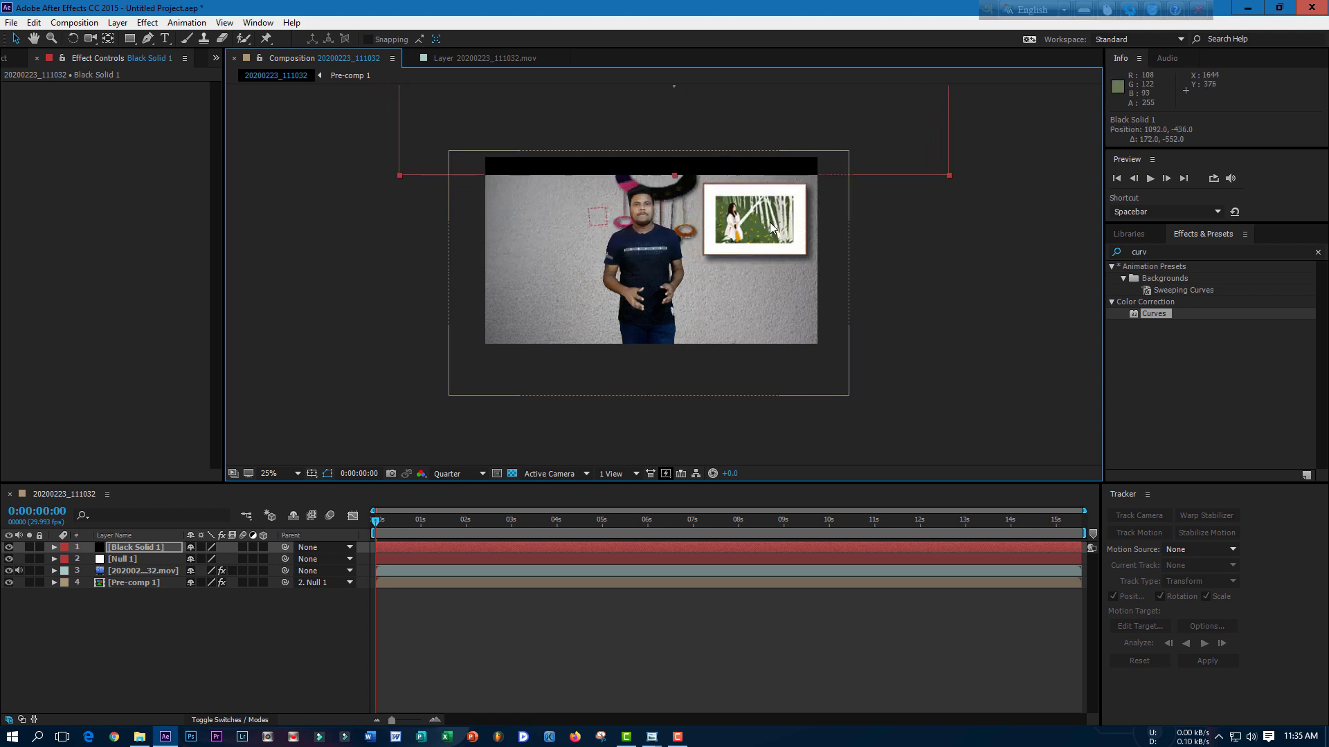
key(ctrl+d)
drag(725, 130, 659, 392)
click(935, 268)
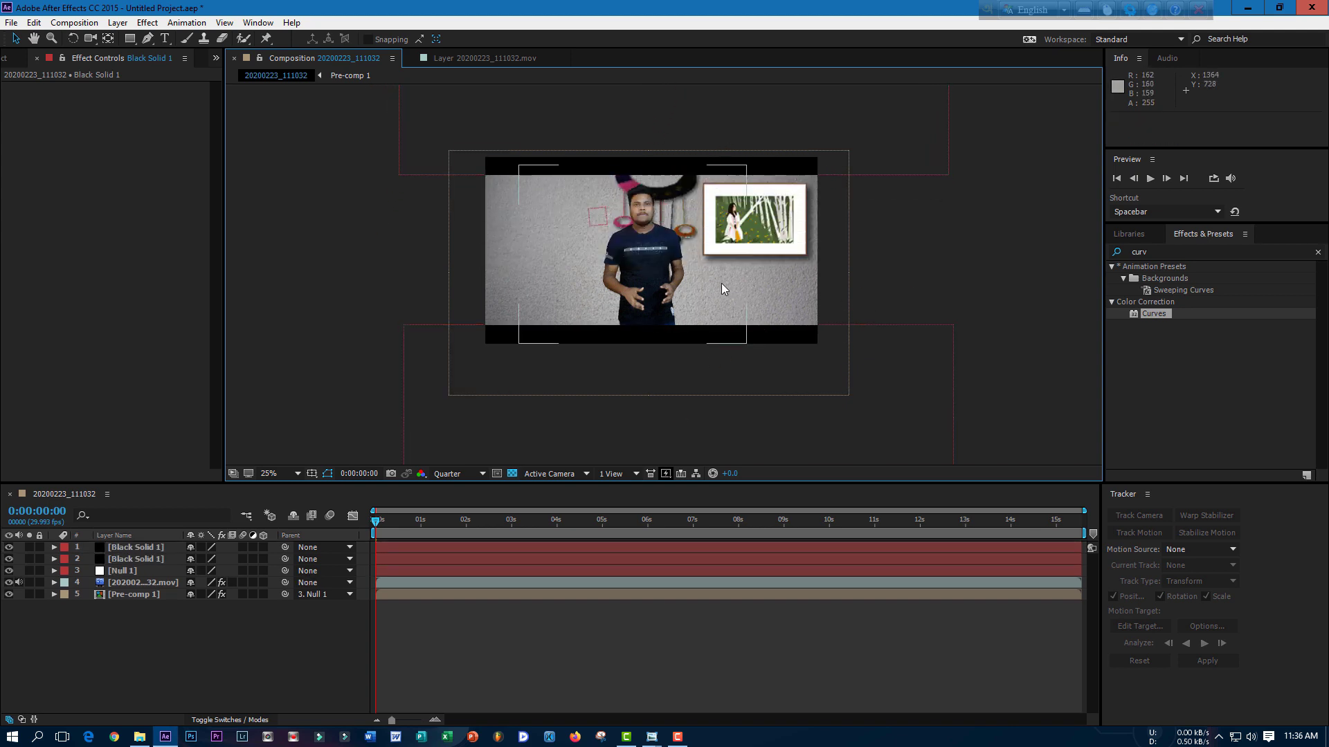
Select Null 1, the presenter .mov and Pre-comp 1 together, leaving out the black solids.
click(142, 583)
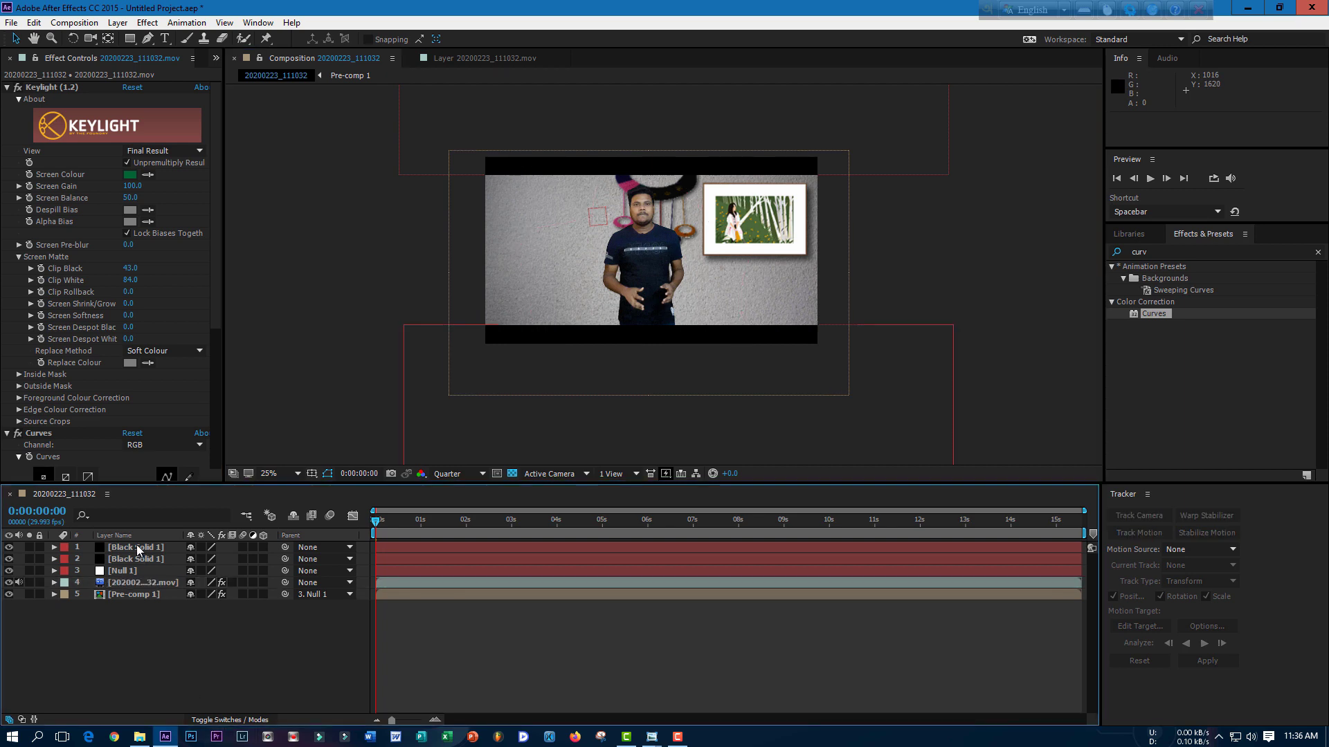
click(135, 546)
click(126, 571)
mouse_move(170, 641)
mouse_down()
mouse_move(125, 573)
mouse_move(143, 575)
mouse_up()
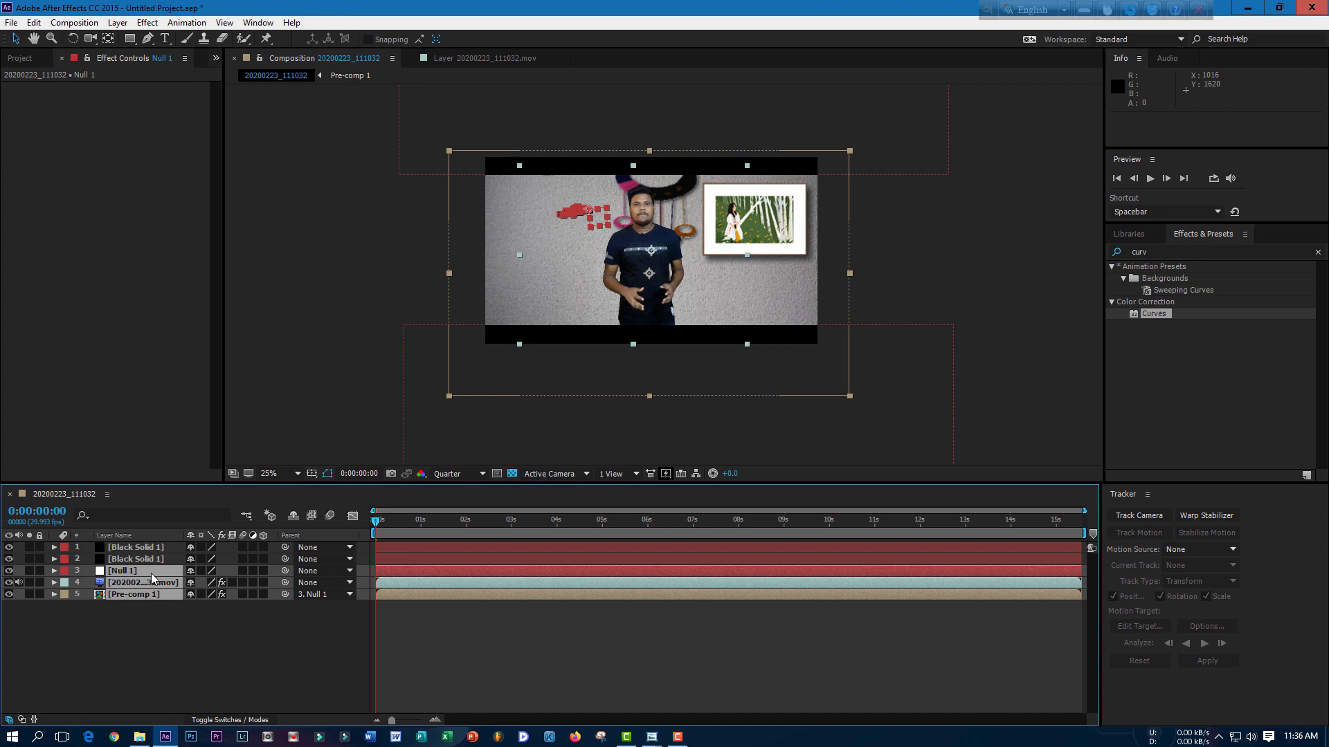
Pre-compose the selected null, presenter and background layers into Pre-comp 2.
right_click(152, 577)
click(325, 469)
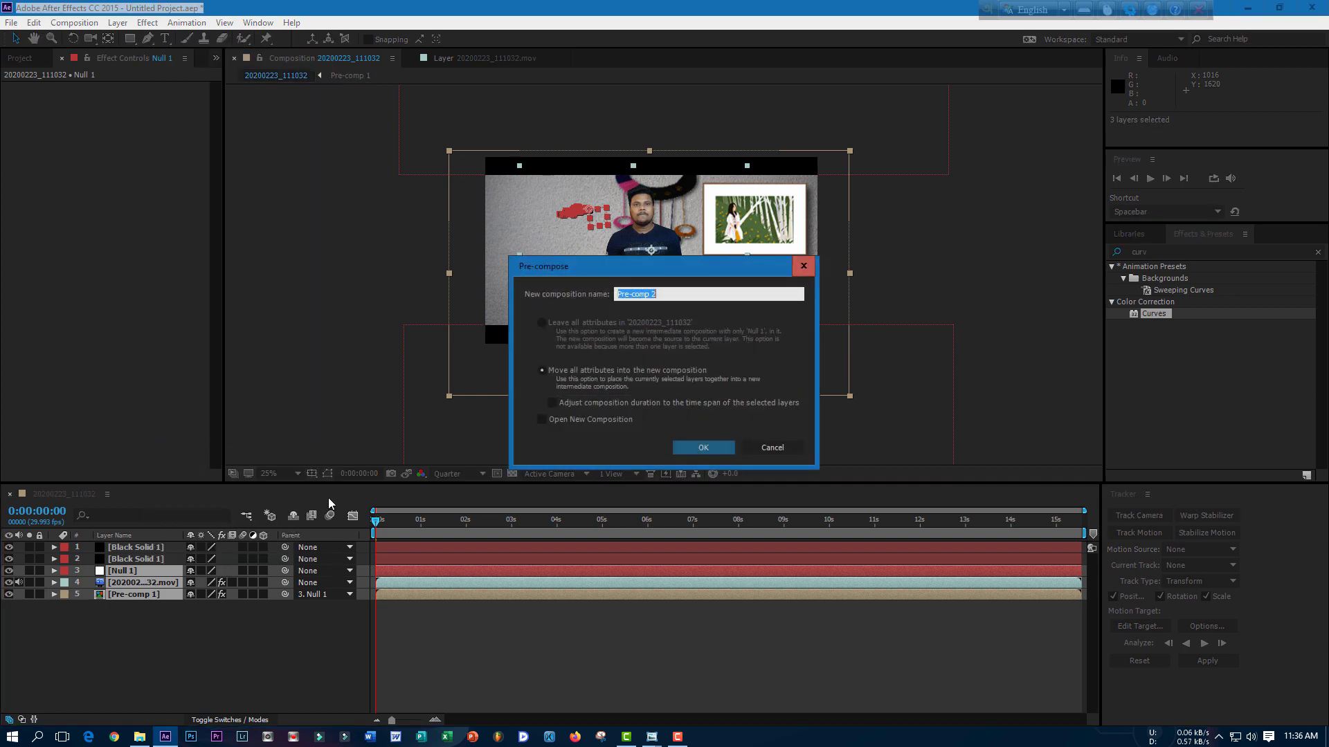
click(703, 450)
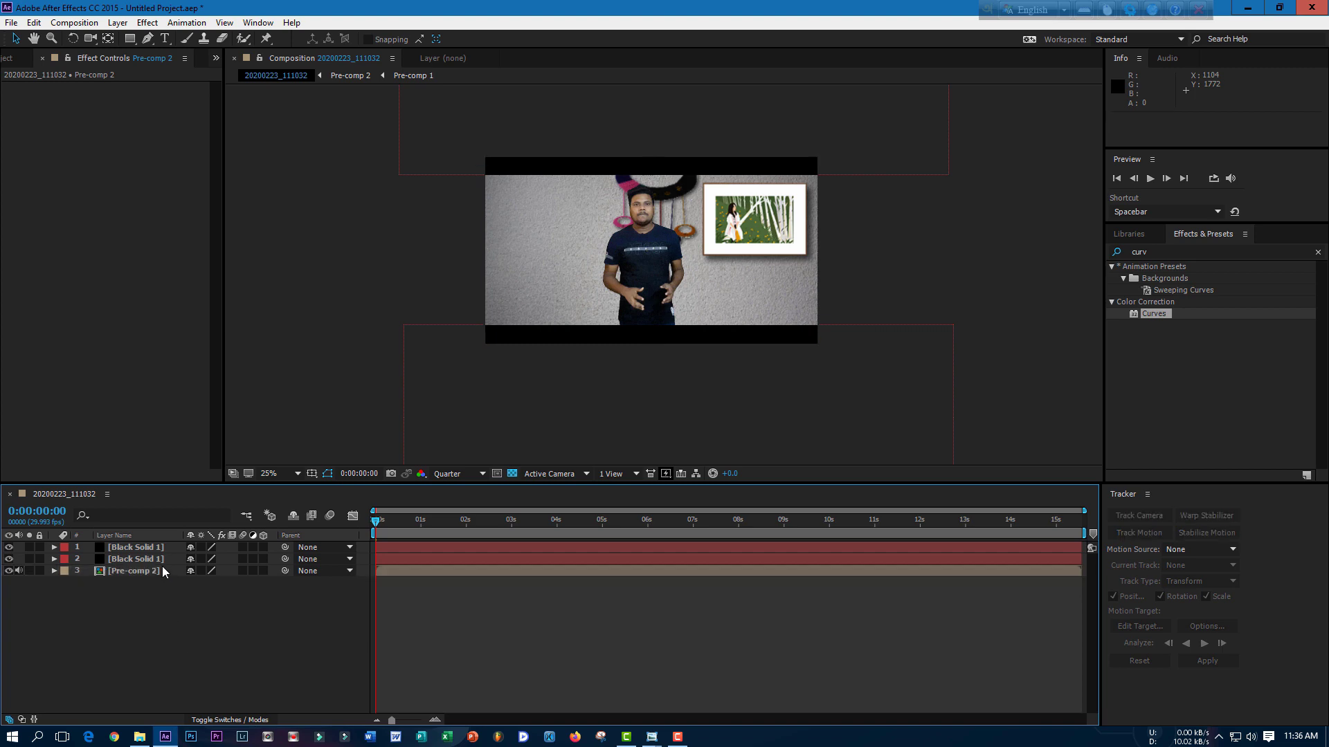
Shift Pre-comp 2 down to position 960, 620 and scrub through the composite to preview it.
click(134, 570)
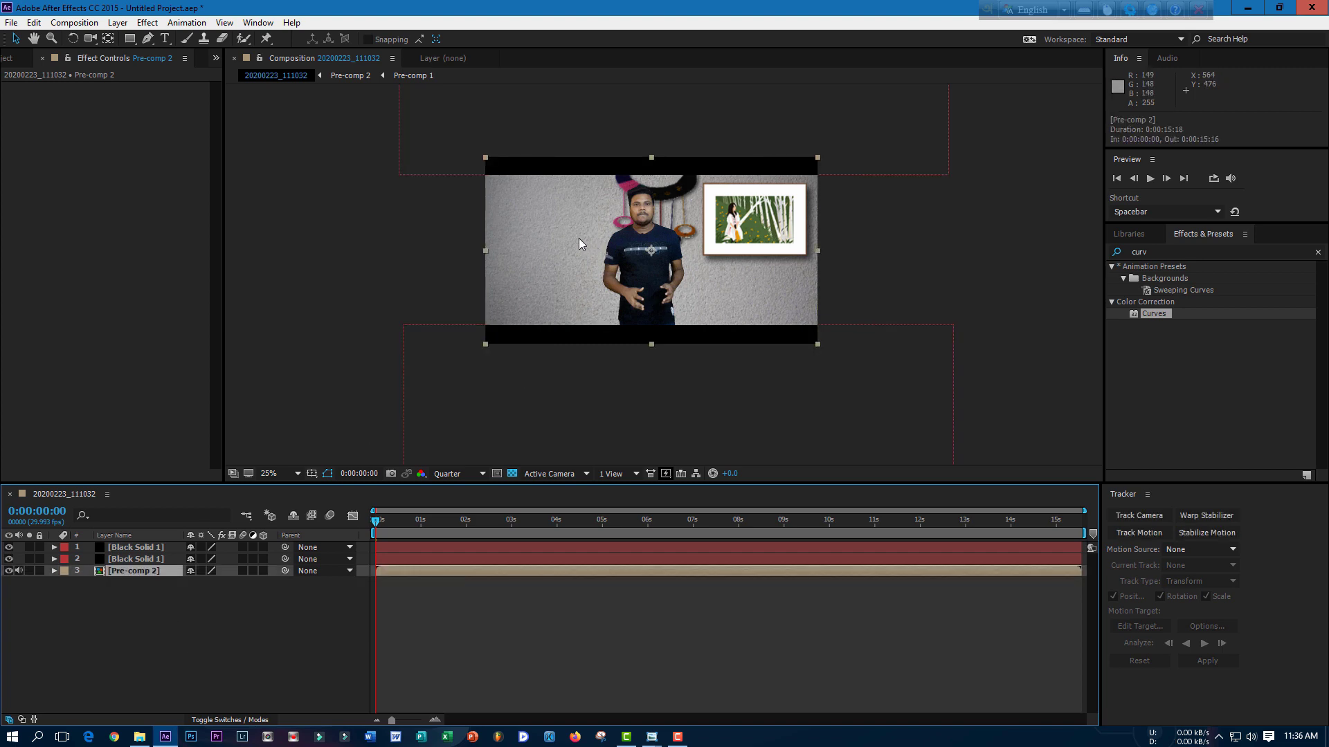
drag(577, 241, 578, 255)
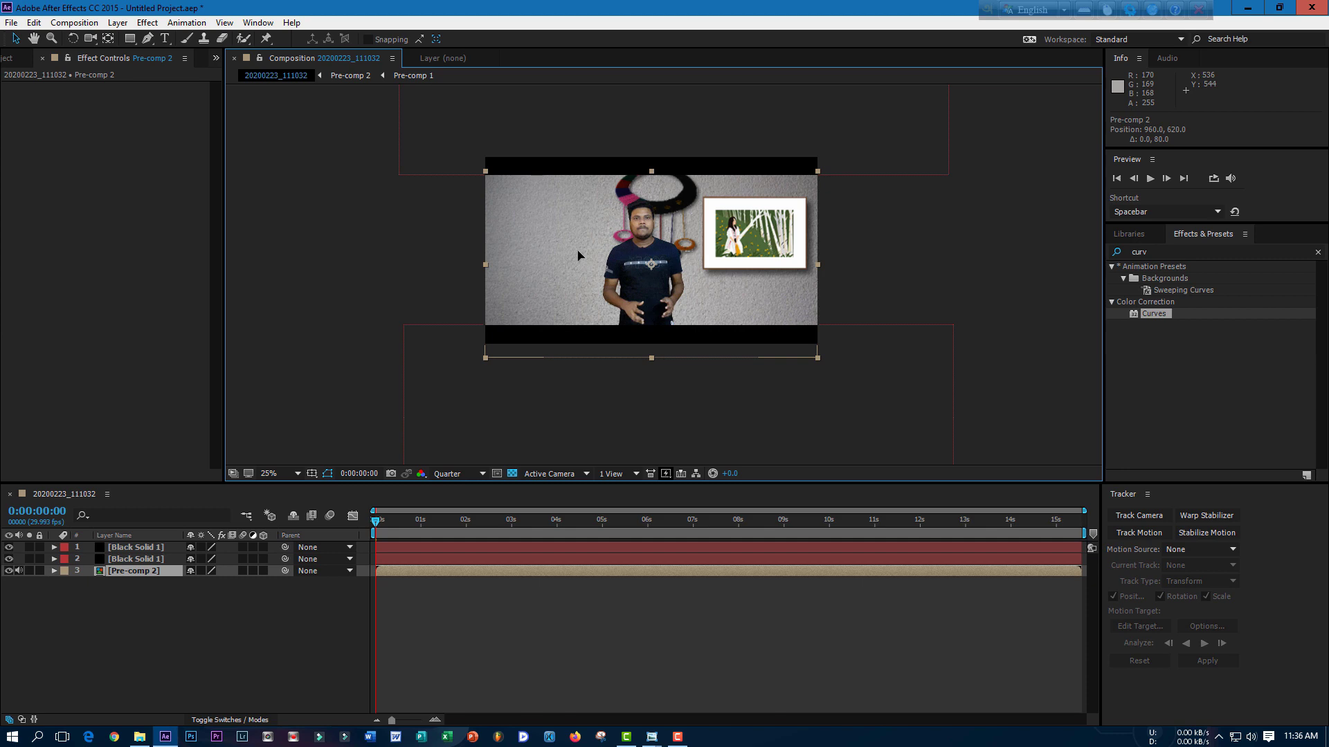
click(907, 255)
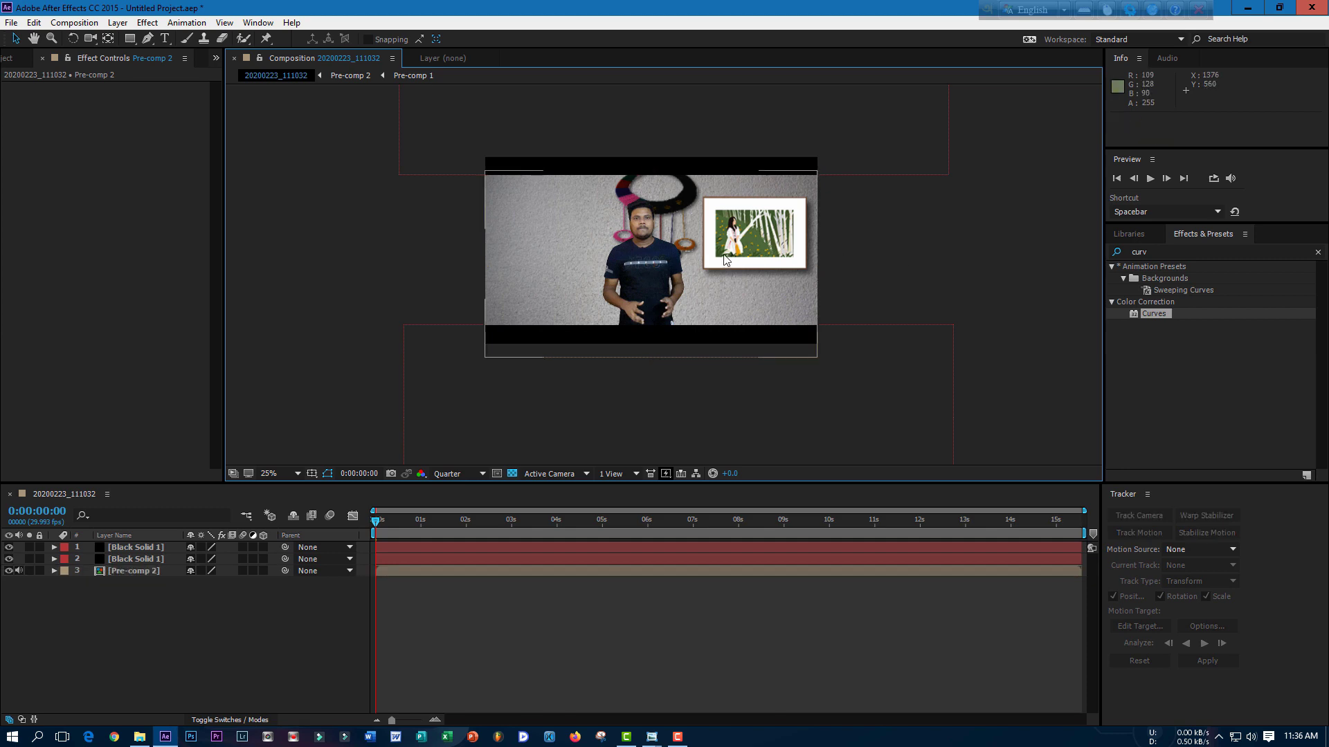
scroll(725, 260, up, 2)
scroll(726, 277, down, 2)
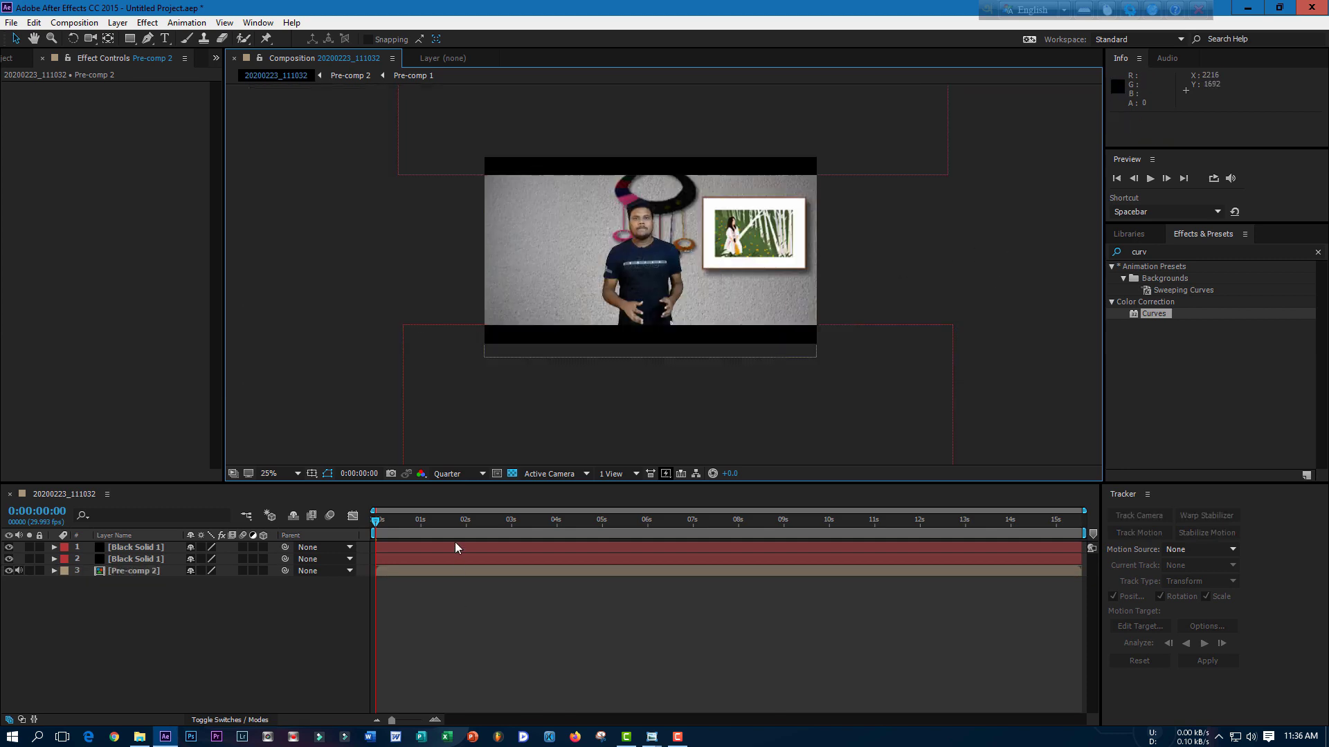
drag(375, 525, 622, 530)
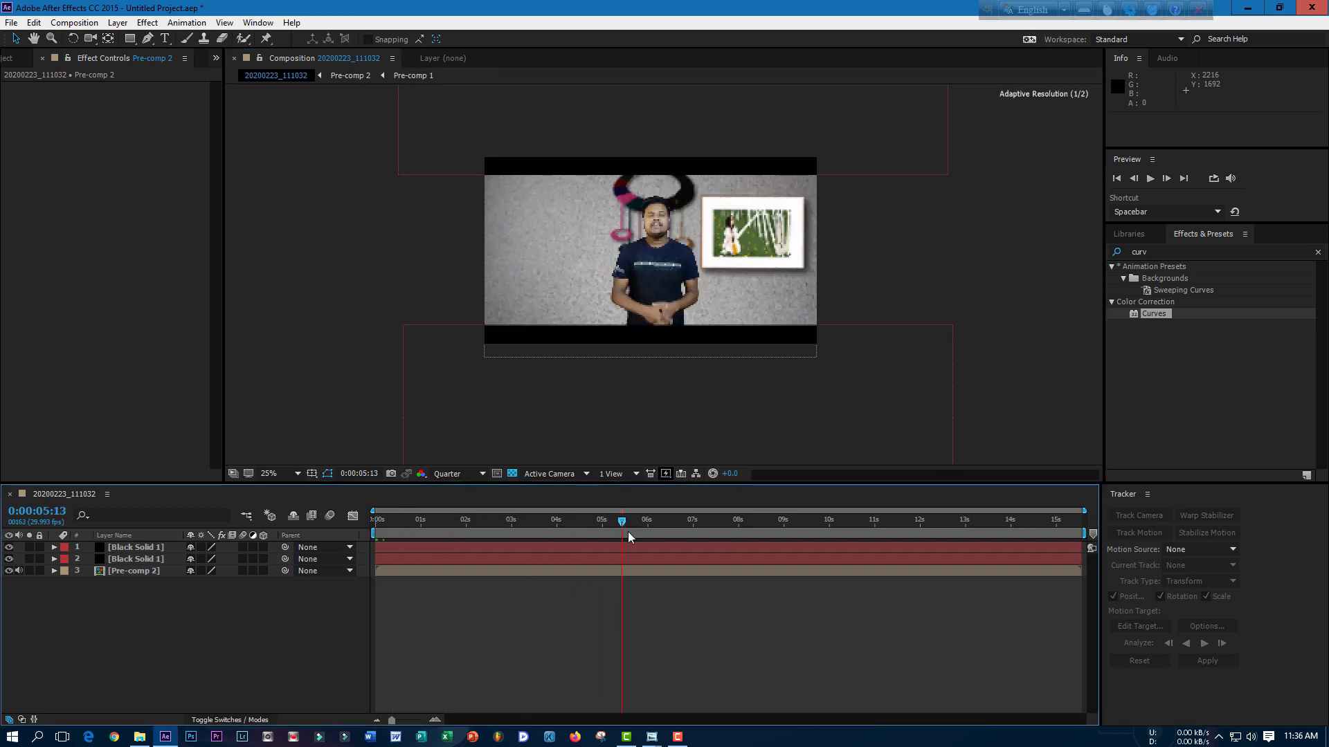
key(Home)
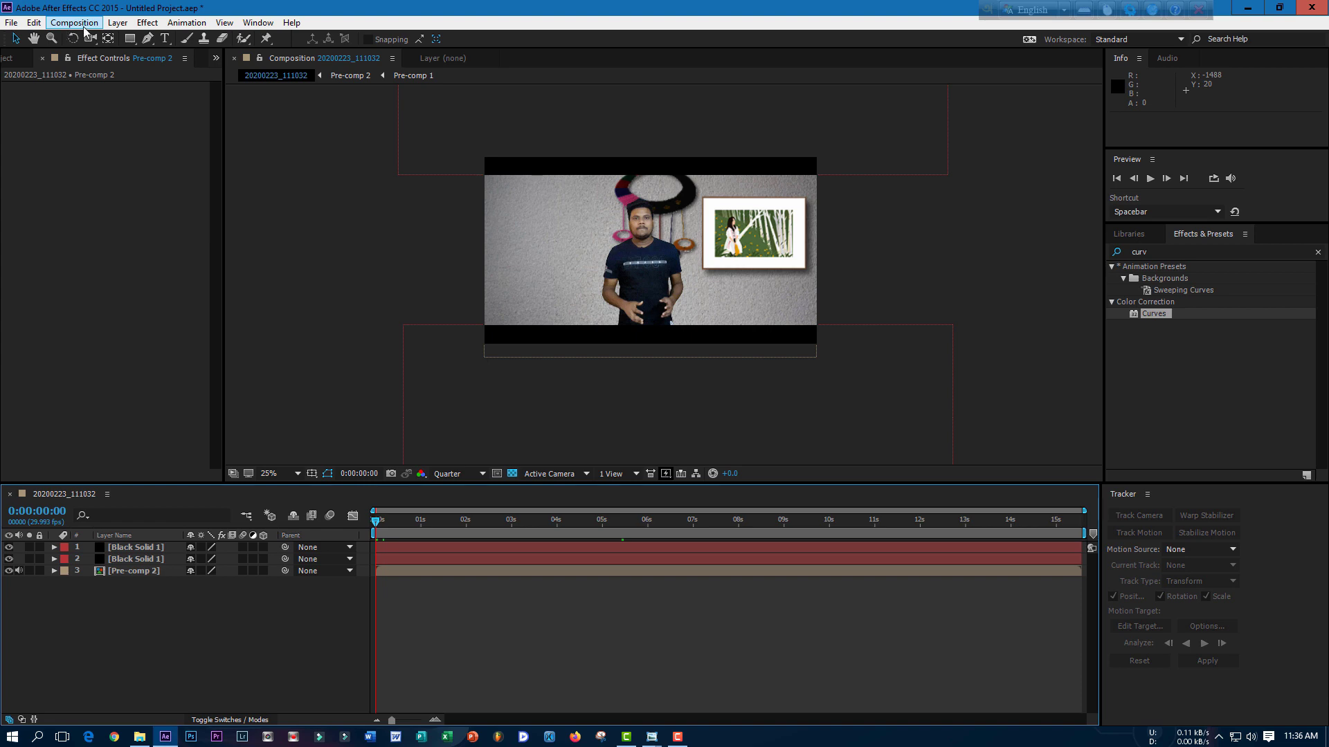
Add the composition to the Render Queue with Best Settings render settings.
click(82, 25)
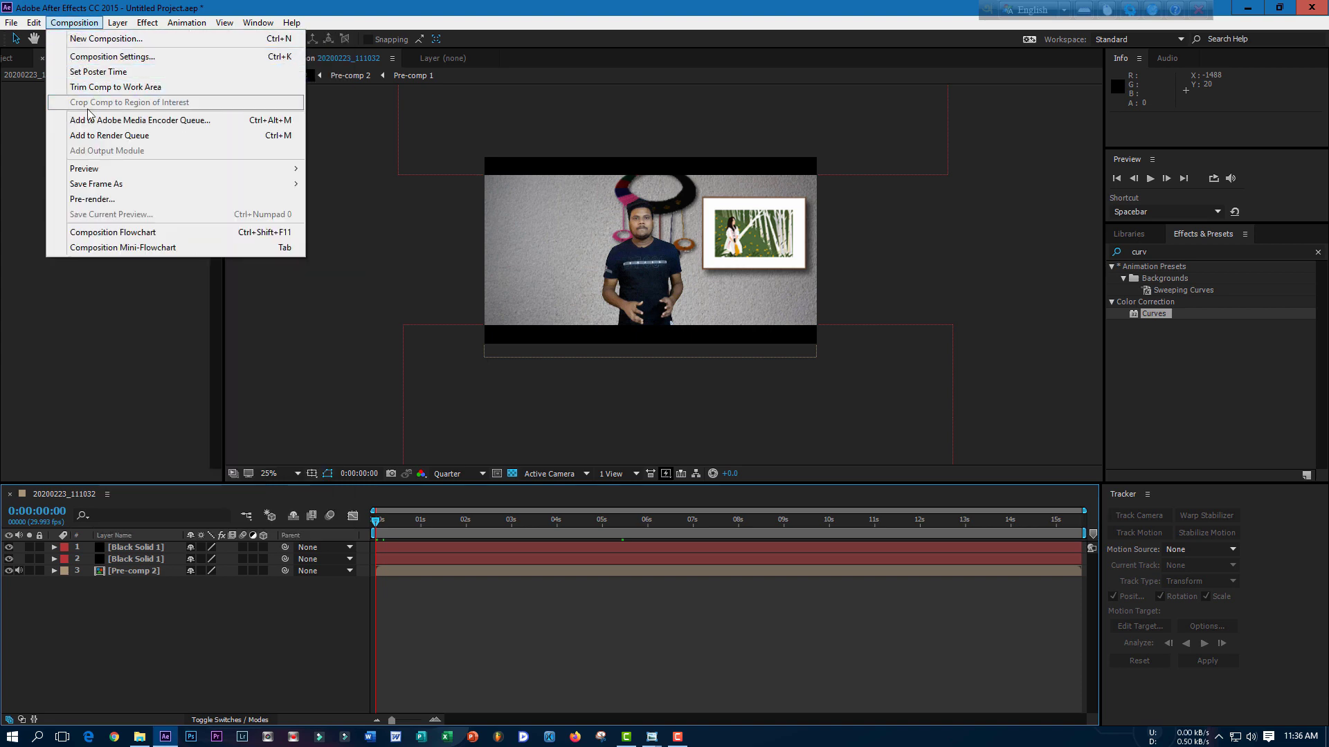
click(130, 140)
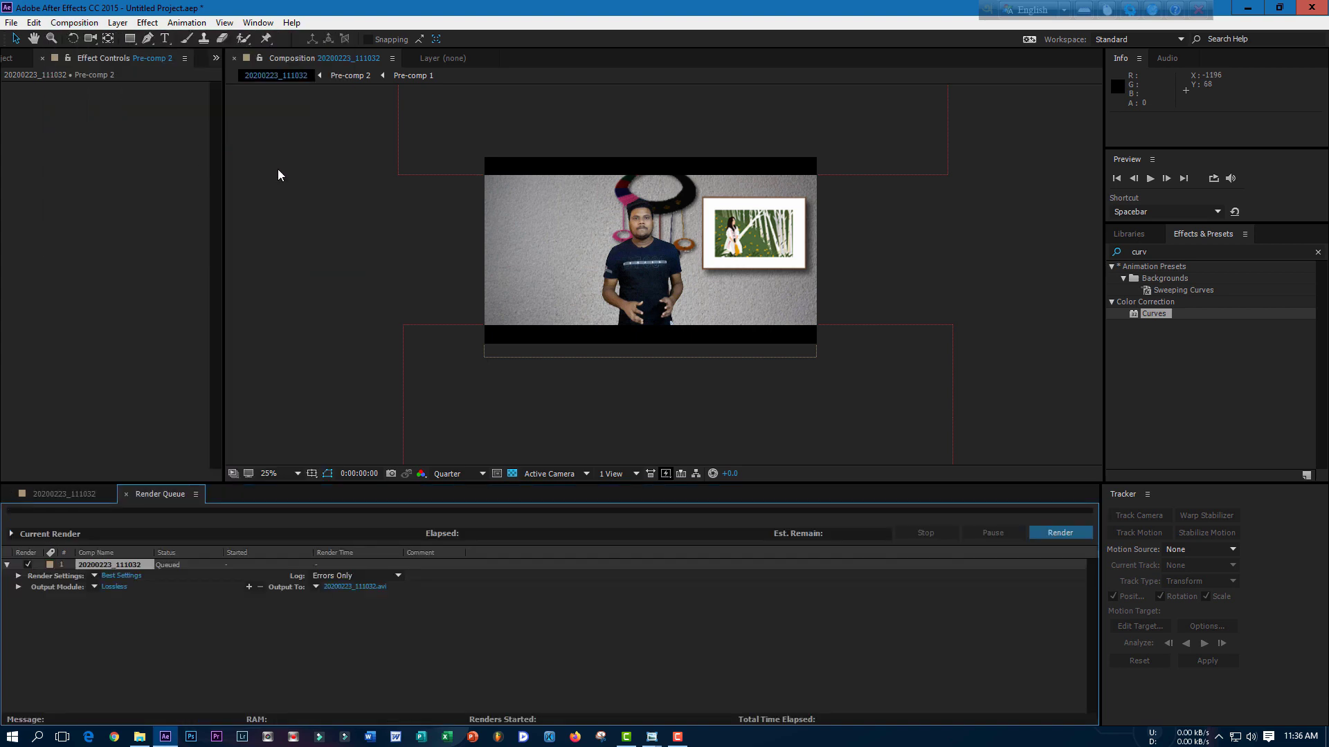
click(129, 577)
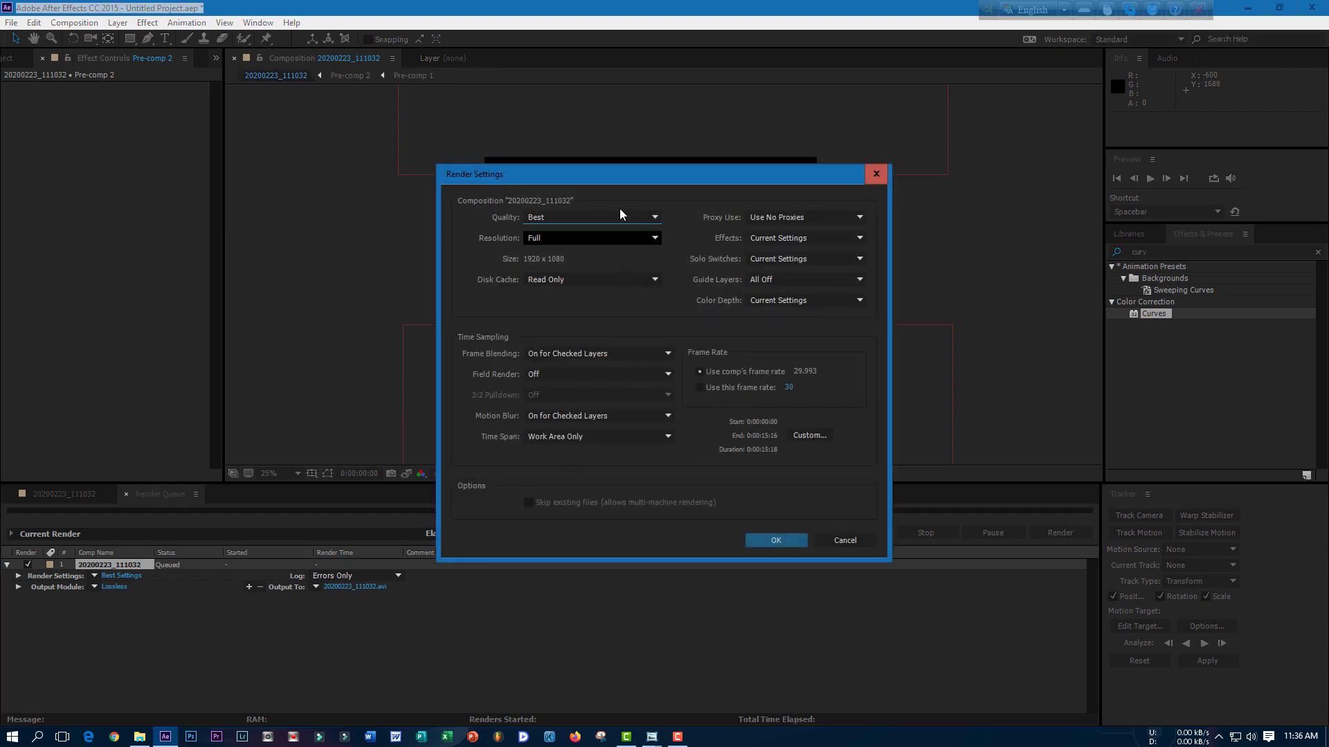
click(768, 543)
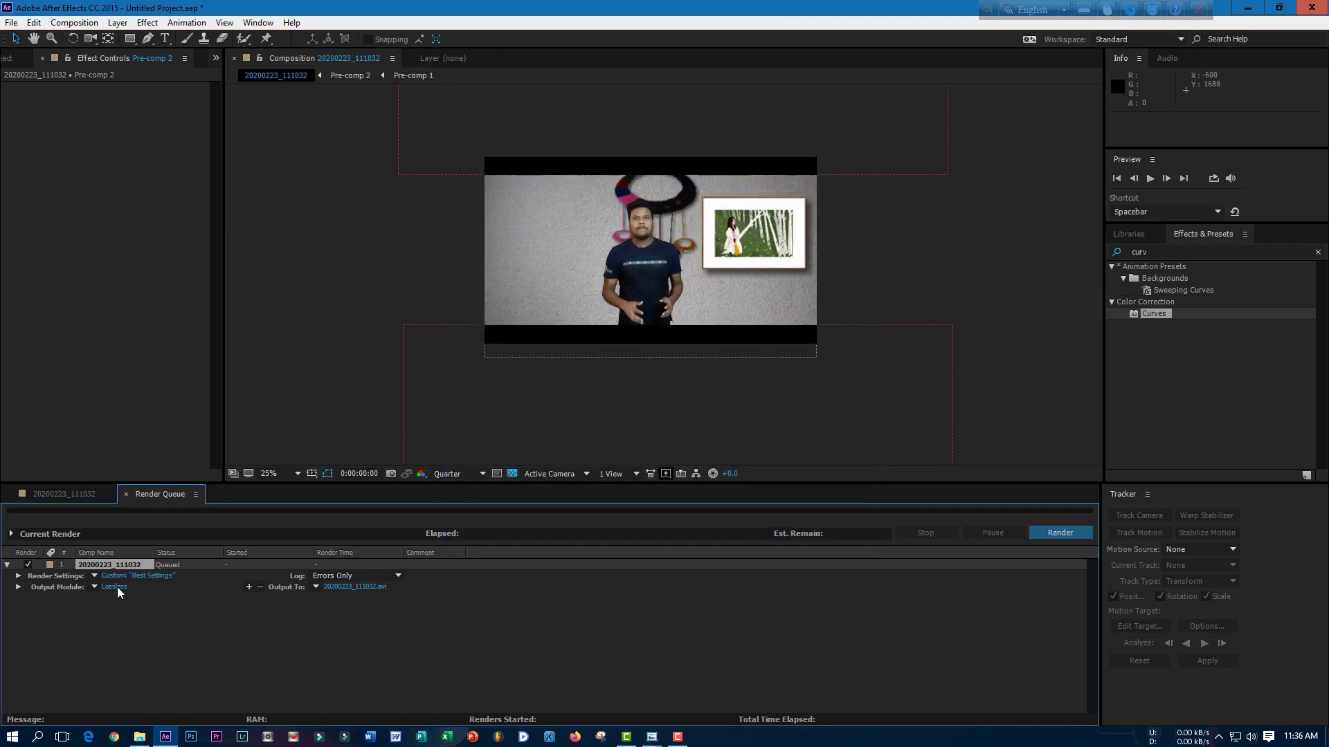
Set the output module format to QuickTime with the H.264 video codec.
click(114, 588)
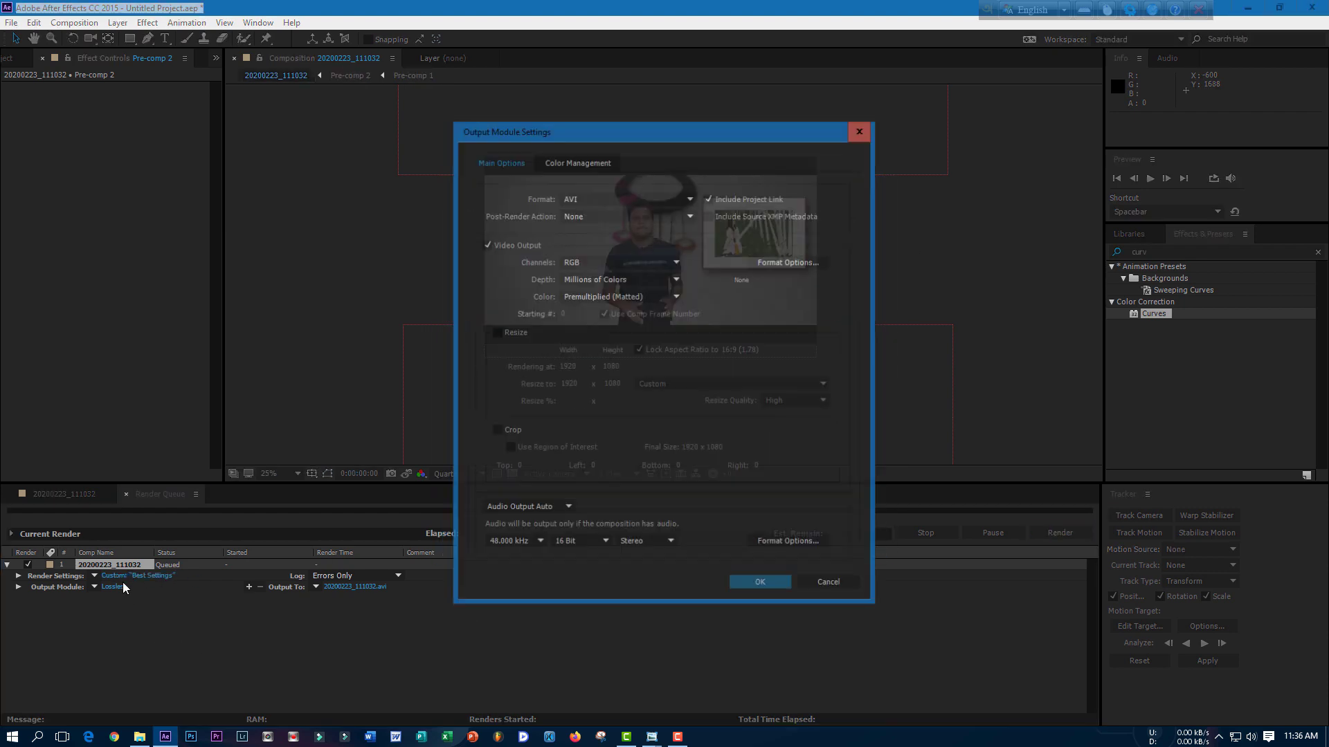
click(582, 200)
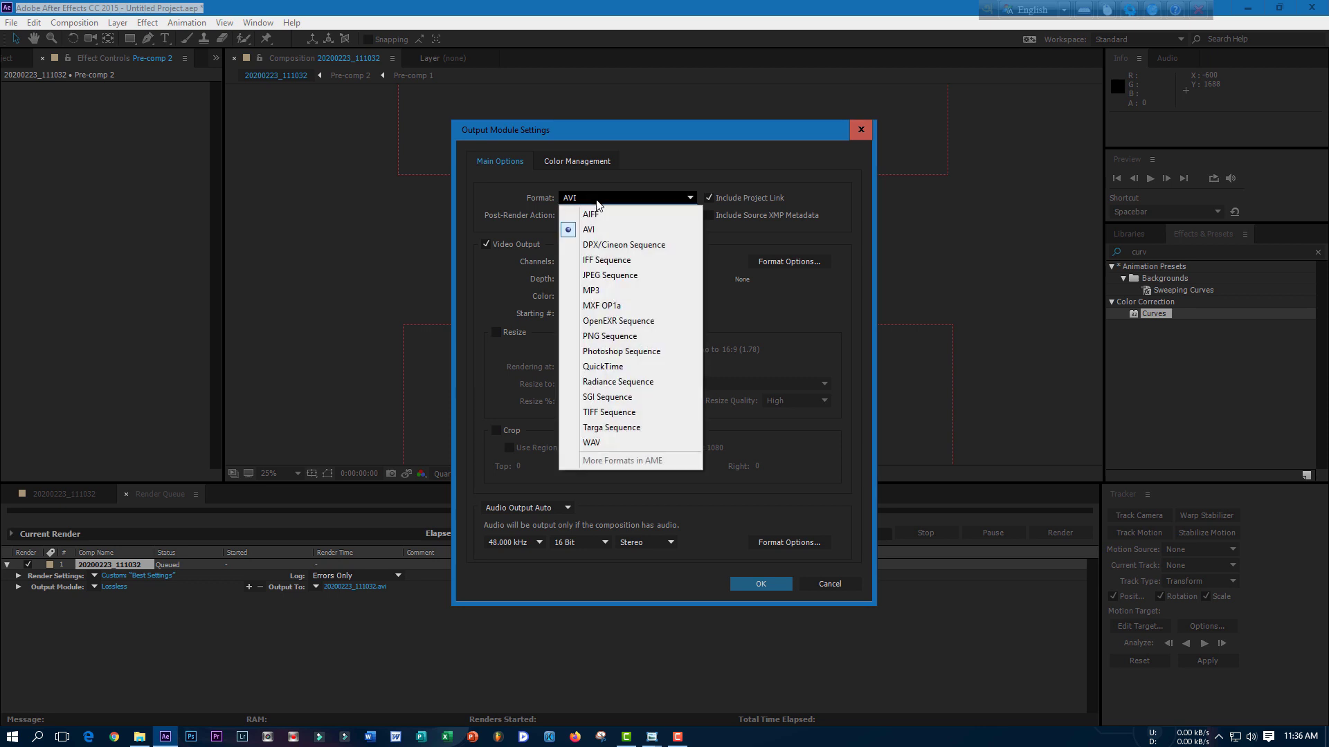
click(612, 372)
click(788, 263)
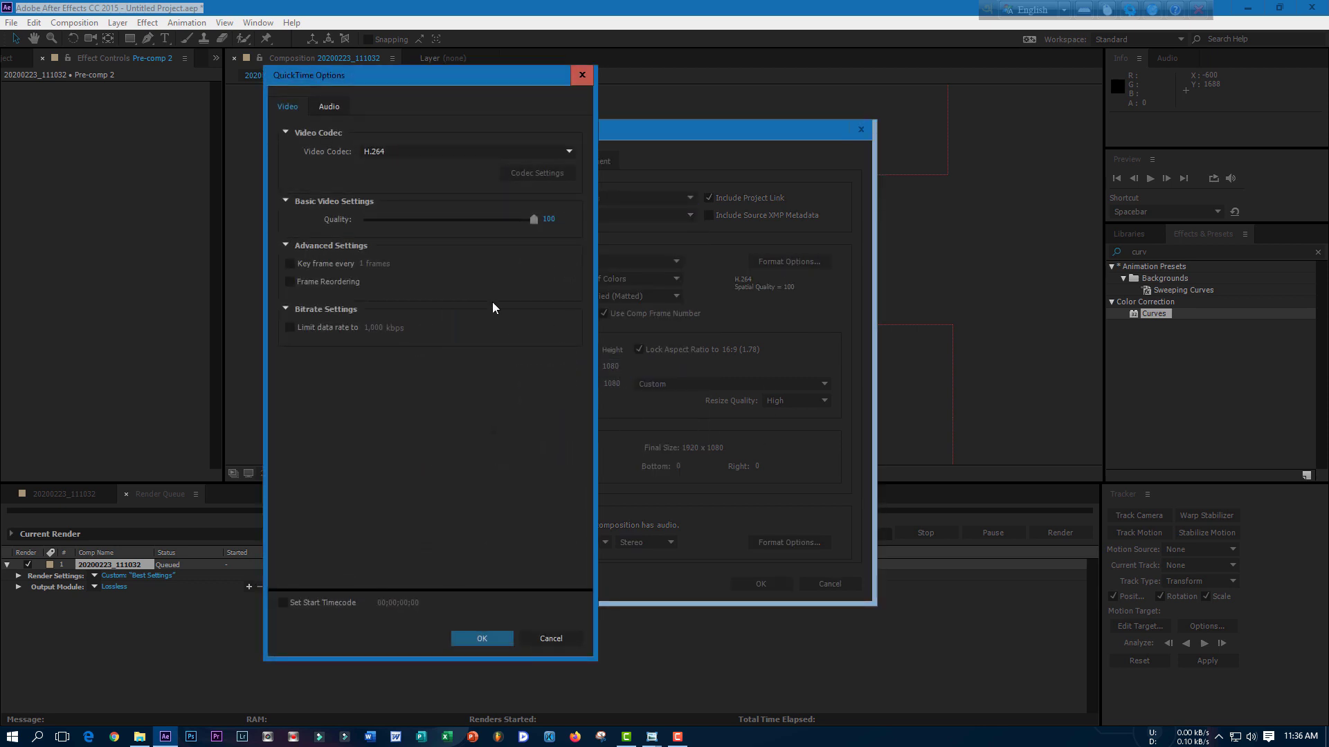
click(404, 152)
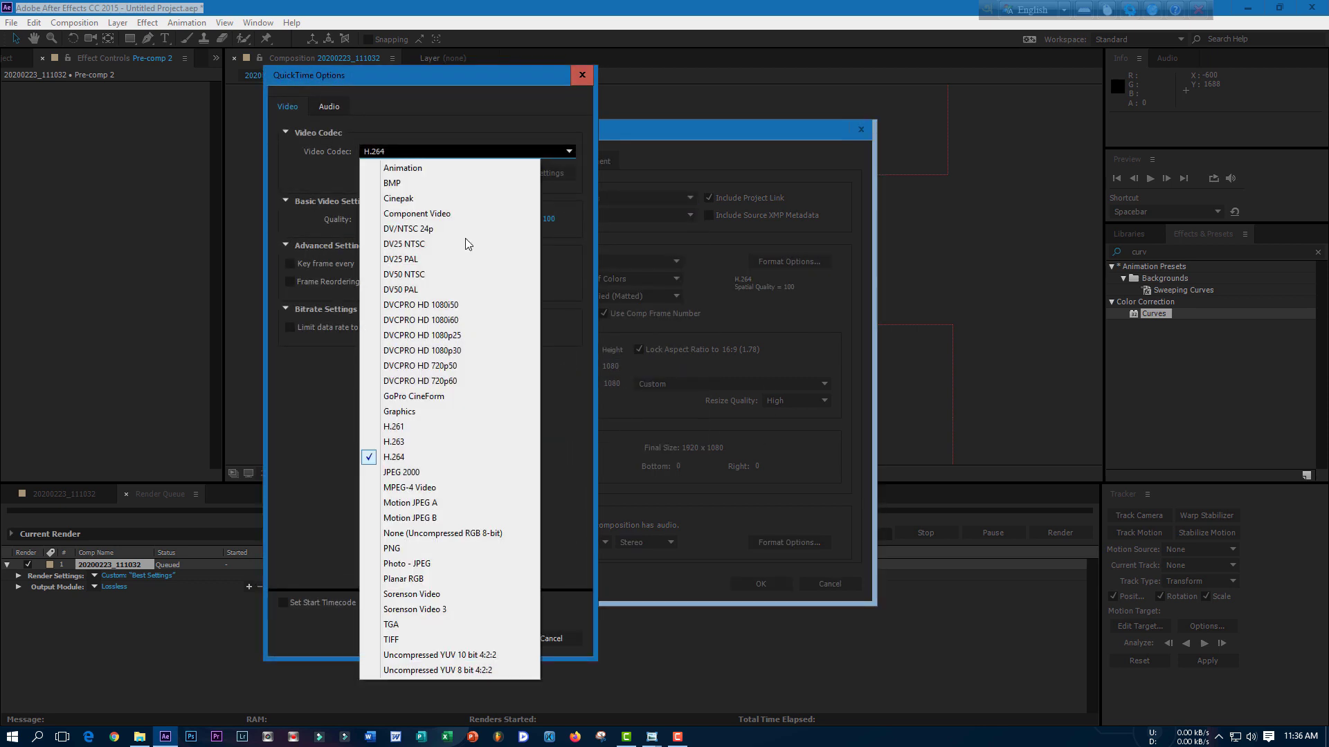
click(412, 458)
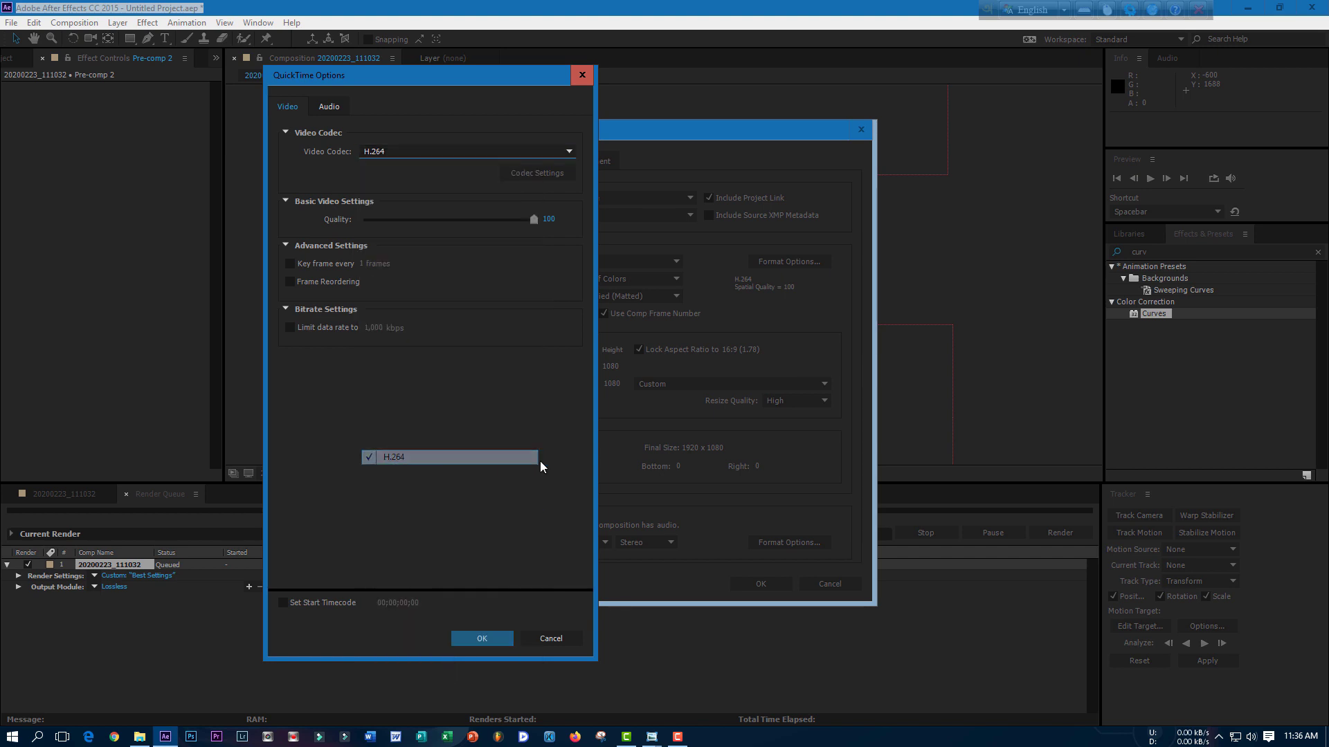
click(483, 641)
click(760, 584)
Set the render output to green screen toutorial.mov on the Desktop and begin rendering.
click(377, 587)
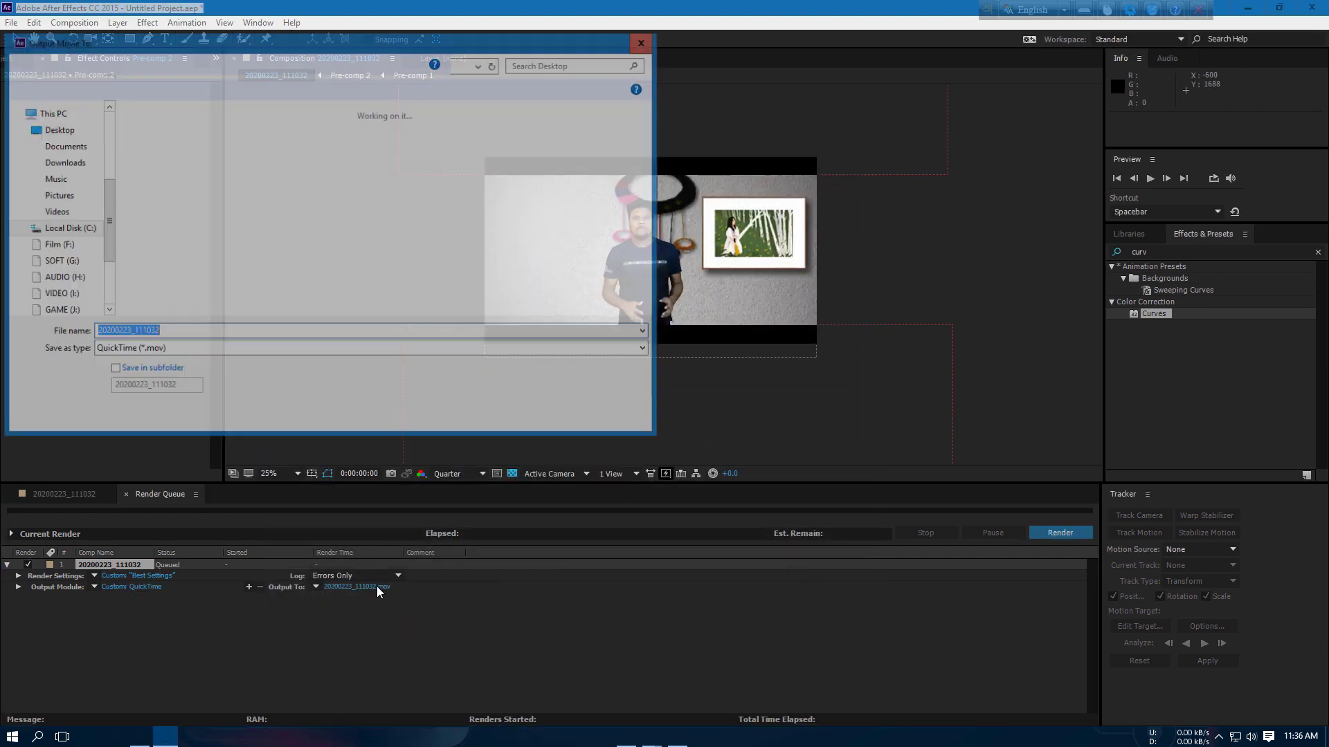
click(58, 130)
scroll(420, 283, down, 1)
double_click(253, 331)
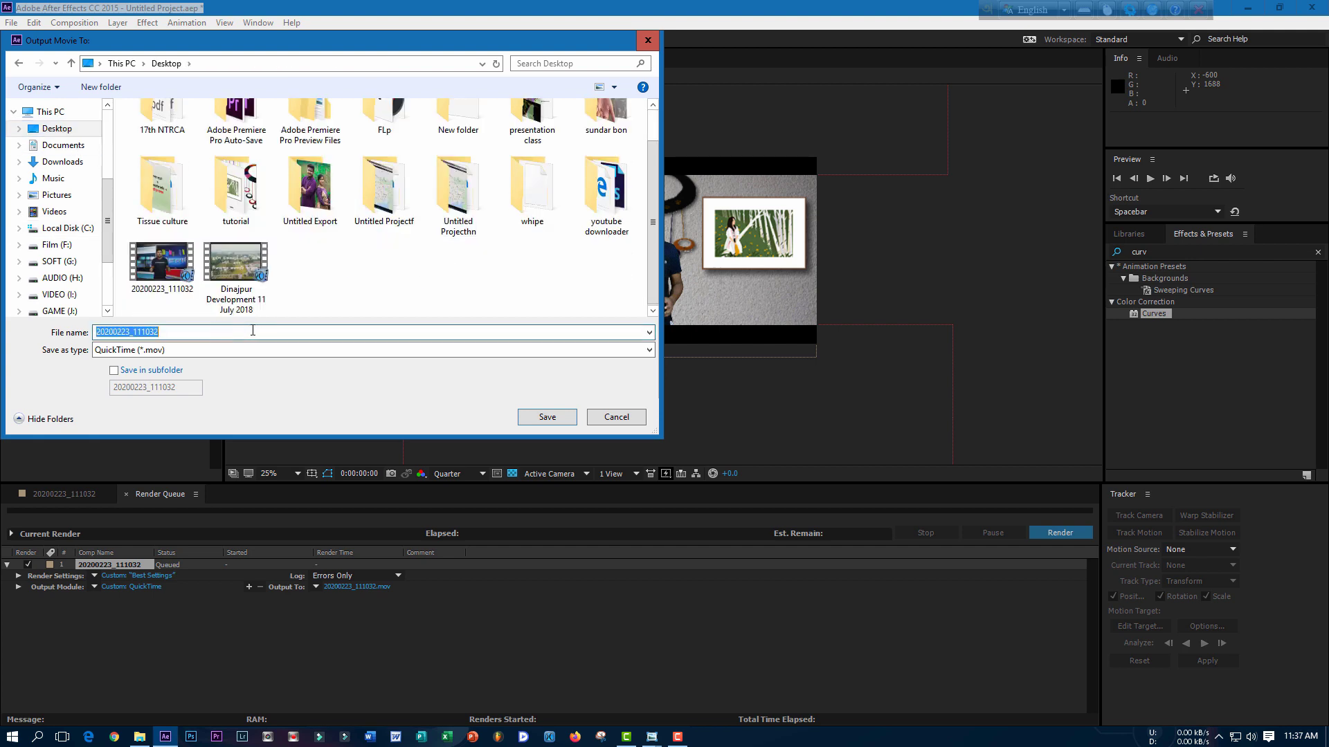
text(green screen toutorial)
click(540, 418)
click(1064, 536)
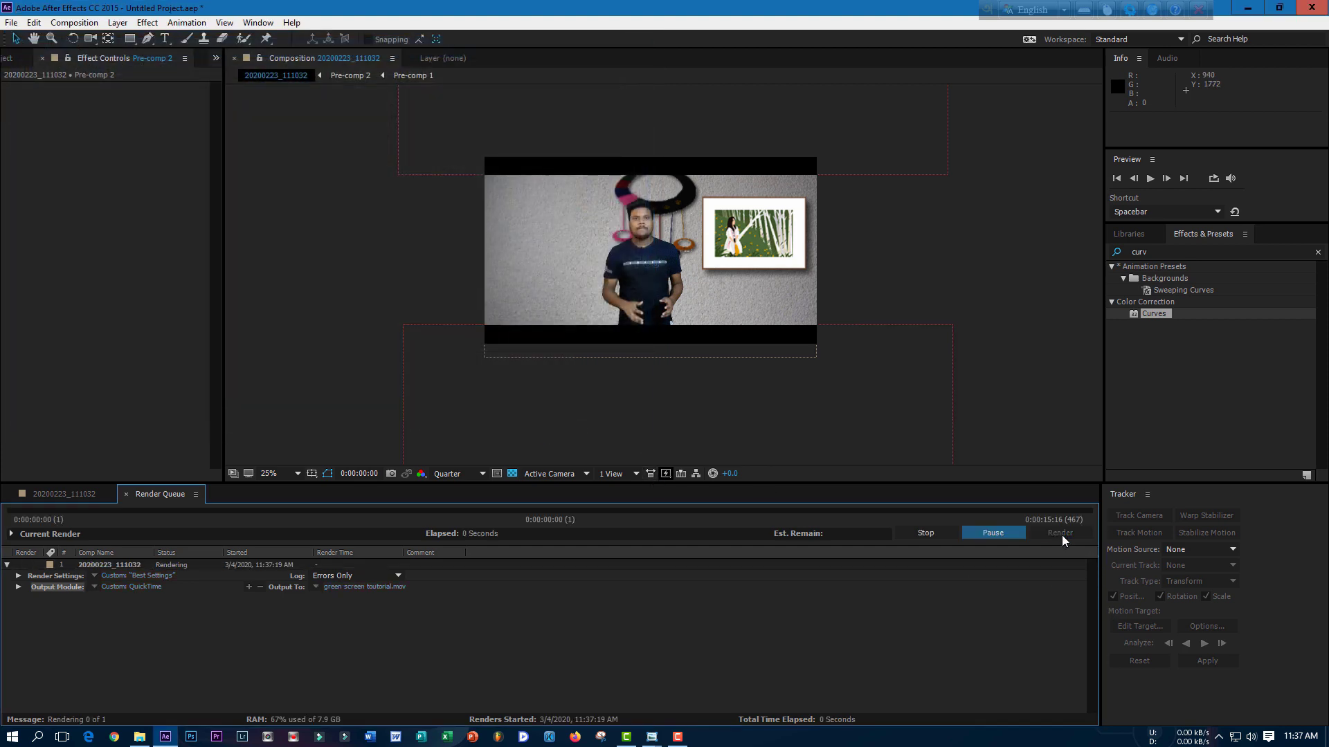